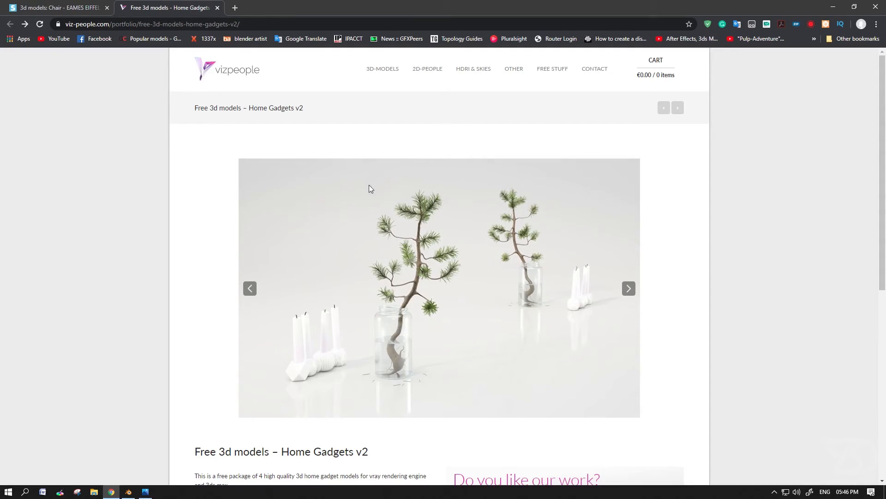
Examine the preview images of the free Home Gadgets v2 models and compare that page with the Eames chair model page
click(628, 287)
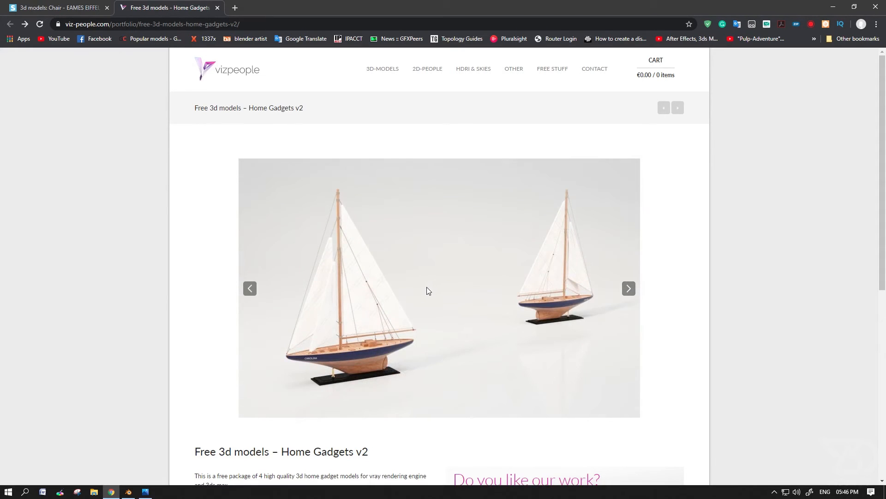
click(630, 288)
click(631, 288)
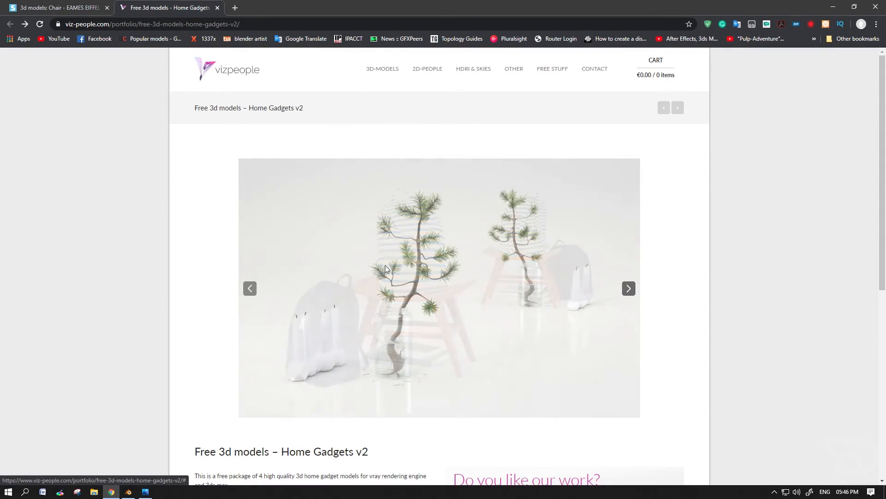
scroll(630, 288, down, 6)
click(67, 9)
click(173, 4)
click(51, 5)
click(152, 4)
click(69, 5)
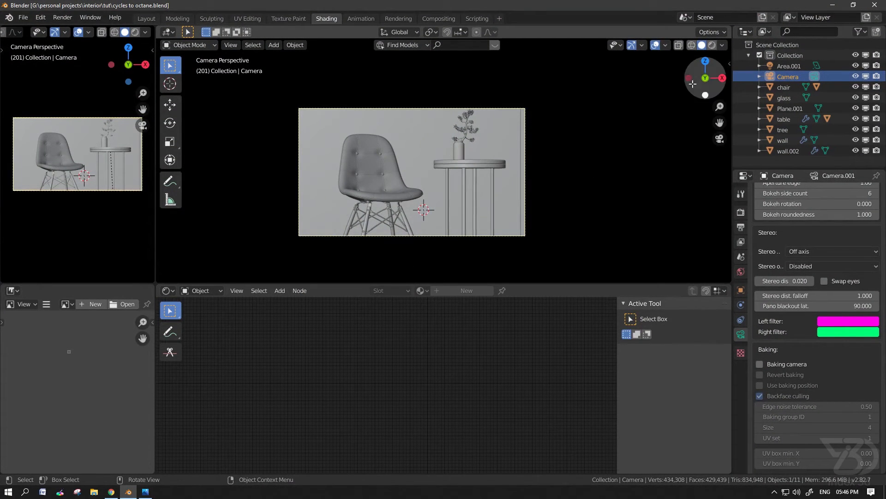
Switch the scene's render engine to Cycles and preview the camera view in rendered shading
scroll(818, 238, up, 15)
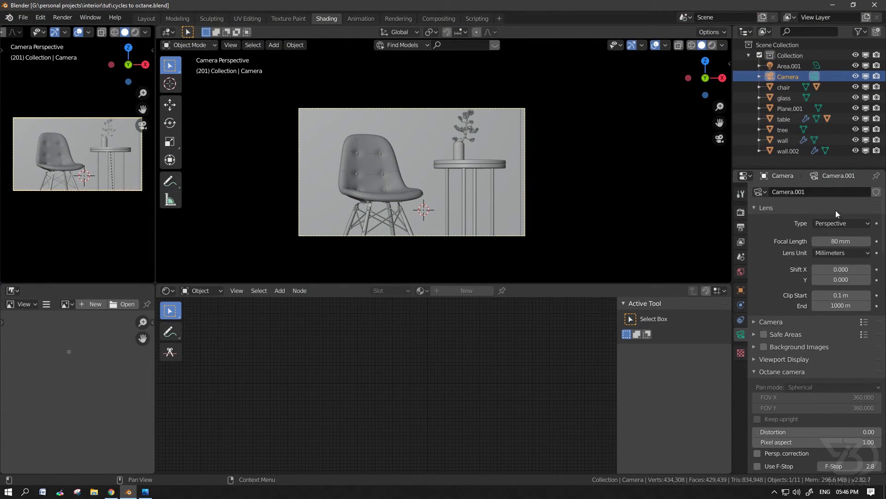
click(741, 212)
scroll(822, 213, up, 8)
scroll(838, 208, up, 15)
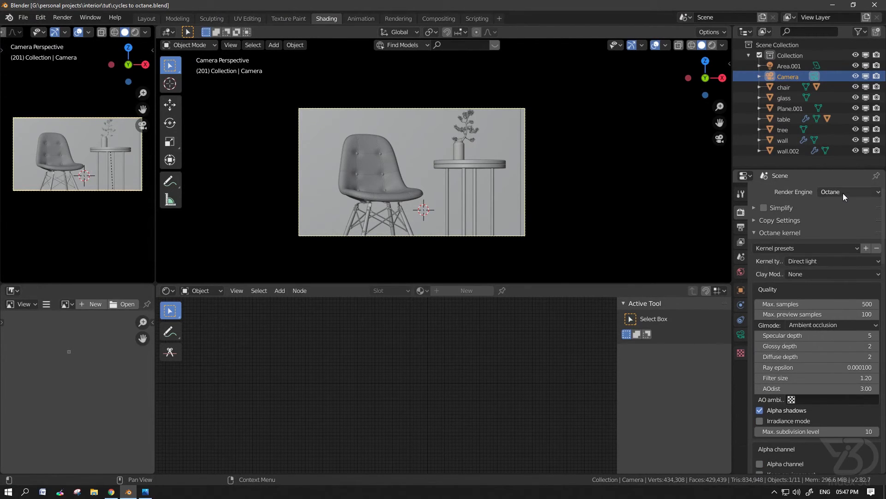
click(843, 193)
click(831, 239)
click(837, 192)
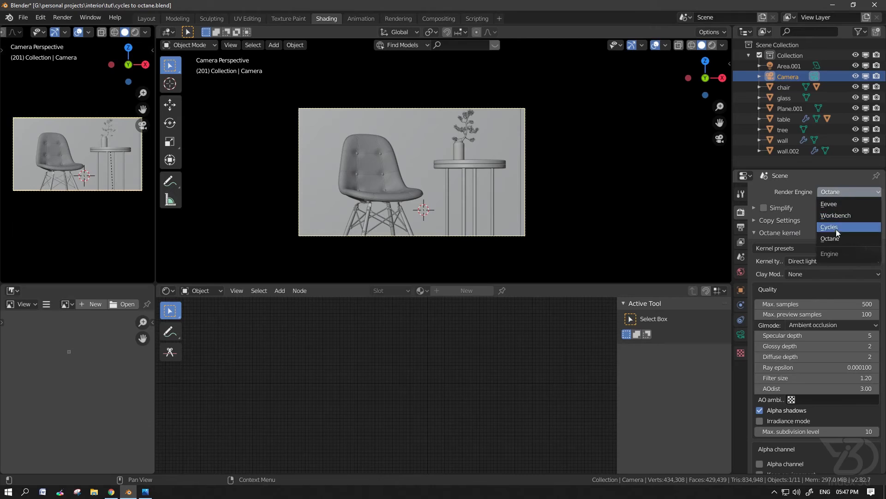
click(837, 227)
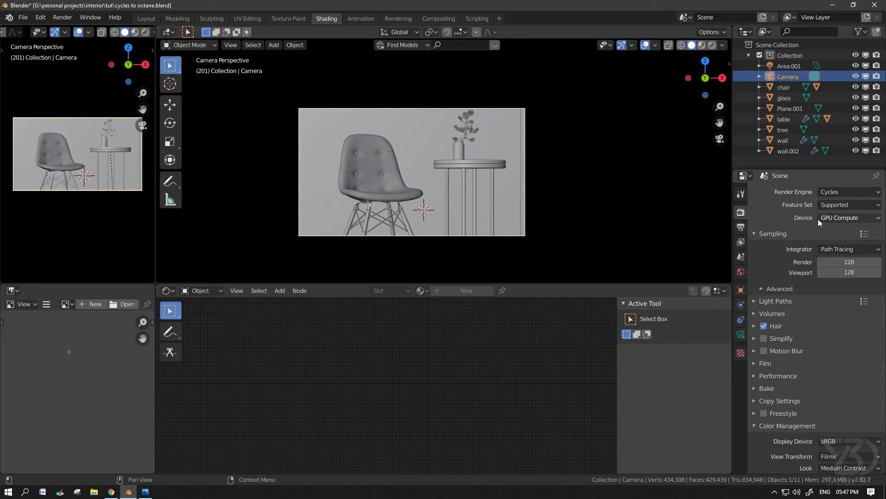
click(712, 45)
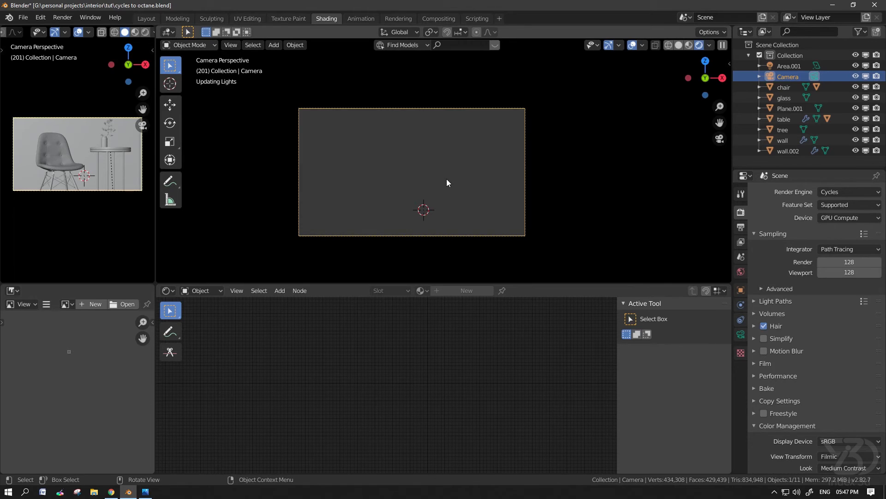
Make the Blender window fullscreen and save the file with the viewport back in solid shading
click(90, 18)
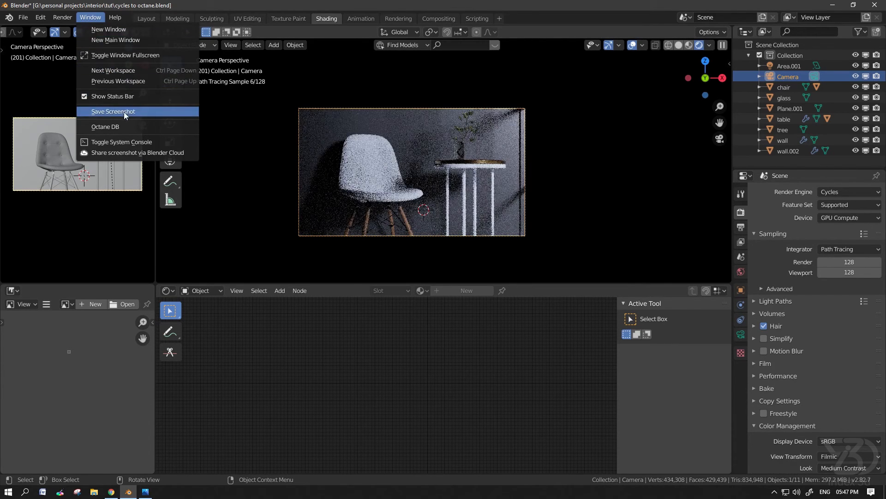
click(130, 57)
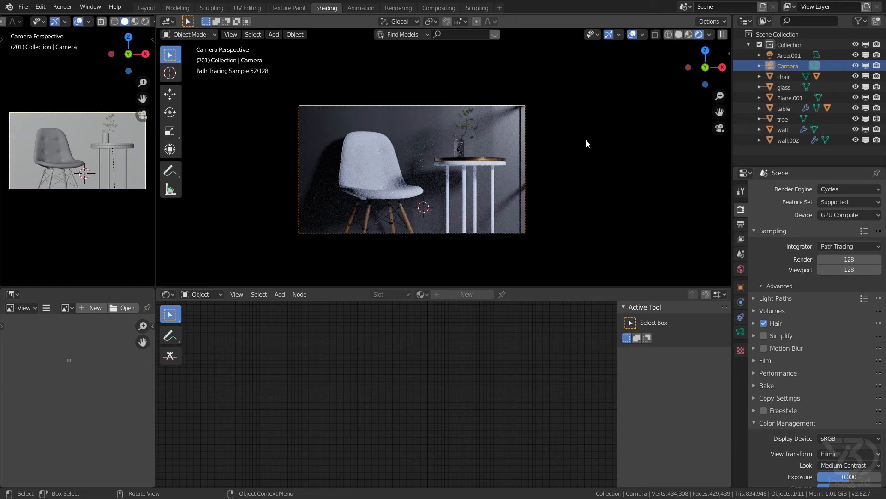
key(shift+z)
key(ctrl+s)
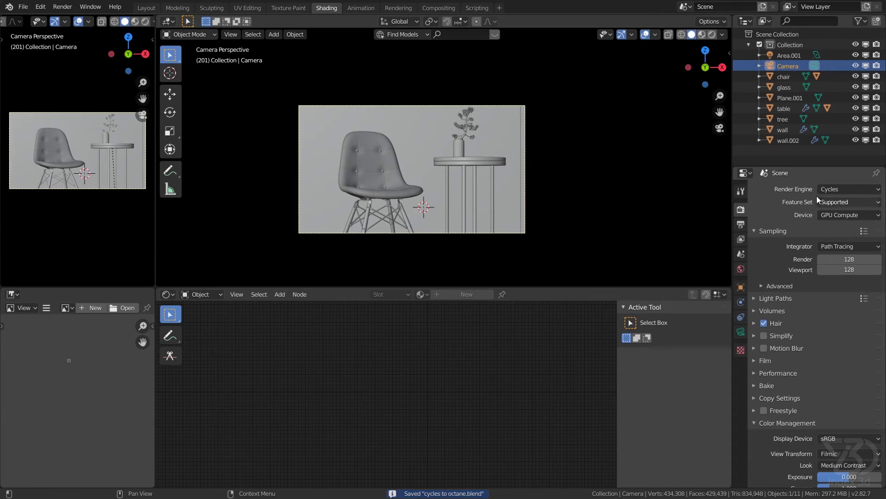
Set the render engine to Octane and the kernel type to Path trace
click(838, 189)
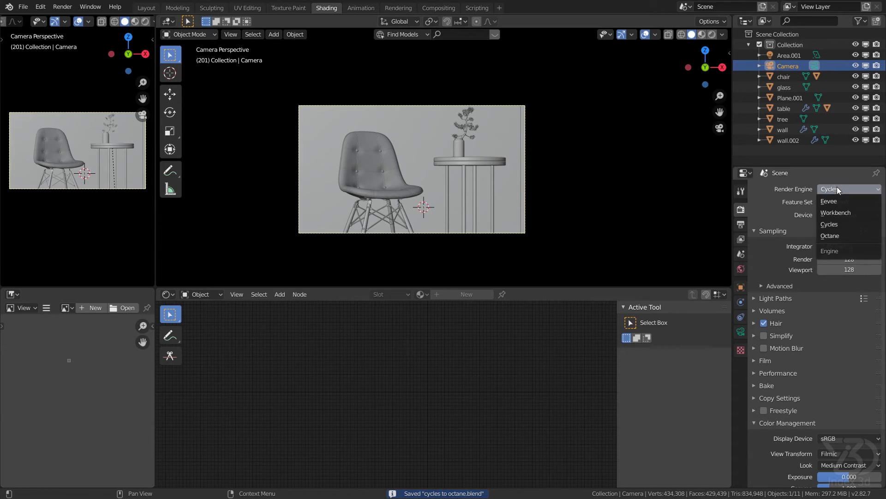
click(833, 237)
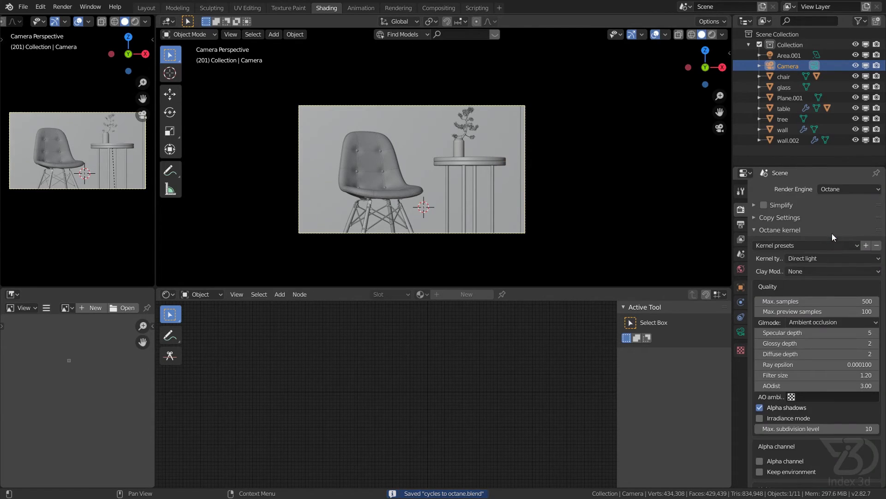
click(792, 260)
click(800, 293)
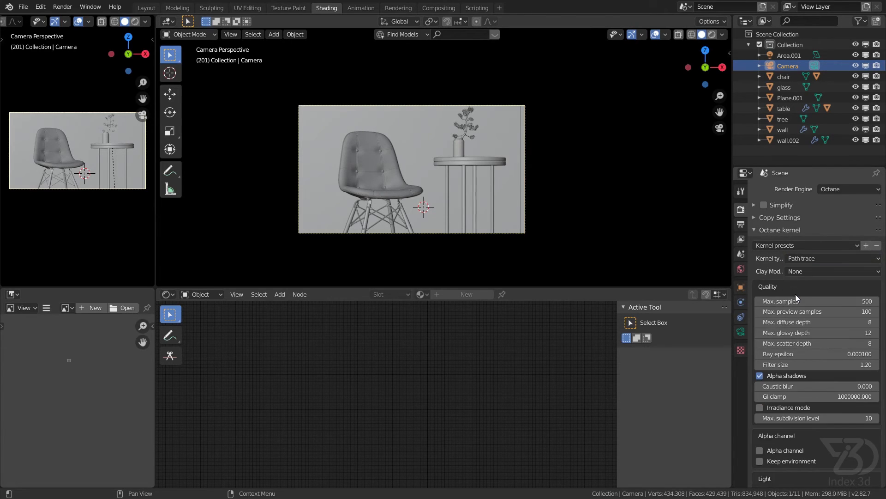
Set the Octane kernel's maximum samples to 200
click(804, 301)
text(20)
key(Return)
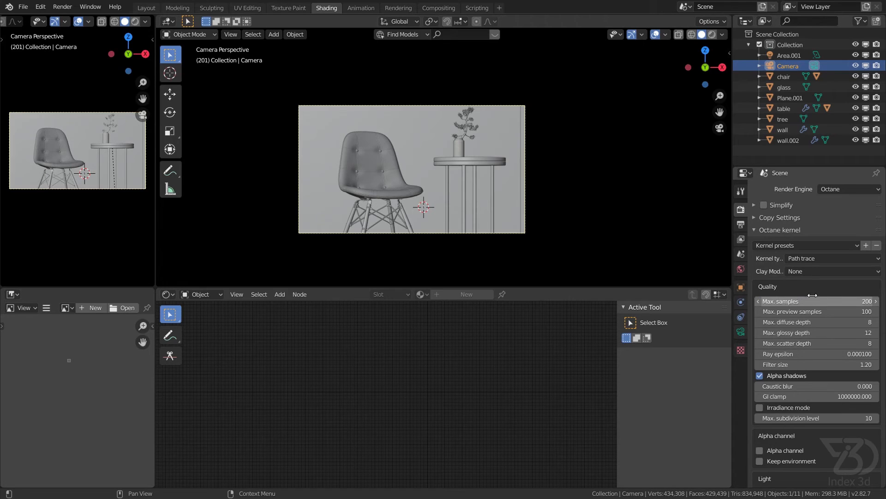
Set the display device in the scene's color management to None
scroll(801, 351, down, 4)
scroll(806, 371, down, 20)
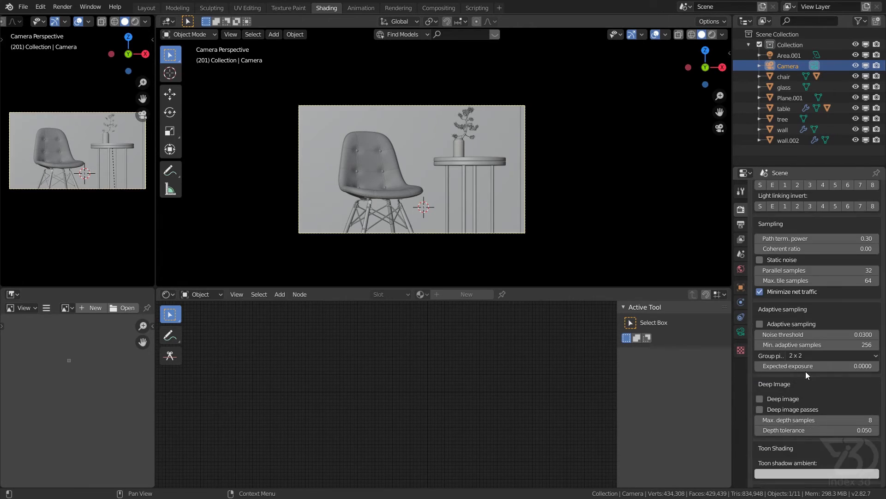
scroll(805, 371, down, 4)
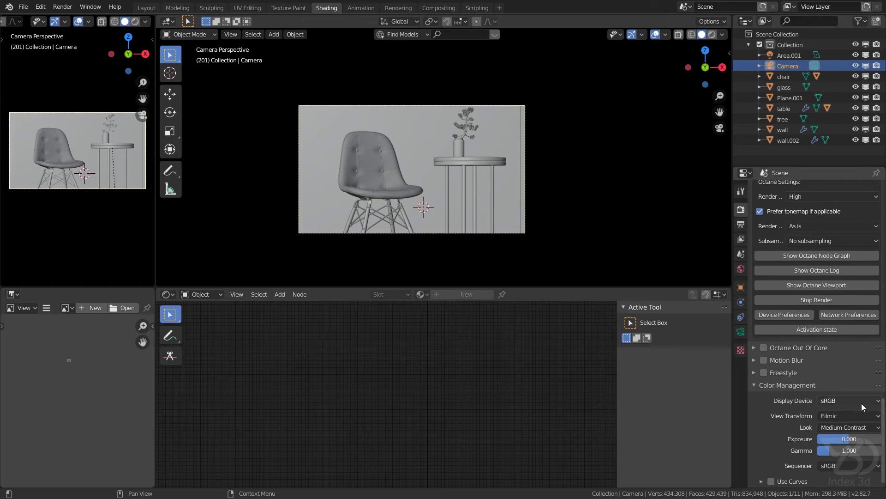
click(838, 416)
click(832, 401)
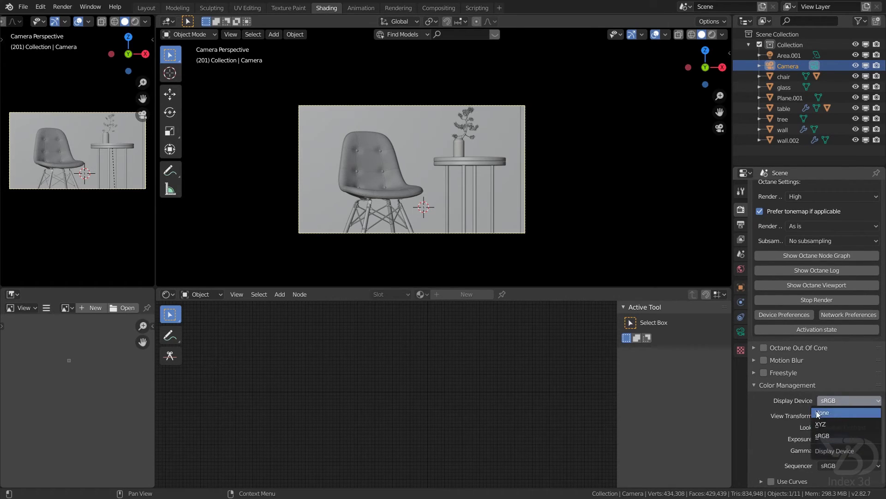
click(829, 412)
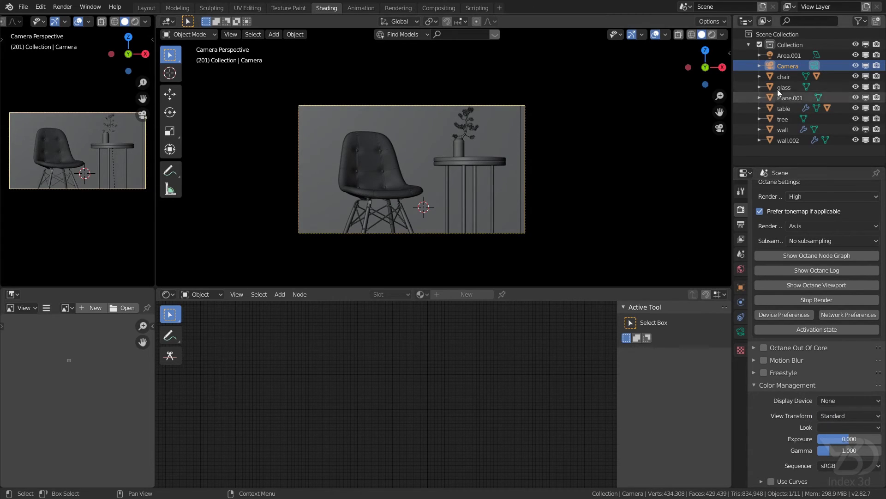
Enable the Octane Camera Imager for render mode on the camera and set its response to Linear/Off
click(741, 332)
scroll(771, 407, down, 15)
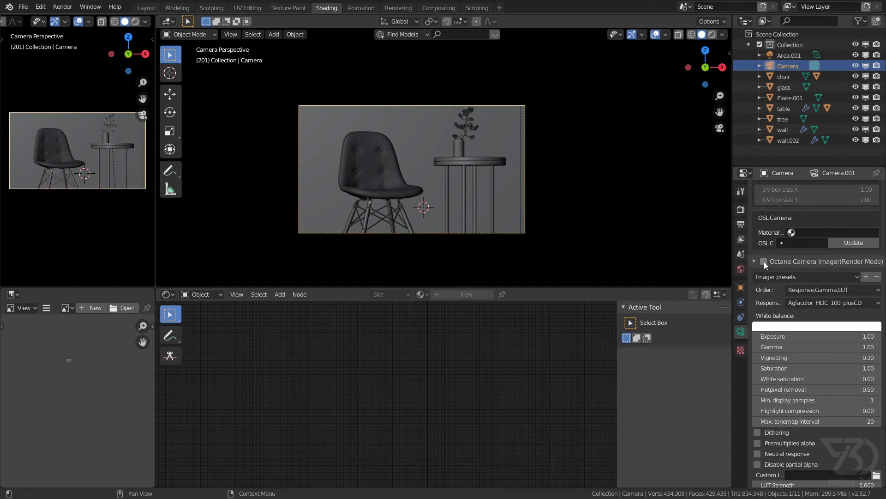
click(841, 303)
click(814, 129)
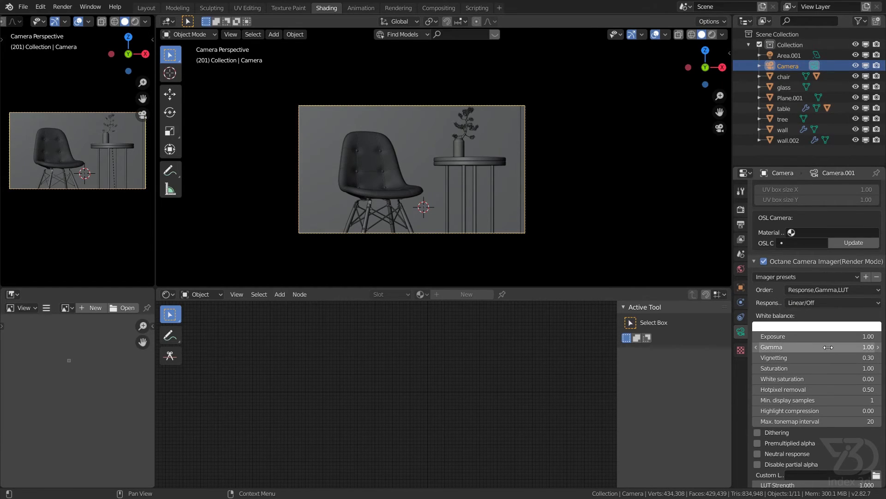
Set the gamma of the Octane Camera Imager to 2.2
click(811, 346)
text(2.2)
key(Return)
Review the camera's Spectral AI Denoiser settings and enable the Beauty denoiser pass for the view layer
scroll(827, 379, down, 4)
scroll(827, 380, down, 5)
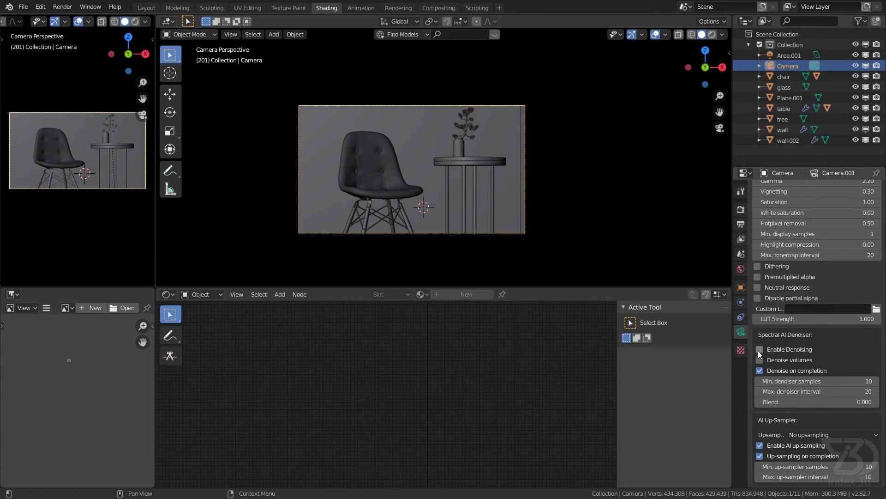
click(741, 238)
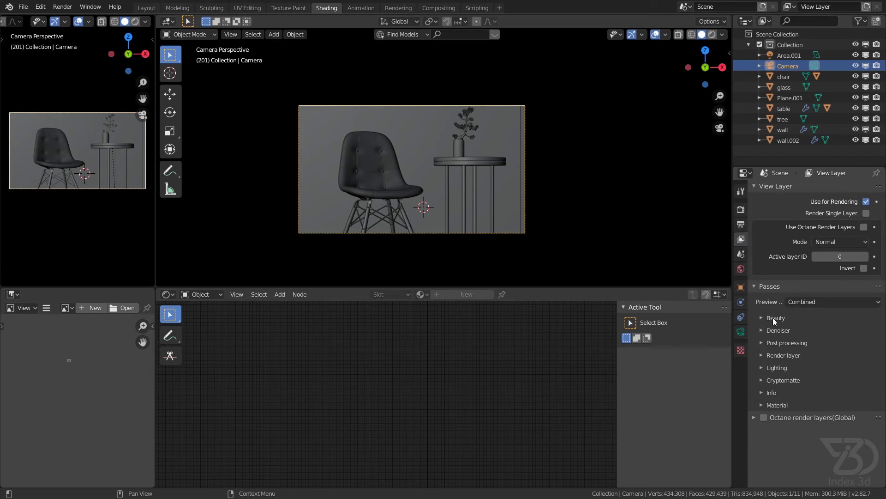
click(764, 331)
click(757, 287)
click(756, 287)
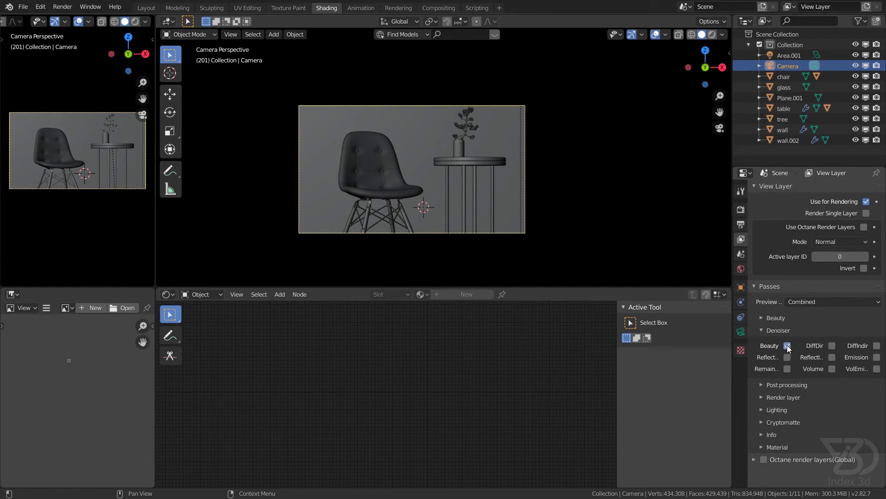
In the compositor, connect the Render Layers OctDenoiserBeauty output directly to the Composite node's Image input
click(438, 9)
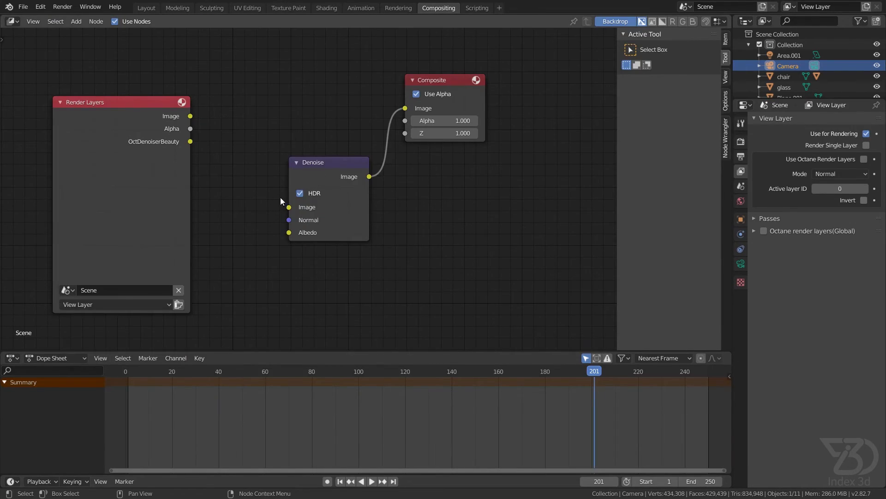
drag(190, 141, 405, 108)
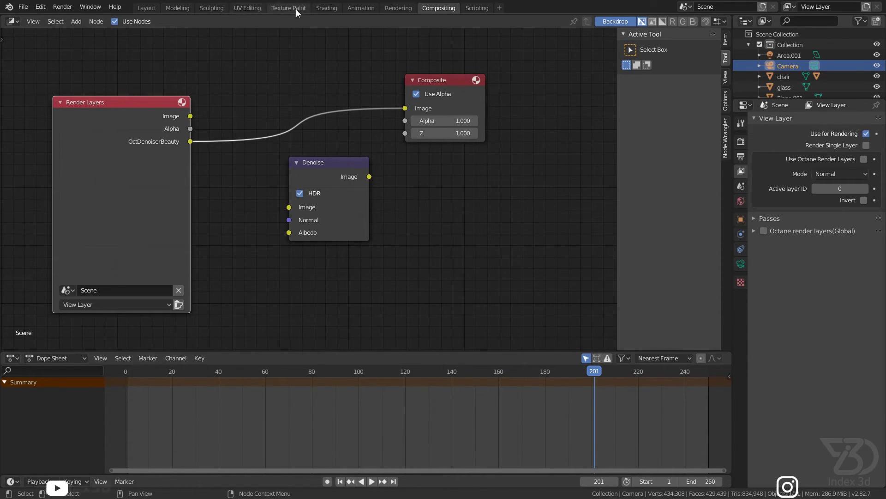
click(326, 7)
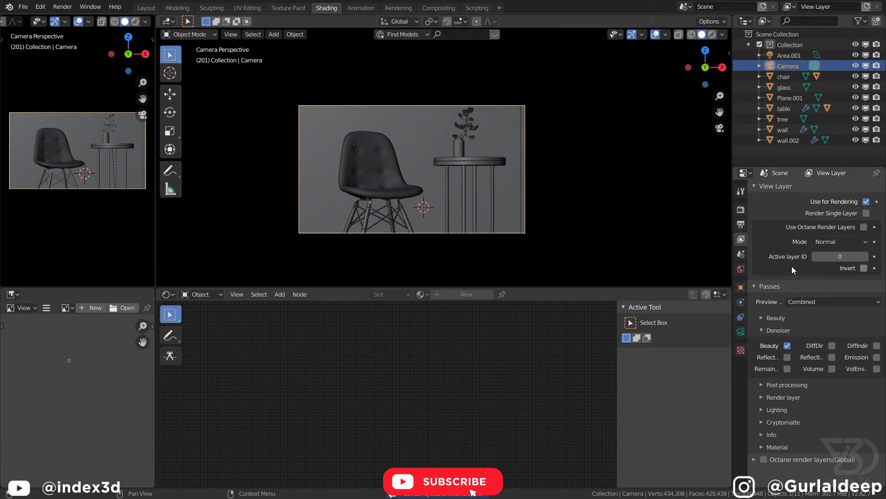
Review the Octane render settings and preview the camera view in rendered shading
click(741, 209)
scroll(785, 221, down, 8)
scroll(781, 238, up, 10)
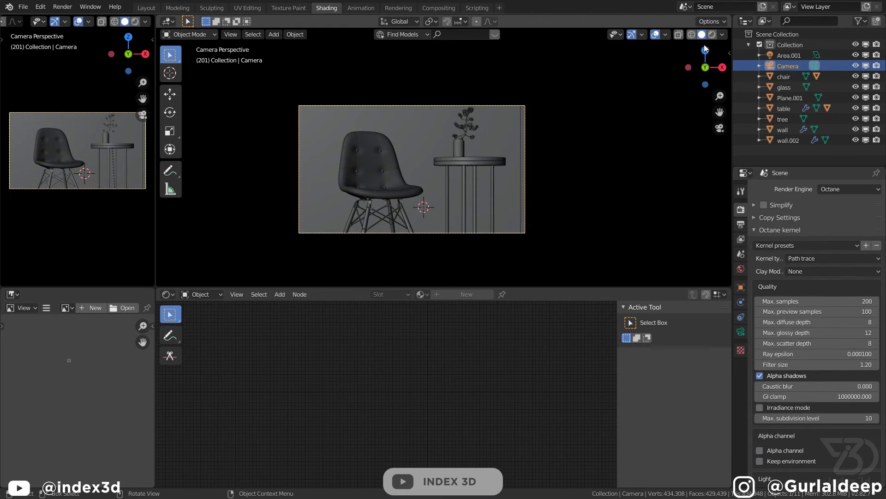
click(711, 34)
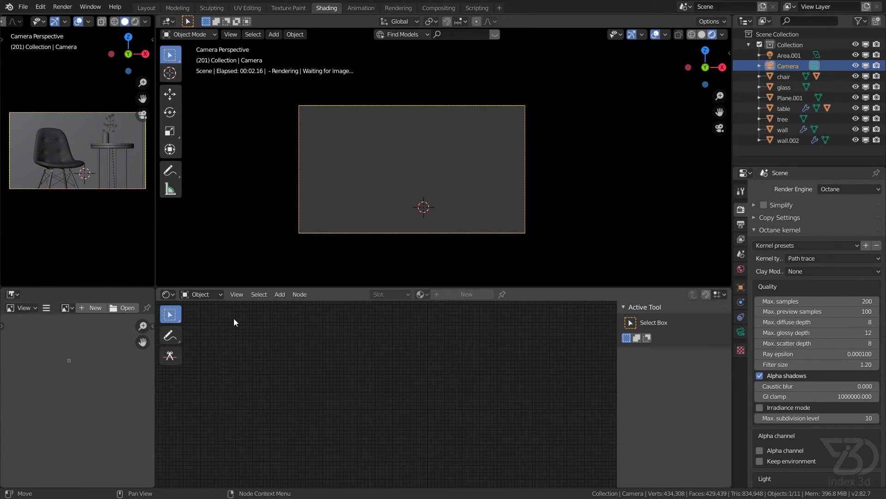
Display the World shader's node tree and space out its Octane environment nodes
click(203, 296)
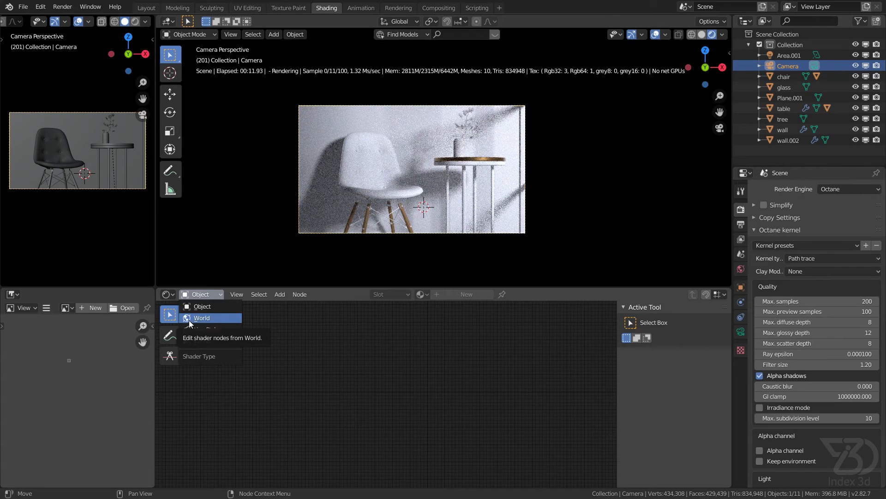
click(210, 318)
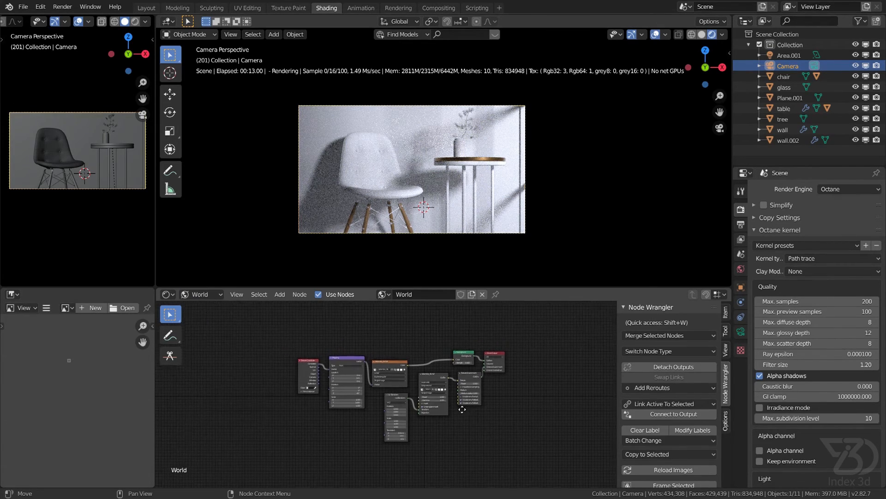
scroll(426, 387, up, 4)
mouse_move(391, 364)
mouse_down()
mouse_move(369, 363)
mouse_move(378, 358)
mouse_up()
middle_drag(298, 368, 306, 361)
drag(319, 362, 312, 360)
middle_drag(199, 443, 324, 384)
drag(317, 378, 289, 374)
scroll(357, 373, down, 2)
middle_drag(396, 334, 347, 388)
scroll(351, 380, down, 1)
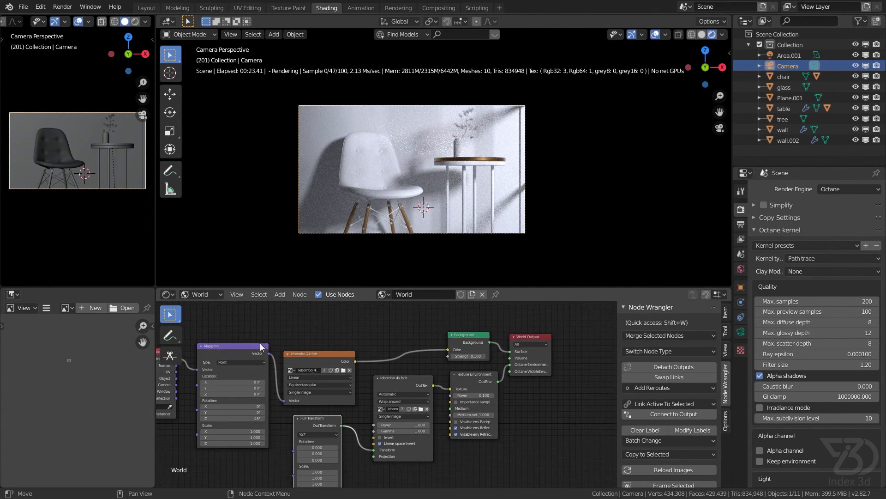
Select the Cycles world nodes from Texture Coordinate to Background and move them up, away from the Octane nodes
scroll(259, 342, down, 1)
middle_drag(259, 343, 350, 367)
drag(269, 347, 519, 379)
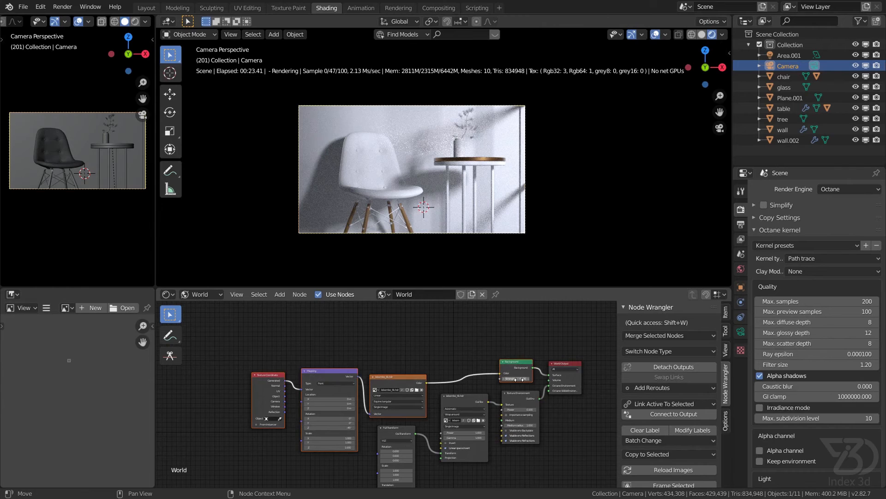
key(g)
click(528, 332)
Select the Octane Full Transform, lebombo_4k.hdr image and Texture Environment nodes and move them down as a separate group
scroll(500, 380, down, 1)
middle_drag(499, 379, 503, 348)
drag(404, 361, 530, 439)
key(g)
click(483, 458)
Examine how the Cycles and Octane branches connect to the World Output's Surface and Octane Environment inputs
scroll(555, 358, up, 2)
scroll(555, 359, up, 5)
middle_drag(556, 358, 467, 412)
scroll(467, 412, up, 4)
middle_drag(526, 383, 559, 453)
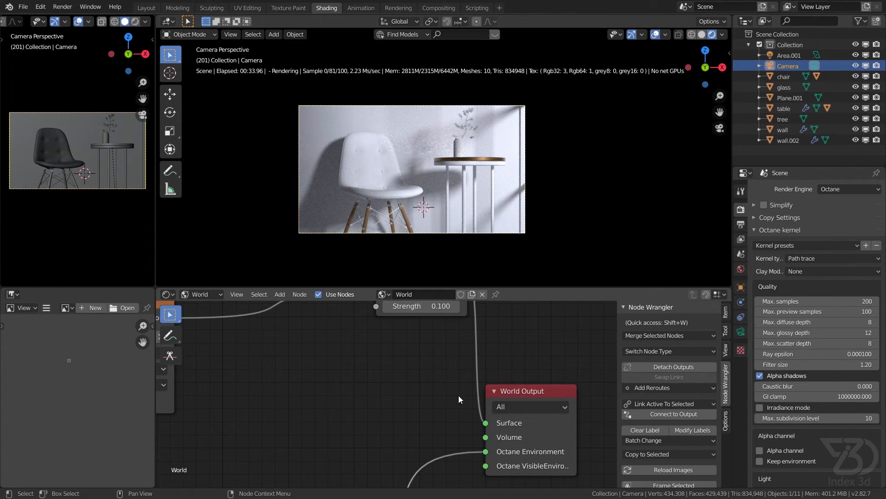
scroll(480, 422, down, 3)
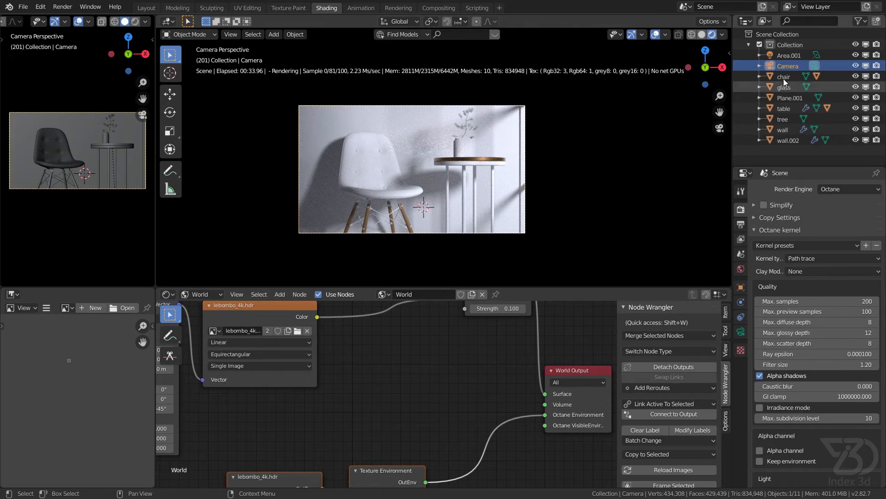
Select the Area.001 light and display its object shader nodes instead of the World nodes
click(784, 54)
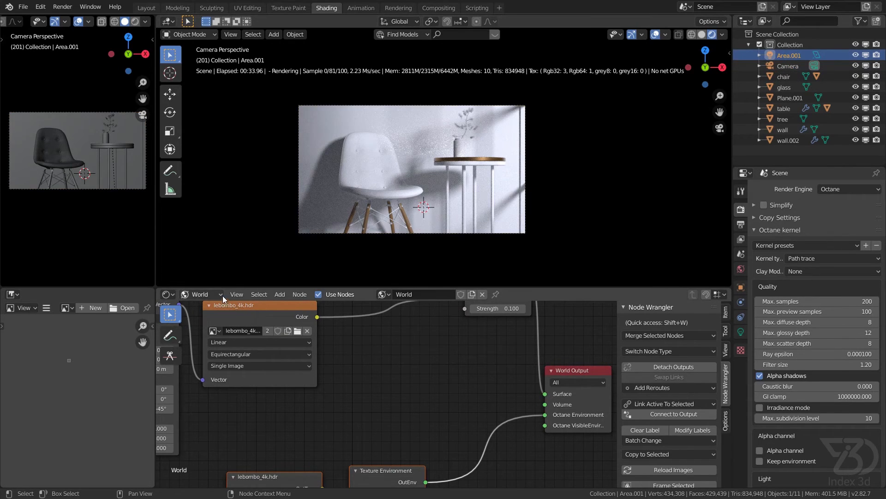
click(205, 295)
click(204, 307)
scroll(400, 401, down, 4)
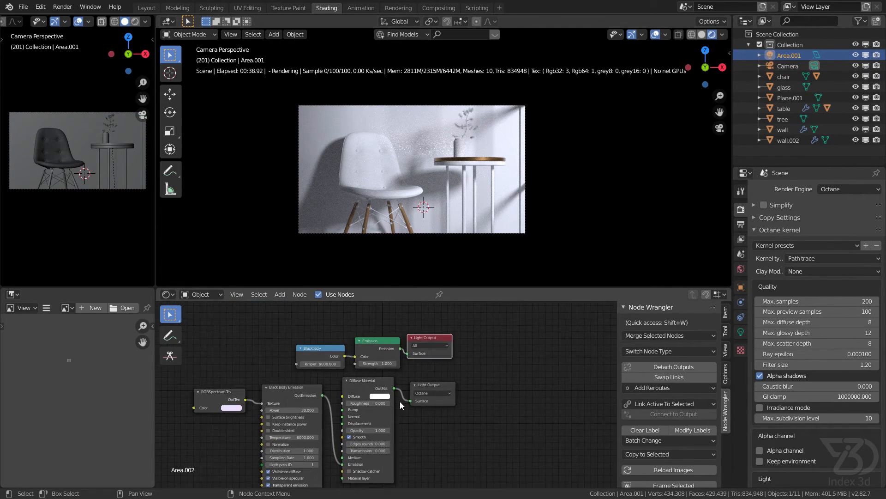
Make the Light Output node with the Octane target the active output of the area light
scroll(501, 399, up, 2)
middle_drag(440, 414, 513, 358)
scroll(498, 356, up, 3)
scroll(443, 388, down, 3)
middle_drag(443, 391, 441, 394)
click(489, 349)
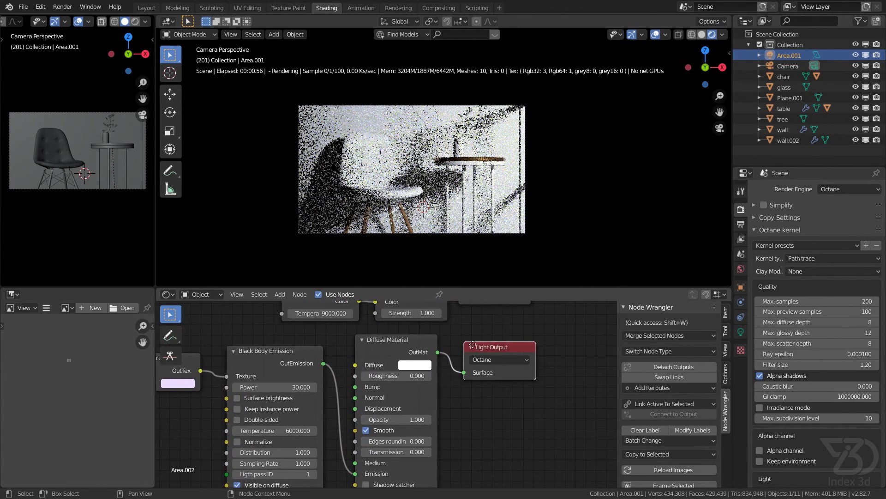
scroll(462, 351, up, 2)
scroll(461, 351, up, 1)
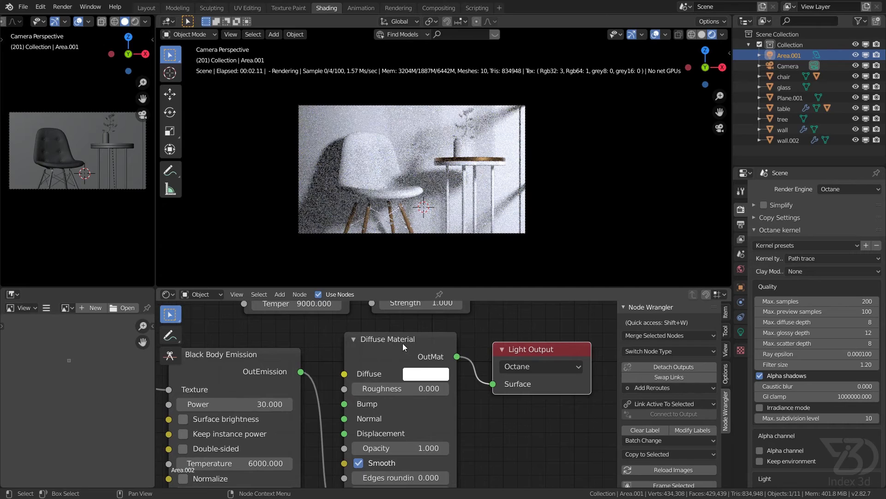
Examine the light's Octane chain: Diffuse Material, Black Body Emission with its power and temperature, and the RGBSpectrum Tex colour
click(400, 338)
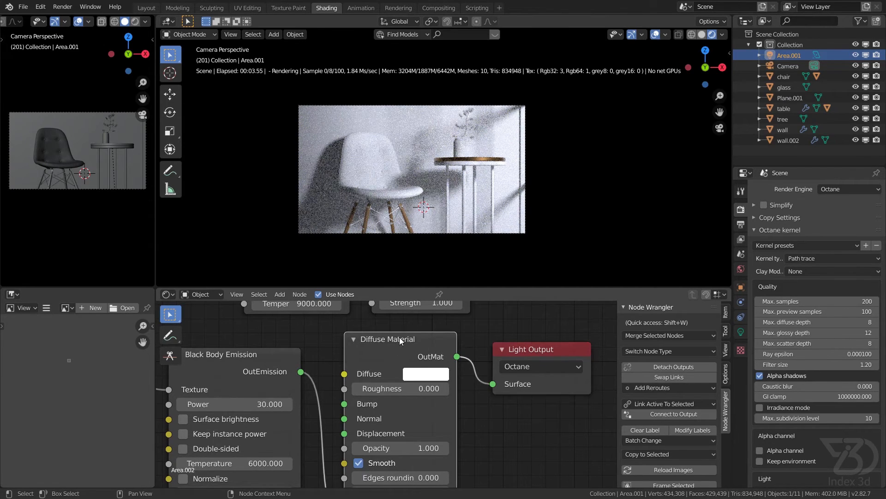
scroll(397, 340, down, 2)
scroll(318, 326, up, 2)
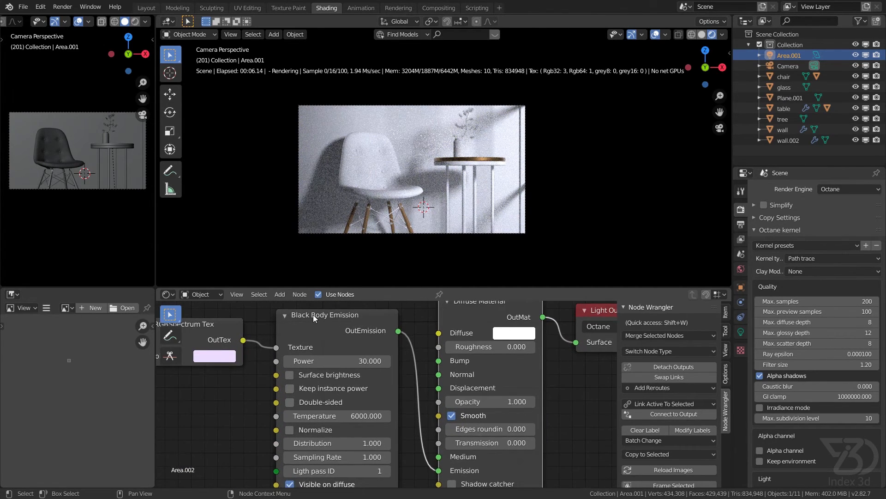
scroll(369, 360, down, 2)
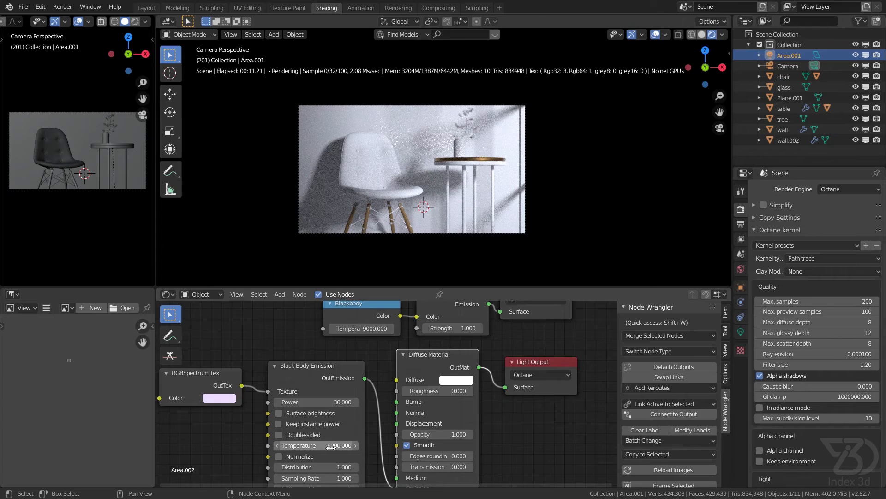
middle_drag(314, 414, 321, 375)
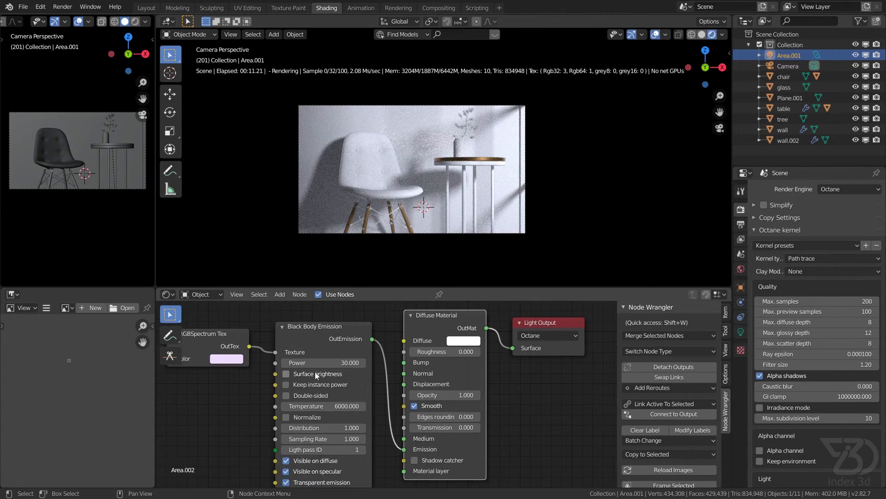
scroll(247, 367, up, 2)
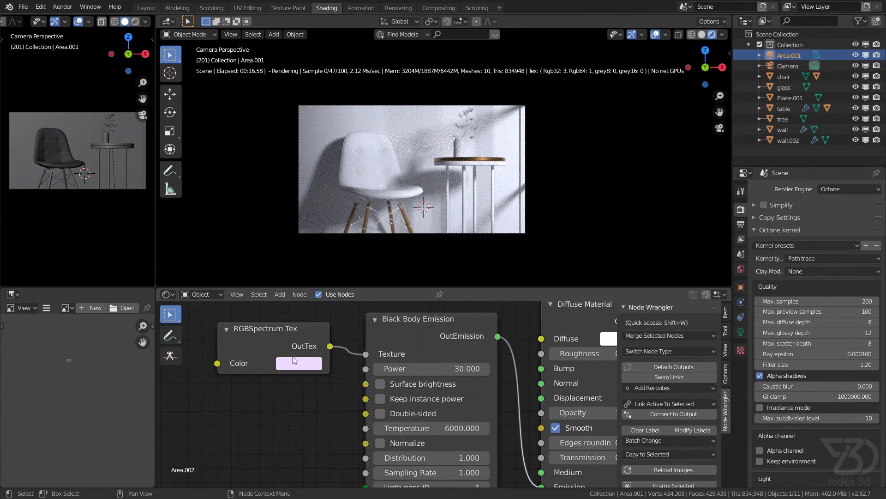
middle_drag(309, 366, 261, 390)
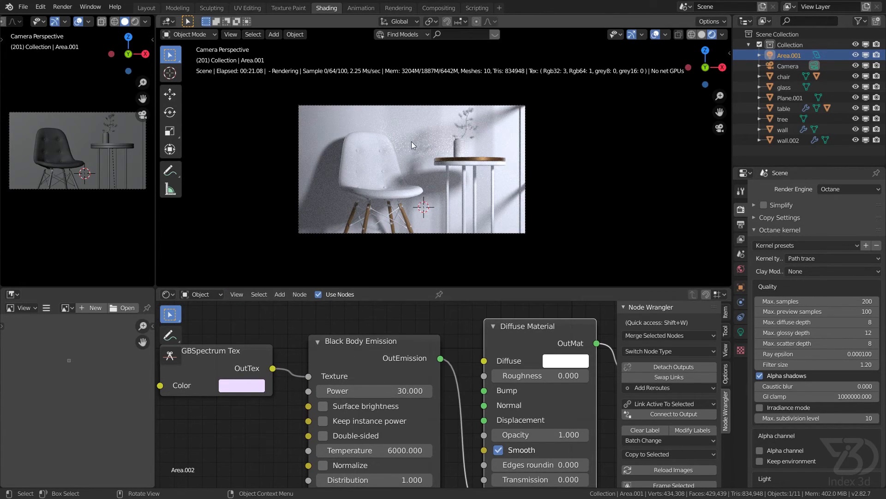
Save the file and select the chair to show the node tree of its leather material
key(ctrl+s)
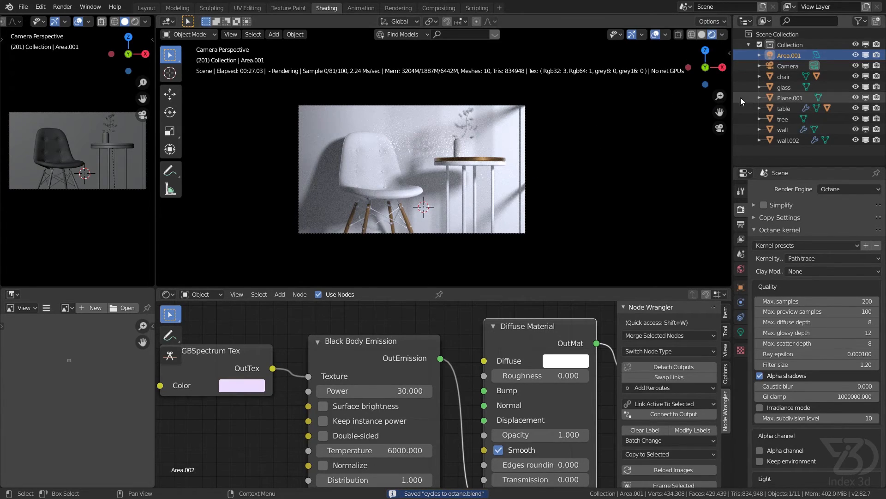
click(775, 77)
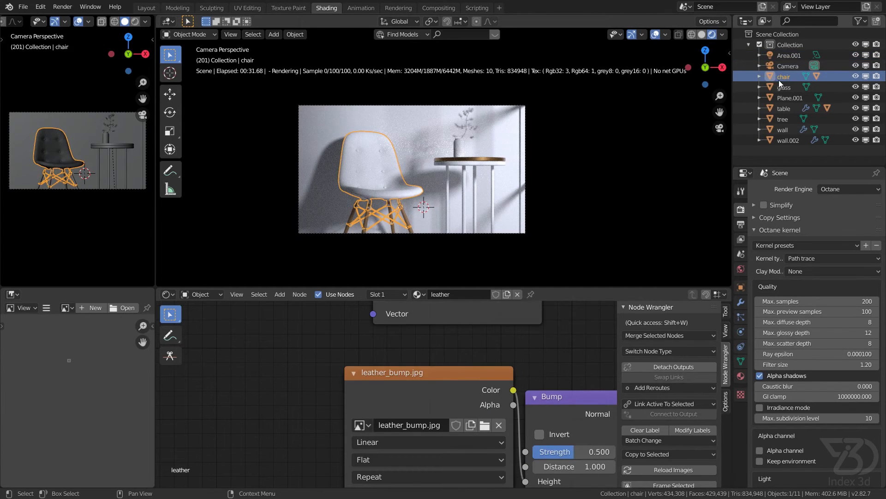
scroll(520, 326, down, 4)
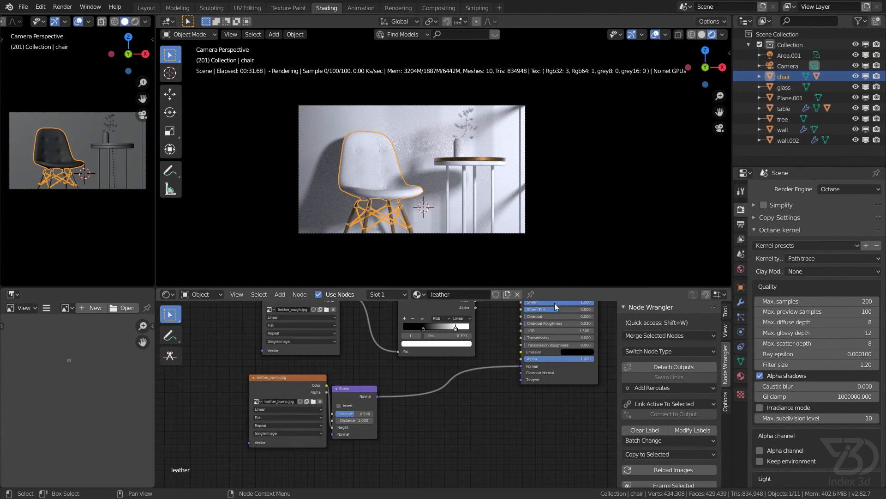
scroll(520, 327, down, 2)
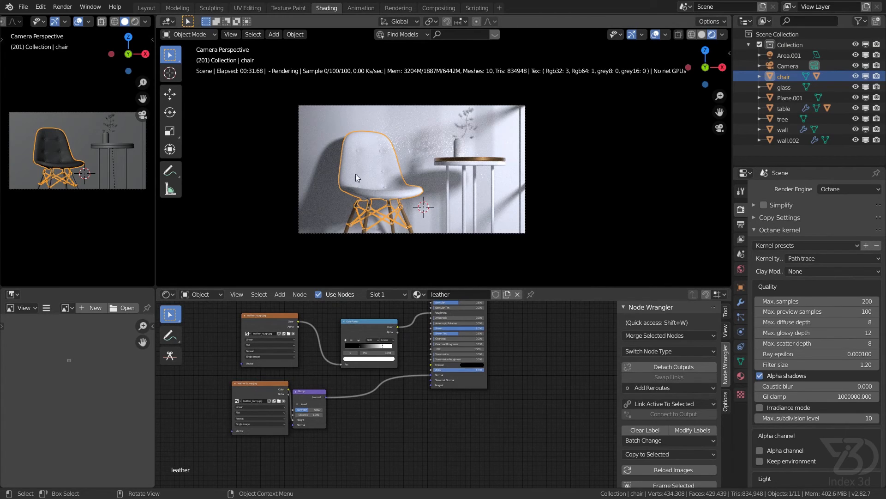
Enclose all of the chair's leather nodes in a frame and label it "cycles"
scroll(437, 365, down, 5)
drag(241, 323, 488, 470)
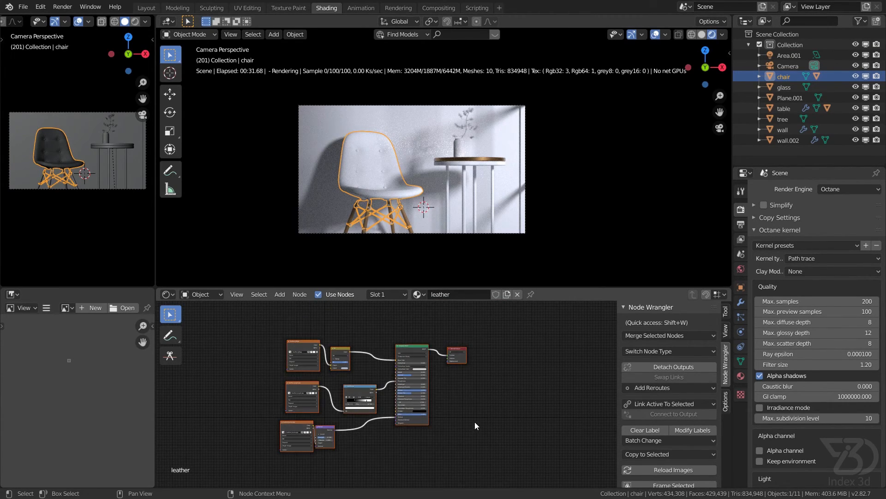
key(shift+p)
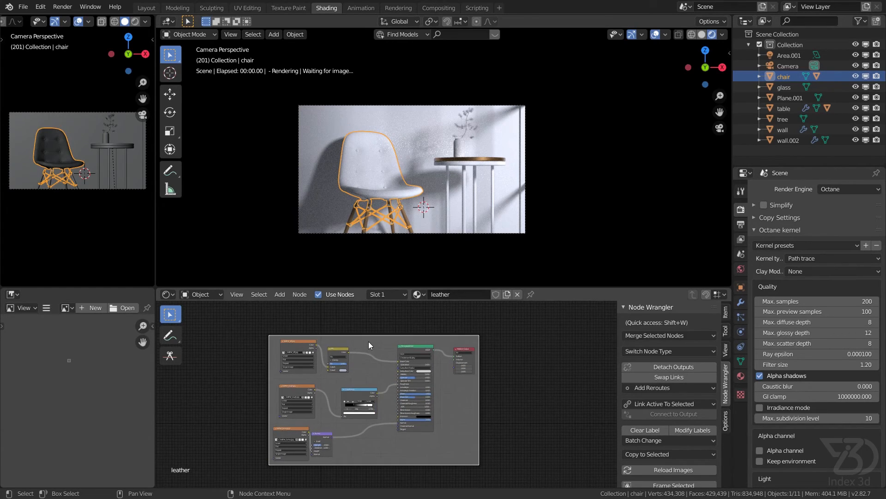
click(726, 329)
click(726, 311)
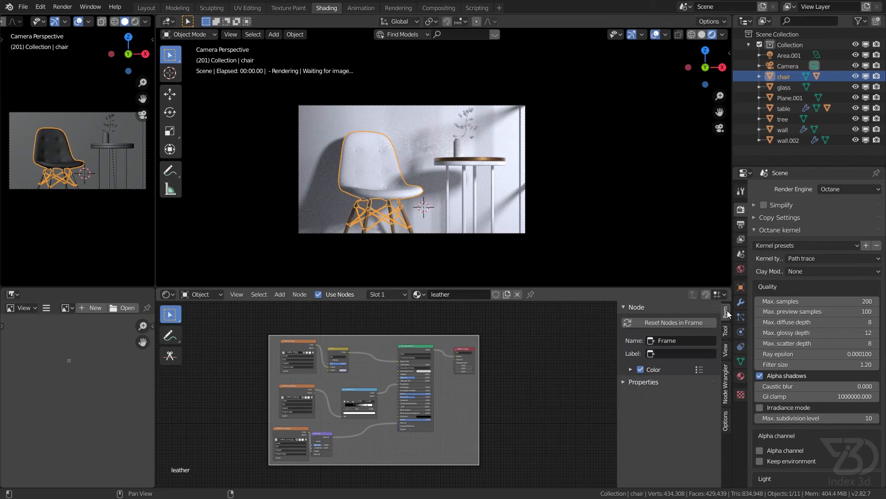
click(671, 353)
Add a second Material Output node and place it in the empty area below the cycles frame
scroll(369, 343, up, 5)
scroll(459, 378, down, 6)
middle_drag(469, 413, 438, 362)
ctrl+scroll(489, 420, down, 3)
key(shift+a)
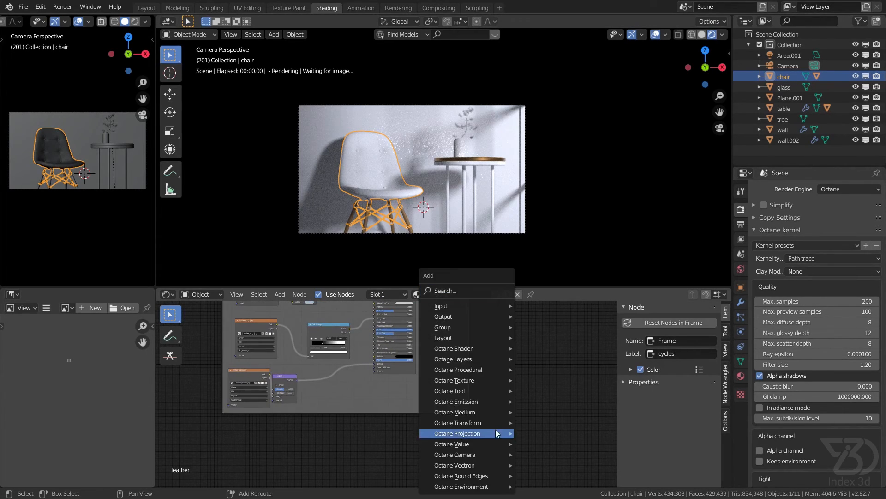
click(469, 293)
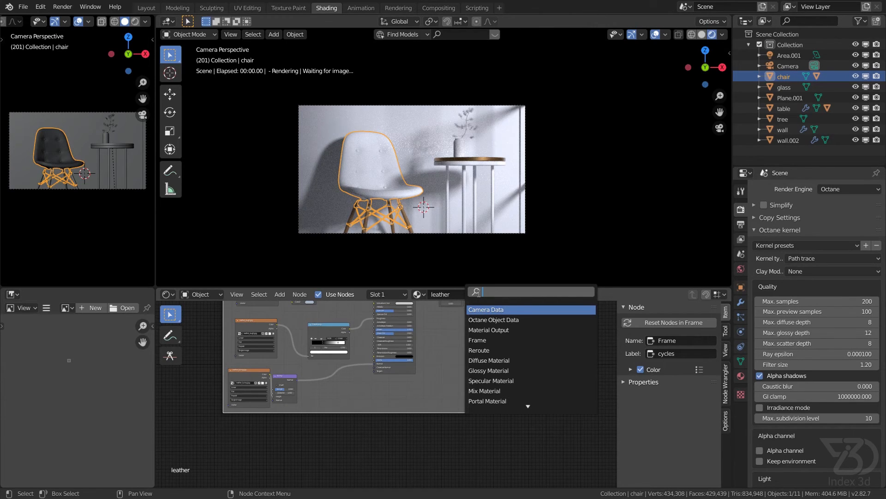
text(ma)
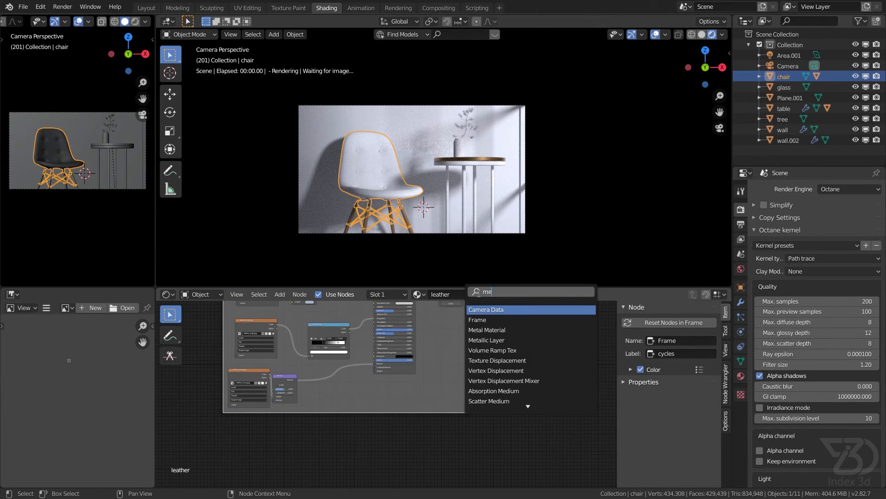
click(496, 310)
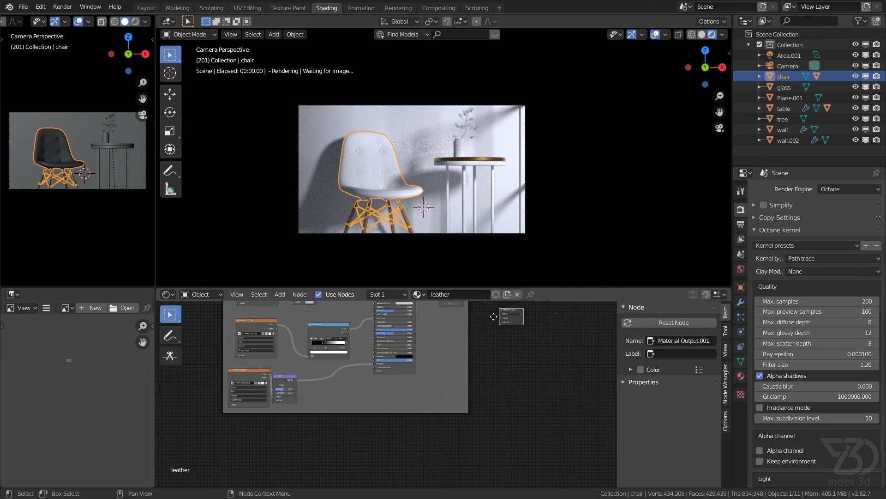
click(477, 438)
scroll(477, 437, up, 1)
middle_drag(476, 437, 472, 412)
scroll(458, 418, up, 3)
scroll(462, 418, up, 4)
click(462, 417)
click(448, 425)
scroll(396, 404, down, 3)
middle_drag(396, 404, 474, 430)
Add an Octane Glossy Material node, connect its OutMat to the new Material Output's Surface, and save the file
key(shift+a)
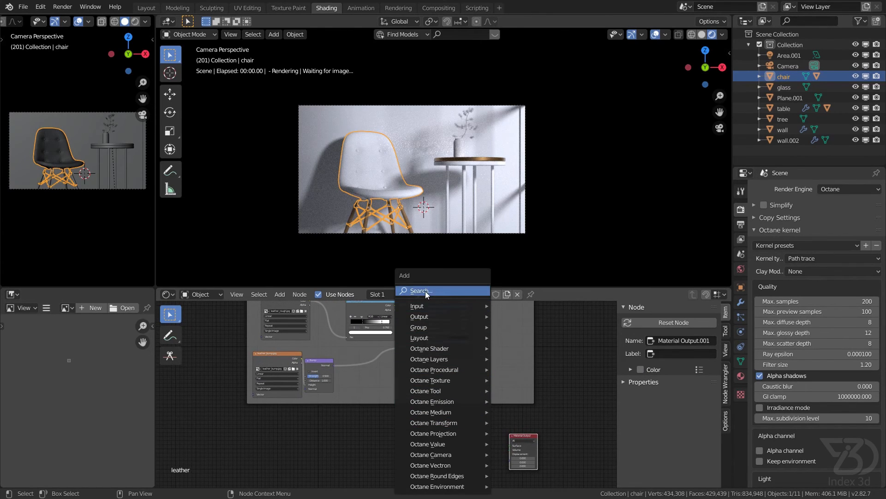
click(440, 290)
text(glo)
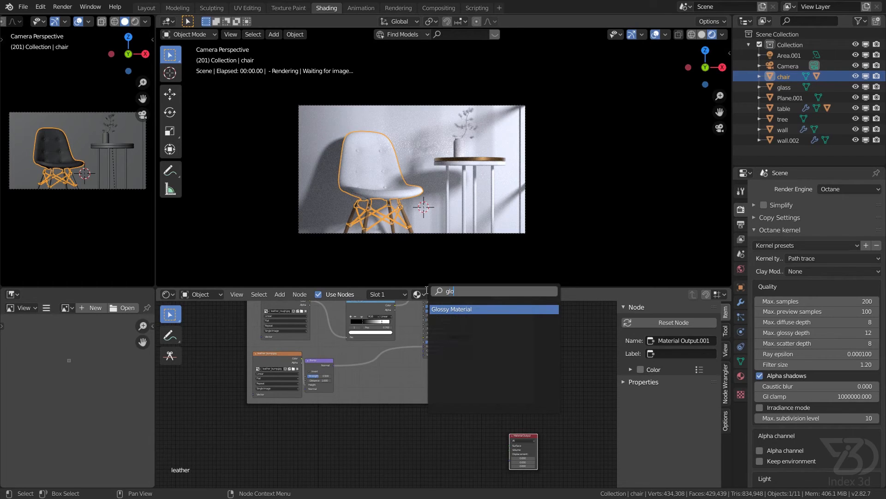
click(462, 309)
click(444, 422)
scroll(481, 428, up, 4)
drag(475, 430, 524, 452)
scroll(423, 408, down, 4)
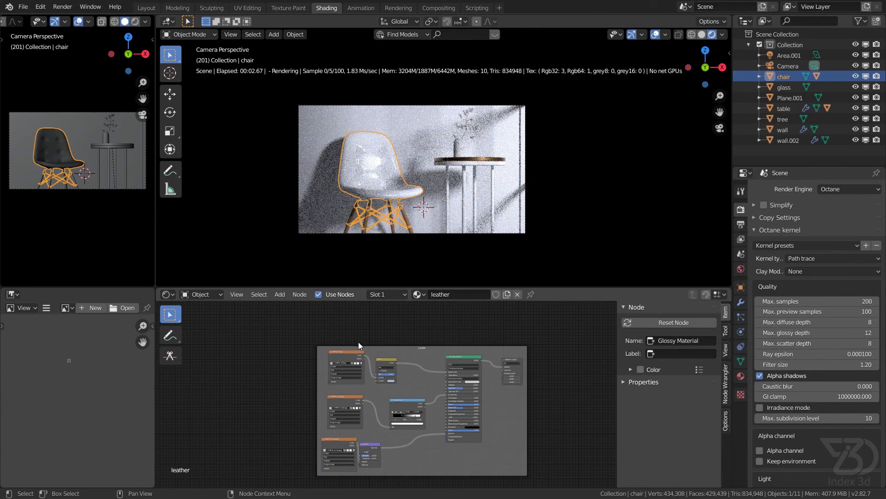
middle_drag(394, 381, 339, 331)
middle_drag(362, 408, 425, 439)
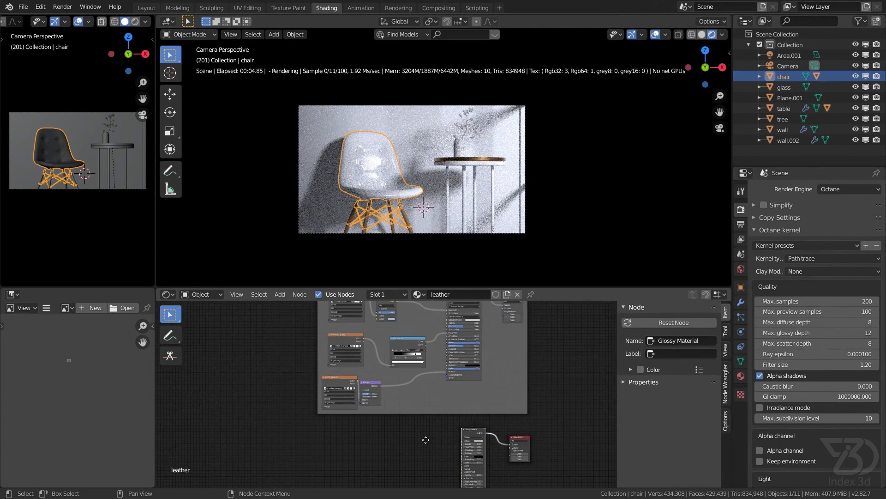
key(ctrl+s)
Set the Glossy Material's specular to 0.5, matching the Principled shader in the cycles frame
middle_drag(462, 346, 471, 380)
scroll(472, 378, up, 1)
scroll(473, 379, up, 4)
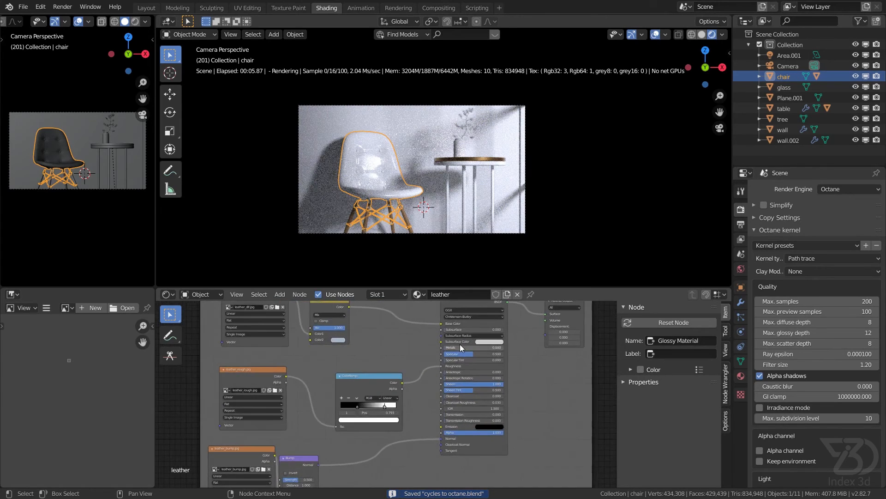
scroll(474, 361, up, 2)
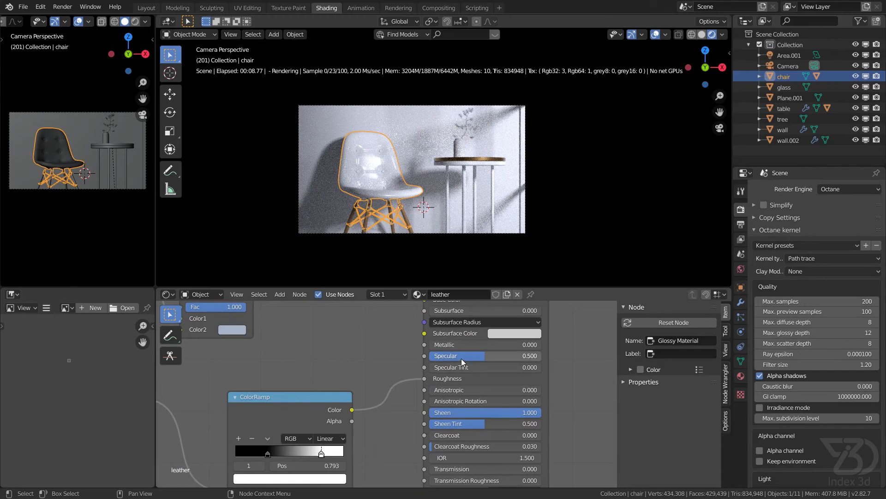
scroll(321, 426, down, 1)
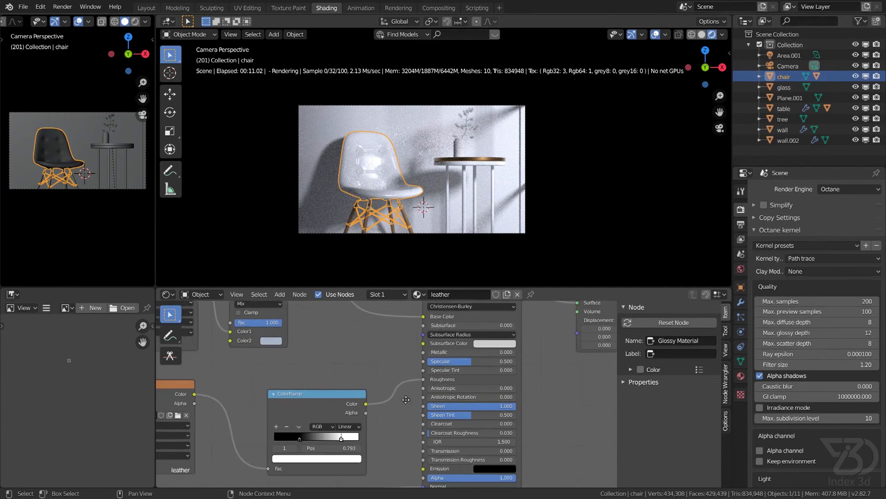
middle_drag(398, 421, 425, 345)
scroll(237, 434, down, 2)
middle_drag(416, 425, 381, 378)
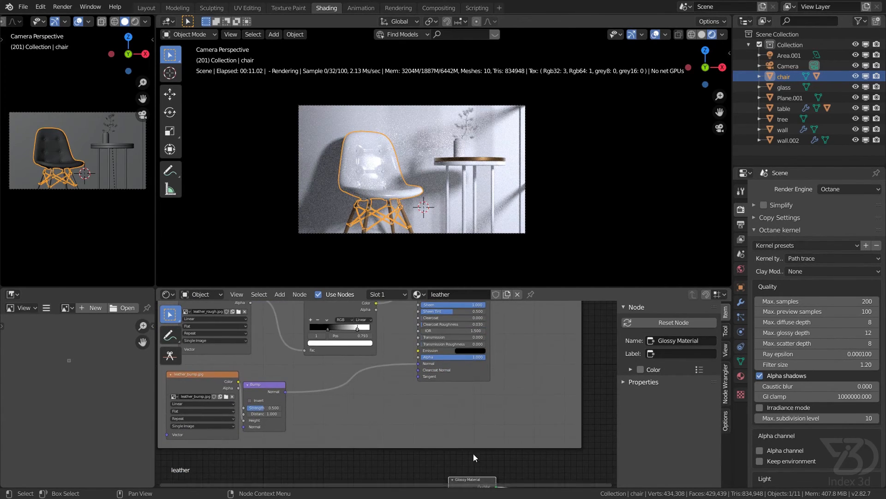
scroll(474, 453, down, 4)
middle_drag(474, 453, 439, 372)
scroll(439, 416, up, 8)
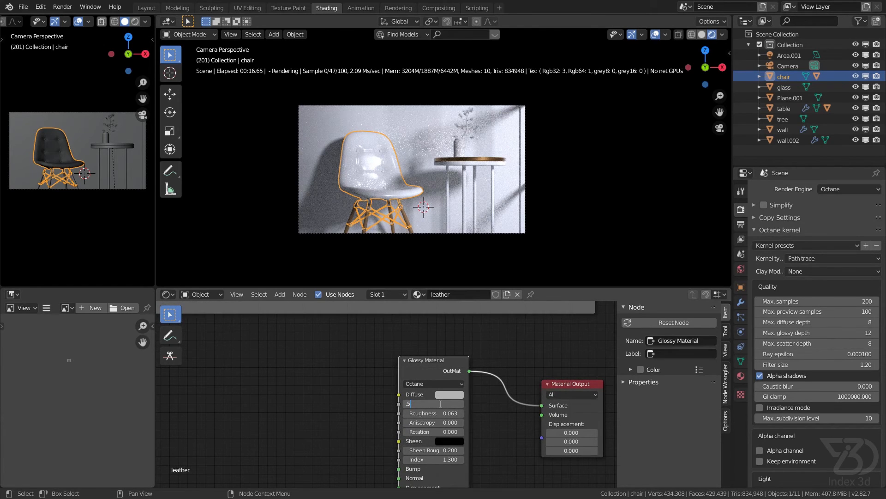
key(Return)
Add an Octane Image Tex node beside the Glossy Material, on its input side
scroll(336, 403, down, 5)
middle_drag(337, 401, 358, 411)
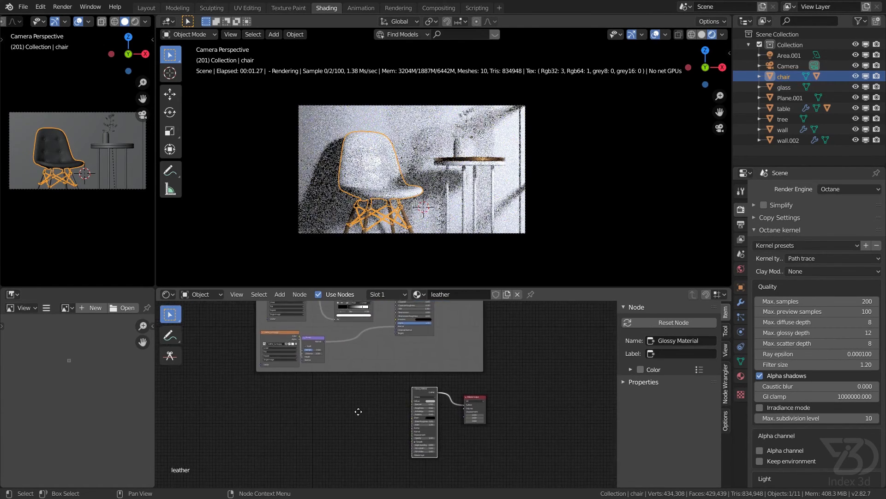
key(shift+a)
click(322, 291)
text(im)
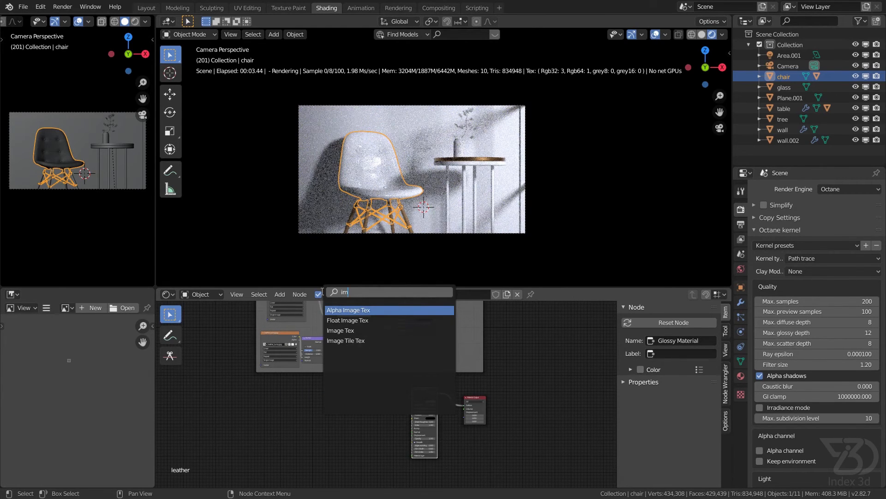
text(a)
click(350, 330)
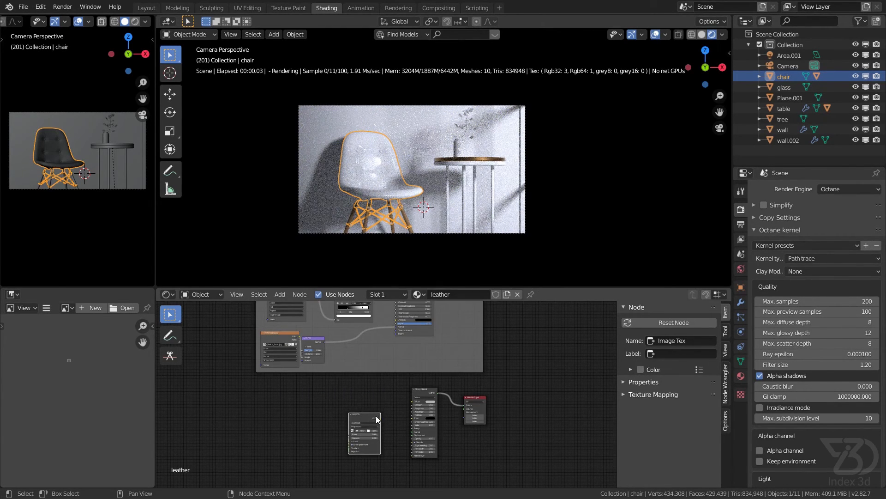
click(365, 394)
Load leather_dif.jpg into the Image Tex node beside the Glossy Material, matching the texture used in the cycles frame
scroll(365, 395, up, 17)
scroll(356, 376, down, 12)
middle_drag(365, 306, 401, 314)
scroll(306, 378, up, 8)
scroll(311, 323, down, 7)
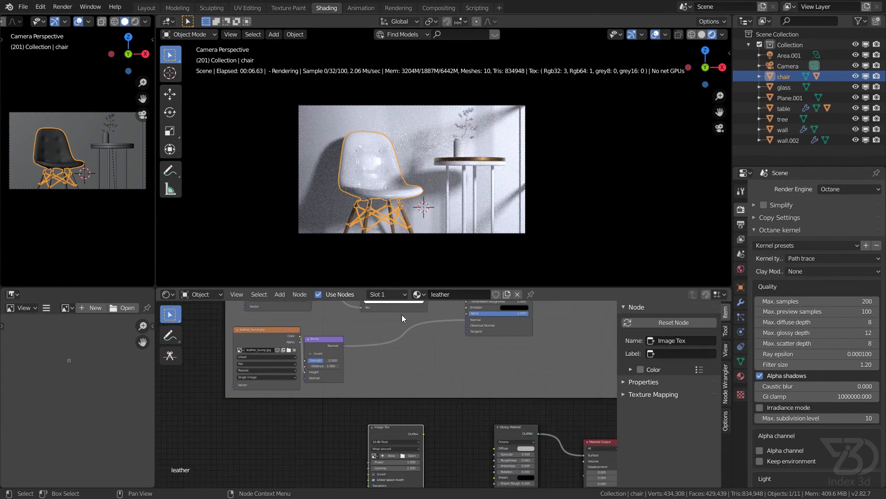
middle_drag(406, 409, 400, 354)
scroll(391, 384, up, 7)
scroll(366, 410, up, 2)
click(348, 410)
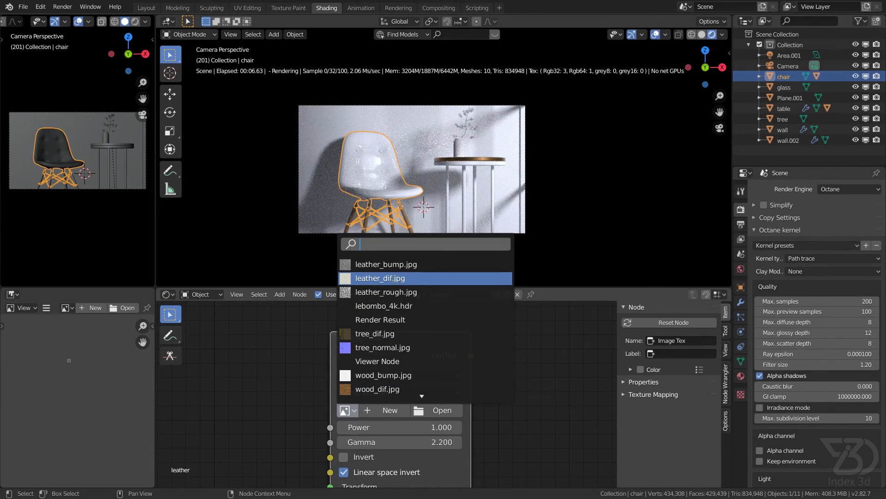
click(381, 278)
Duplicate the leather_dif.jpg texture node below the original and switch the copy's image to leather_rough.jpg
scroll(402, 374, down, 3)
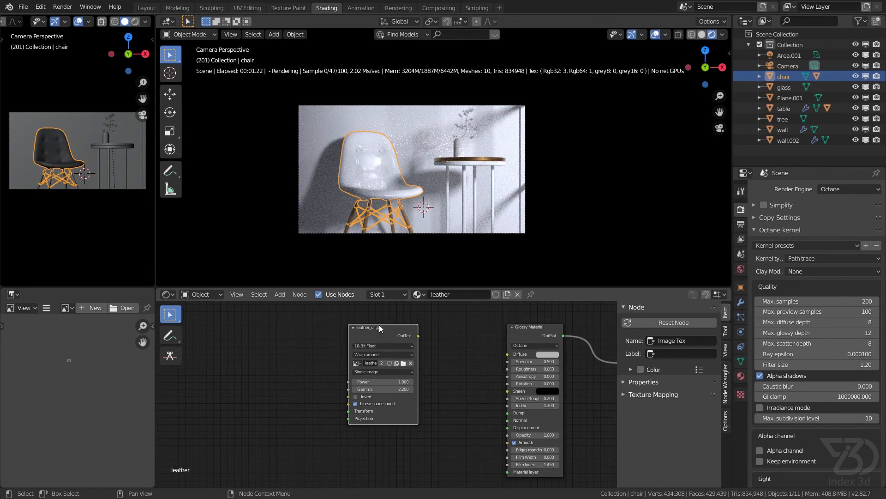
scroll(395, 349, down, 4)
middle_drag(419, 370, 417, 351)
key(shift+d)
click(411, 419)
scroll(390, 419, up, 5)
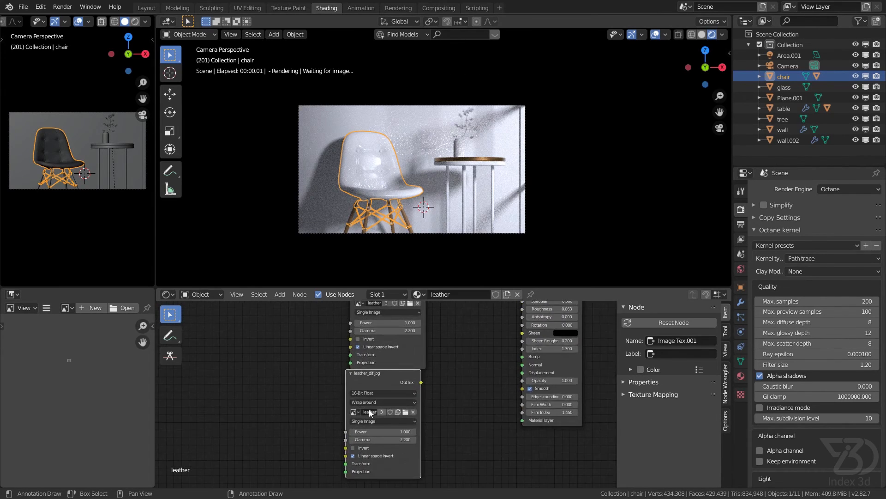
scroll(373, 411, up, 4)
click(341, 416)
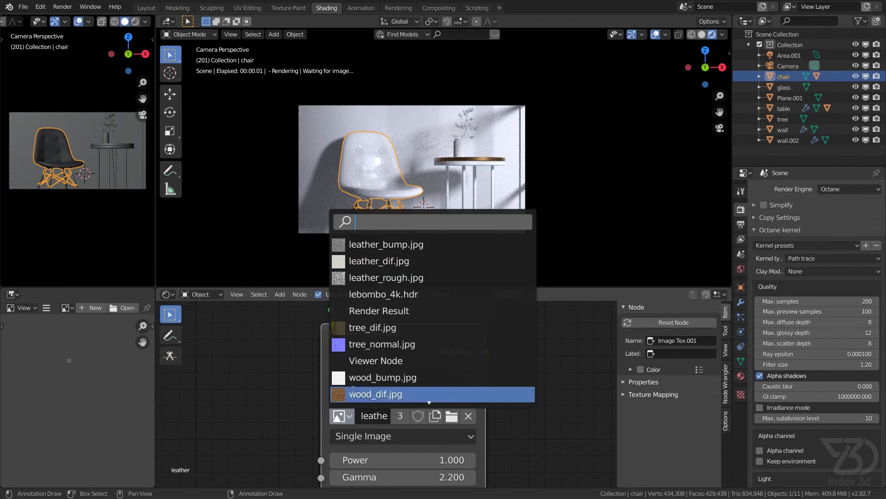
click(378, 277)
scroll(441, 403, down, 5)
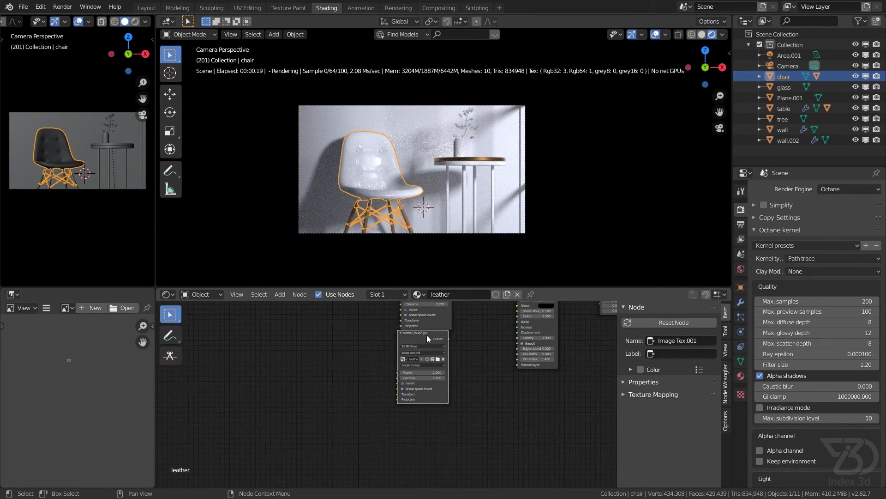
Duplicate the leather_rough.jpg texture node below it and switch the copy's image to leather_bump.jpg
scroll(427, 335, down, 2)
key(shift+d)
click(423, 390)
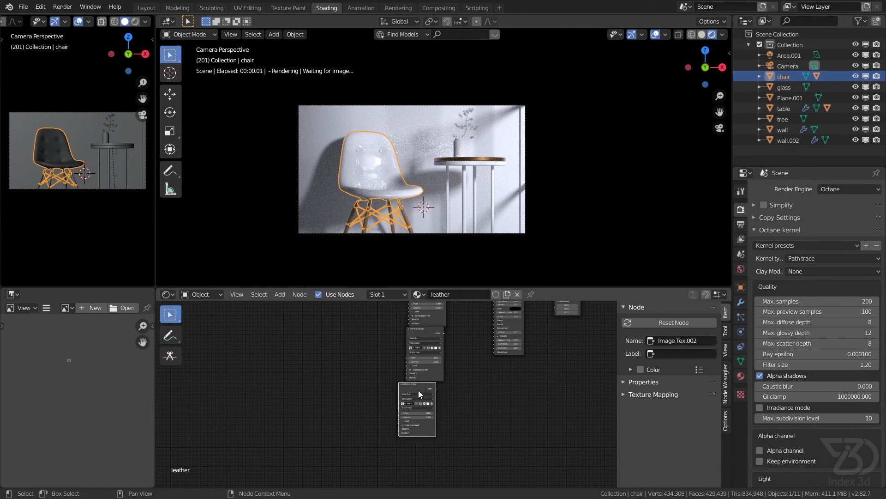
scroll(422, 390, up, 5)
click(383, 408)
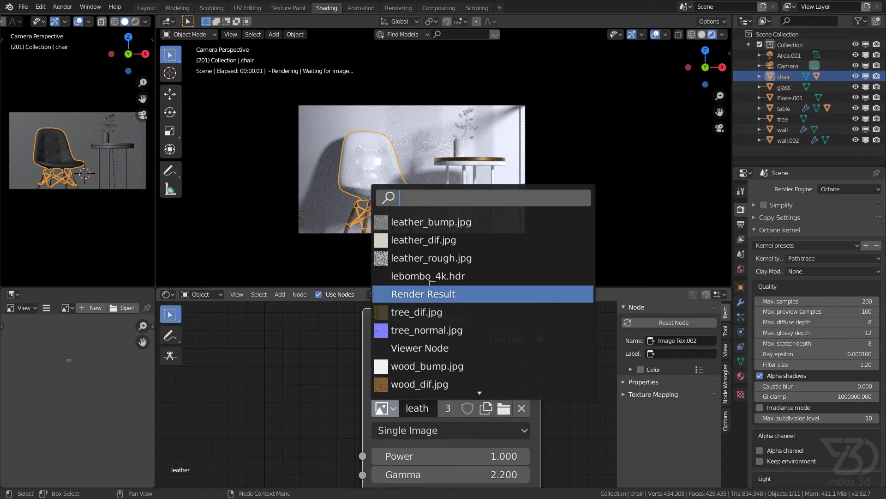
click(430, 222)
scroll(442, 405, down, 4)
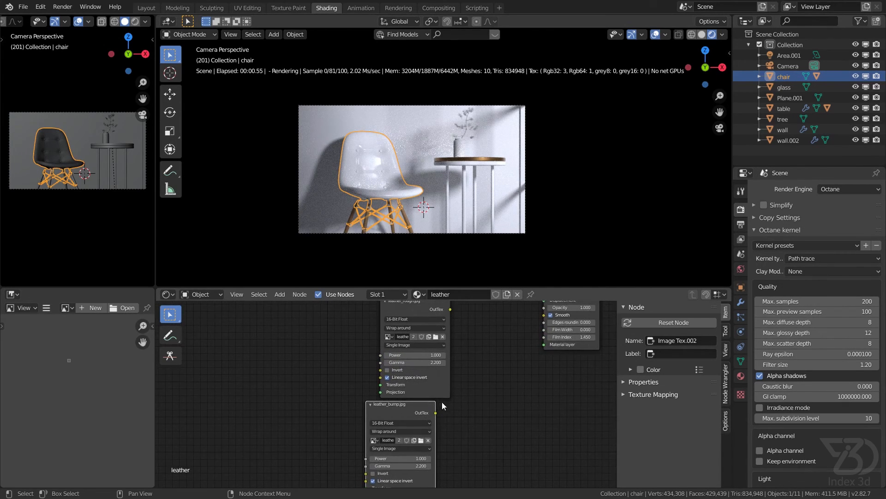
Connect leather_bump.jpg, leather_rough.jpg and leather_dif.jpg to the Glossy Material's Bump, Roughness and Diffuse inputs, and shift the leather_dif.jpg node slightly aside
scroll(429, 429, down, 2)
drag(428, 449, 457, 436)
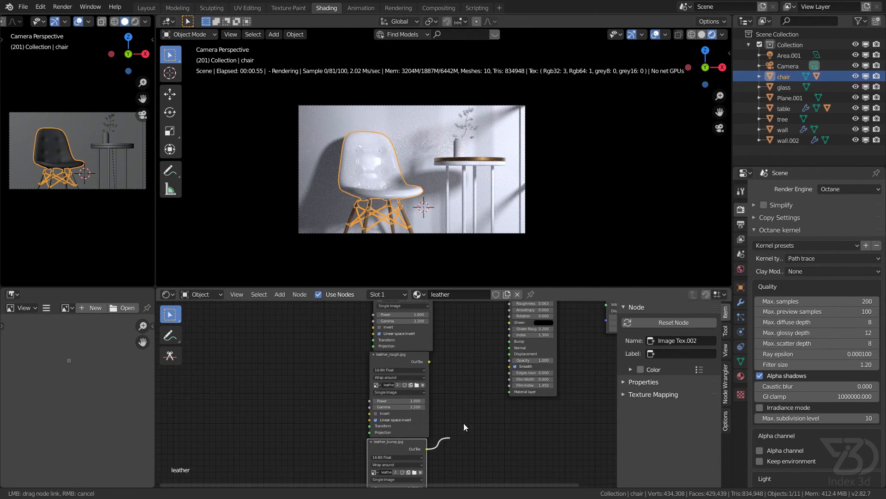
drag(510, 342, 510, 343)
scroll(476, 350, up, 2)
drag(396, 406, 494, 333)
middle_drag(455, 337, 433, 417)
drag(378, 378, 476, 397)
scroll(406, 398, down, 4)
middle_drag(406, 398, 400, 372)
drag(355, 354, 334, 350)
Examine the leather texture setup in the cycles frame, selecting the Mix node between leather_dif.jpg and the Base Color
scroll(369, 369, down, 4)
middle_drag(391, 379, 373, 414)
scroll(395, 384, up, 5)
scroll(374, 406, up, 2)
scroll(377, 381, down, 4)
scroll(377, 384, down, 2)
middle_drag(383, 344, 386, 431)
middle_drag(337, 328, 337, 381)
scroll(337, 381, up, 7)
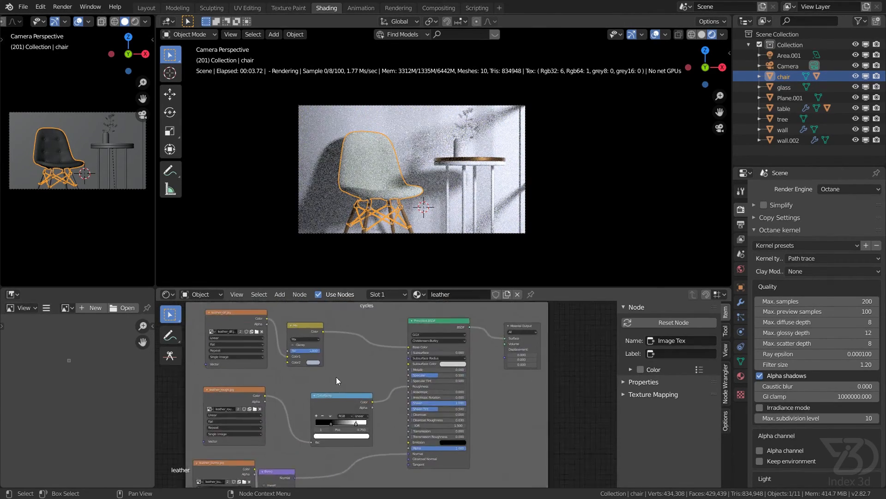
middle_drag(298, 310, 329, 350)
drag(329, 350, 374, 398)
scroll(373, 398, down, 6)
scroll(369, 410, up, 3)
Insert a Mix Tex node between leather_dif.jpg and the Glossy Material's Diffuse, feeding the image into Texture1
key(shift+a)
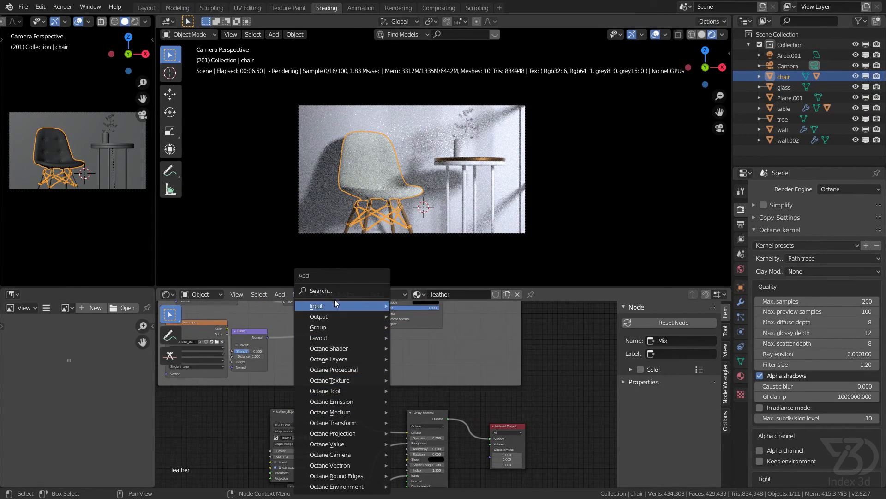
click(338, 291)
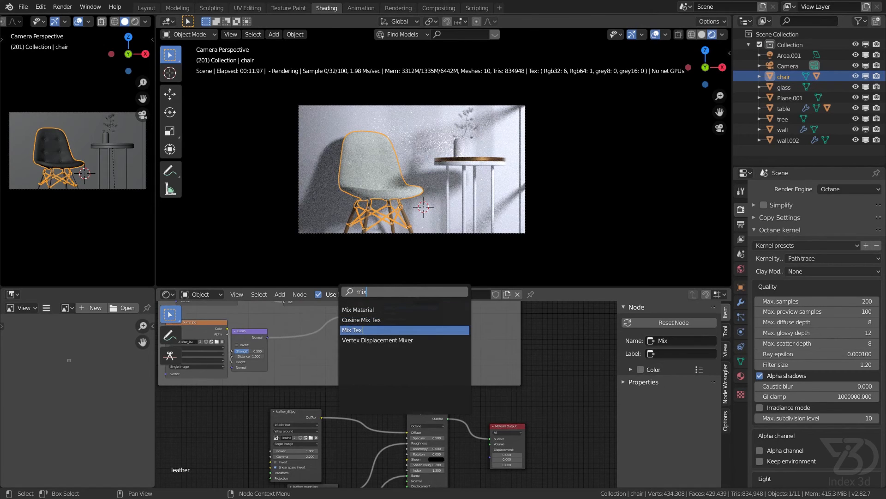
click(352, 329)
scroll(358, 406, up, 2)
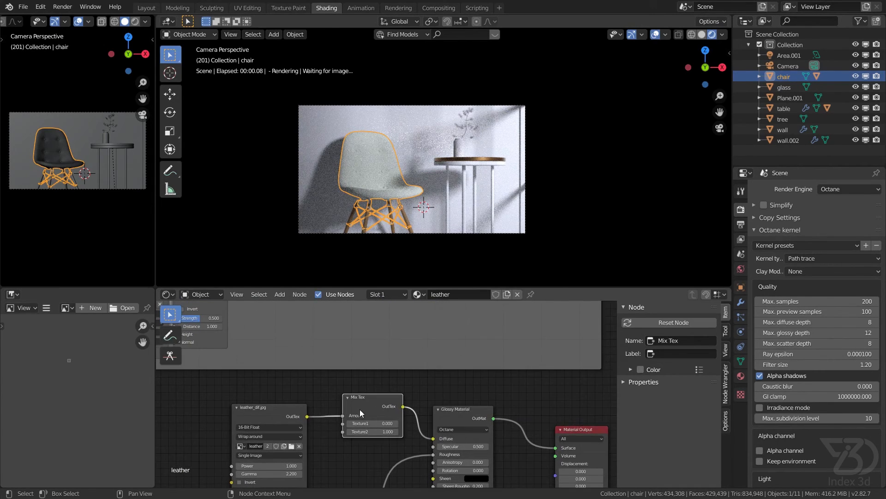
click(379, 396)
scroll(364, 423, up, 1)
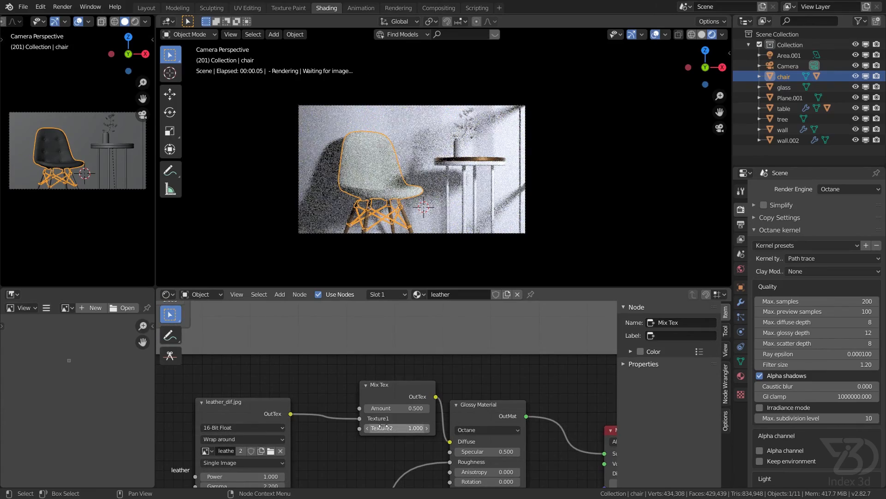
Compare the Mix Tex node with the Mix node in the cycles frame, and restore the viewport's camera view
scroll(387, 428, up, 4)
scroll(350, 395, down, 7)
middle_drag(325, 370, 339, 436)
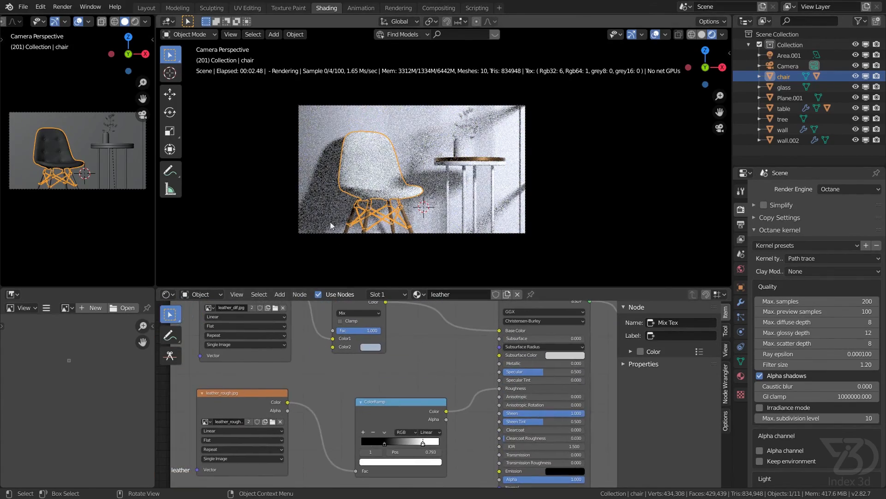
middle_drag(331, 222, 384, 224)
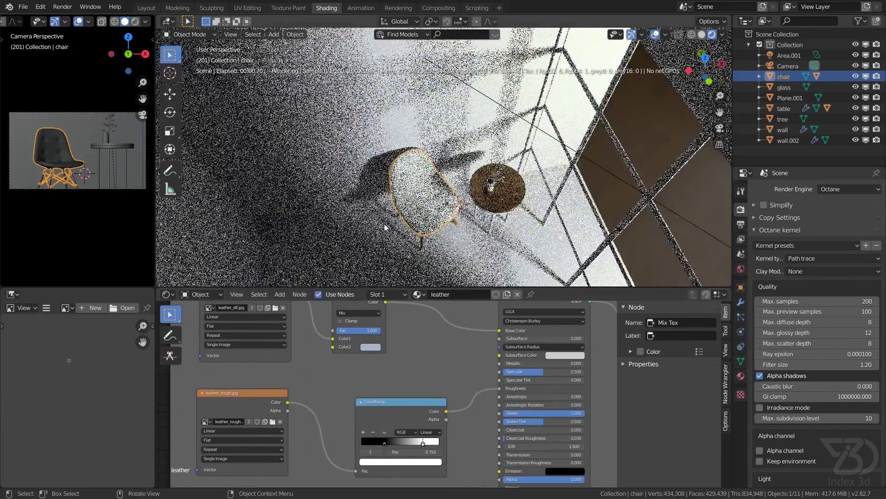
key(KP_0)
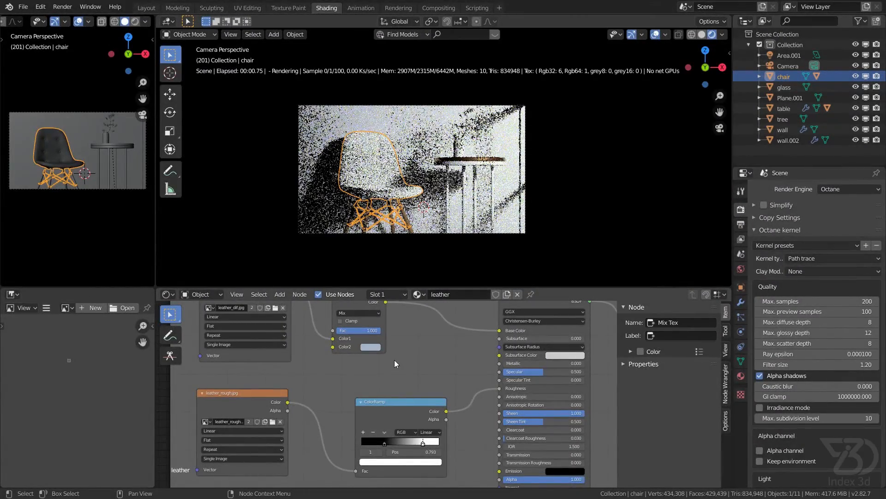
middle_drag(372, 355, 385, 380)
scroll(364, 352, up, 5)
scroll(384, 386, down, 9)
middle_drag(432, 420, 403, 353)
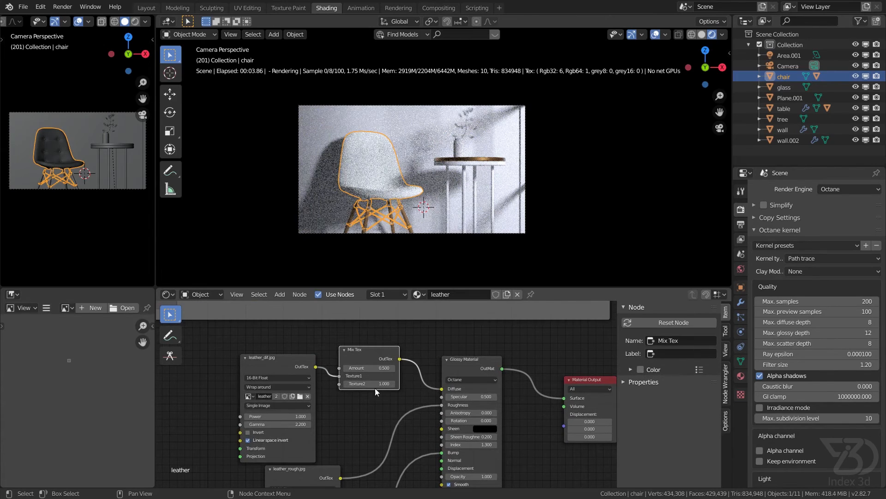
Add an RGBSpectrum Tex node below the Mix Tex node and connect its OutTex to Texture2
key(shift+a)
click(329, 281)
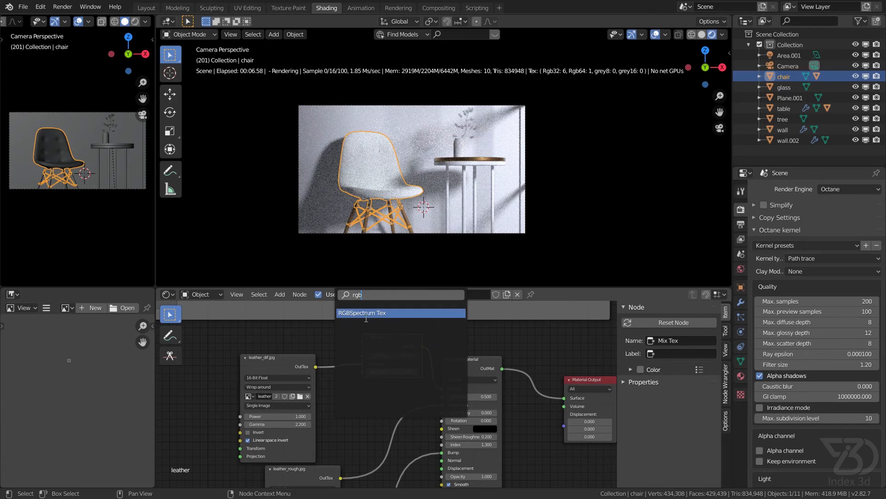
click(363, 313)
click(326, 386)
drag(390, 403, 363, 371)
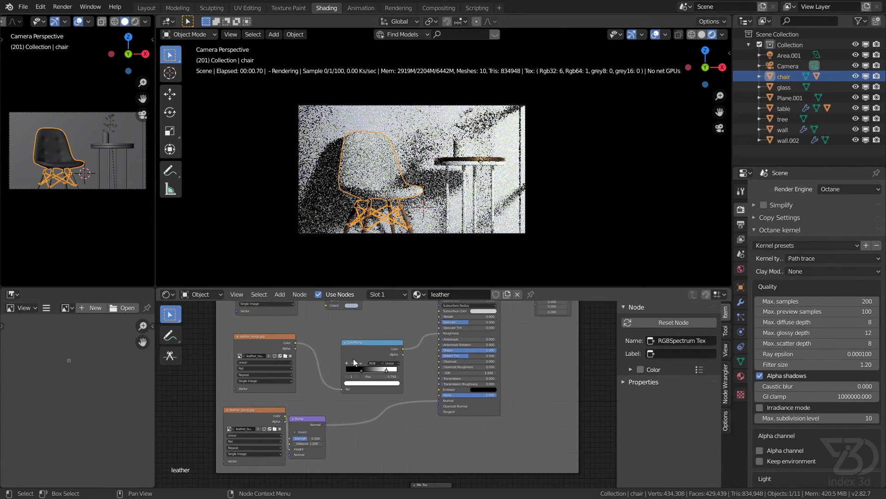
Copy the Color2 value from the cycles frame's Mix node into the RGBSpectrum Tex node's color
scroll(347, 373, up, 1)
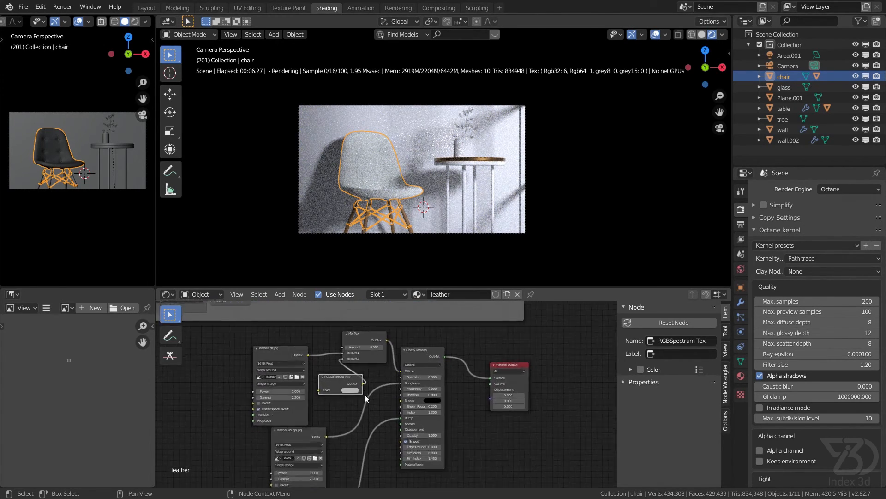
key(ctrl+v)
drag(331, 369, 331, 372)
Review the leather material's Octane nodes against the cycles frame and save the file
scroll(325, 358, down, 3)
middle_drag(323, 337, 344, 415)
scroll(326, 361, down, 4)
scroll(326, 361, down, 3)
mouse_move(326, 361)
middle_down()
mouse_move(344, 438)
mouse_move(321, 355)
middle_up()
middle_drag(324, 425, 420, 484)
scroll(321, 365, up, 4)
scroll(337, 383, down, 8)
middle_drag(447, 439, 354, 381)
scroll(409, 420, up, 4)
middle_drag(410, 337, 409, 419)
middle_drag(402, 319, 385, 421)
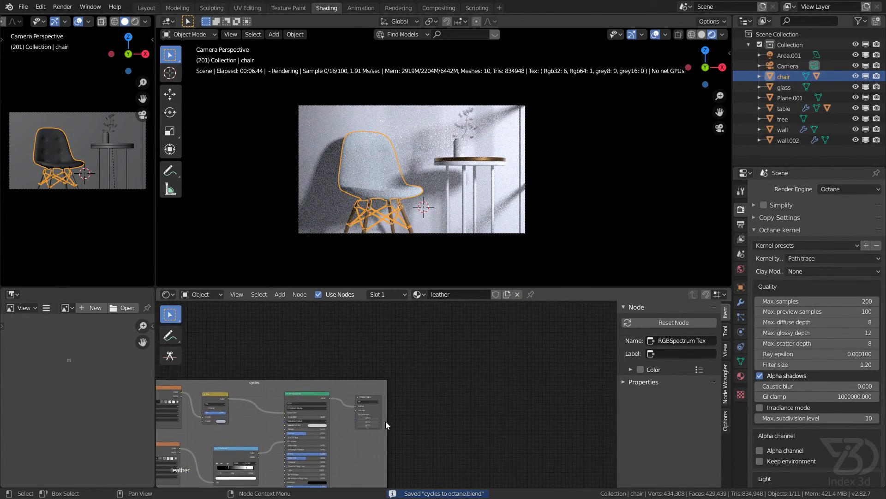
scroll(370, 398, up, 2)
Select the chair legs to view the wood material's Octane nodes, and select the chair seat again to compare its leather nodes
click(408, 222)
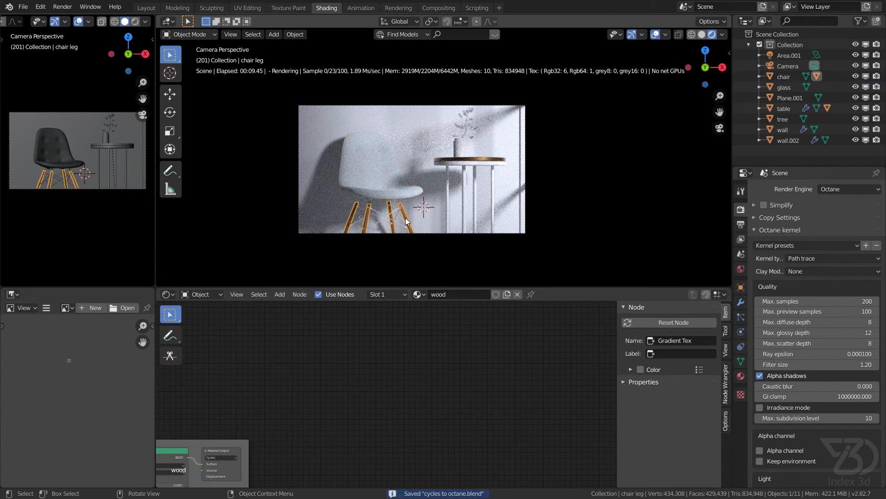
scroll(369, 411, up, 3)
scroll(412, 403, up, 3)
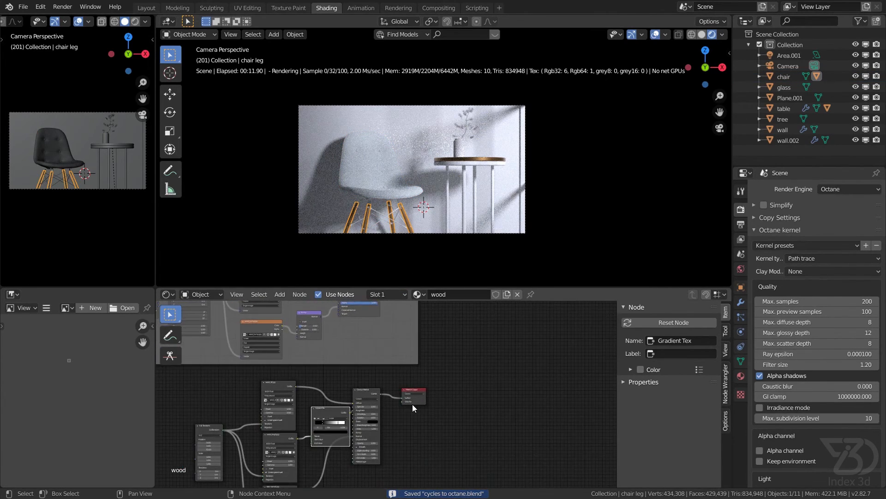
scroll(426, 418, down, 6)
middle_drag(426, 418, 462, 388)
scroll(318, 395, up, 5)
click(413, 184)
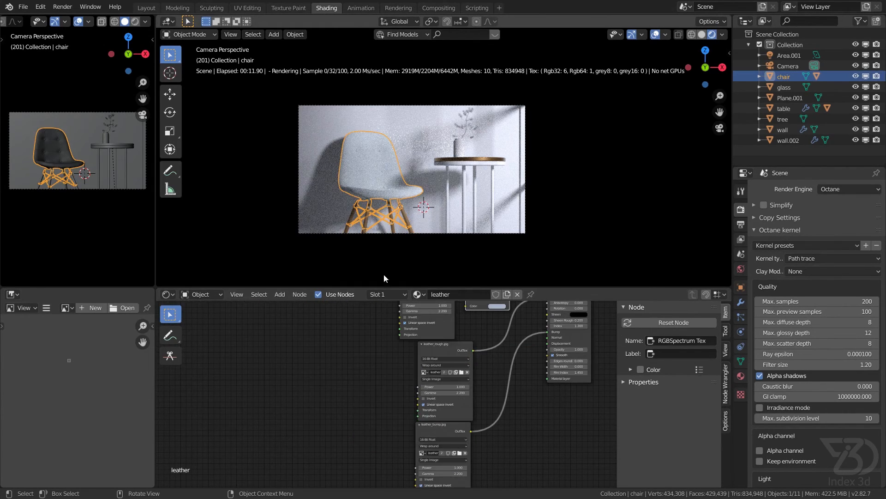
scroll(386, 369, down, 4)
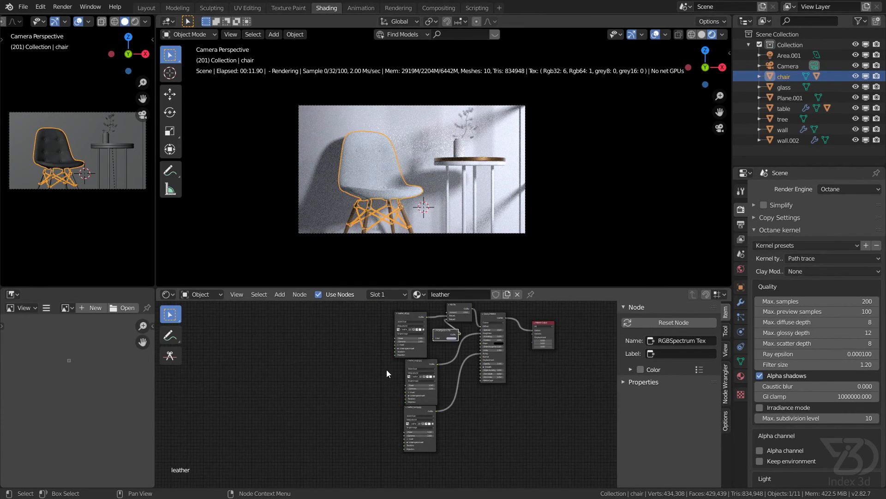
Select the chair legs and compare the wood material's Gradient Tex node with the ColorRamp and Bump nodes in the cycles frame
click(409, 220)
scroll(336, 391, up, 4)
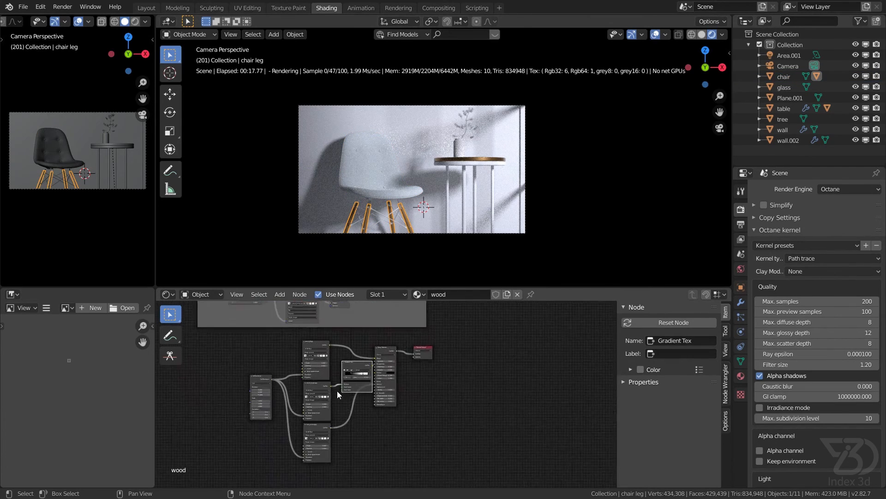
scroll(357, 376, up, 2)
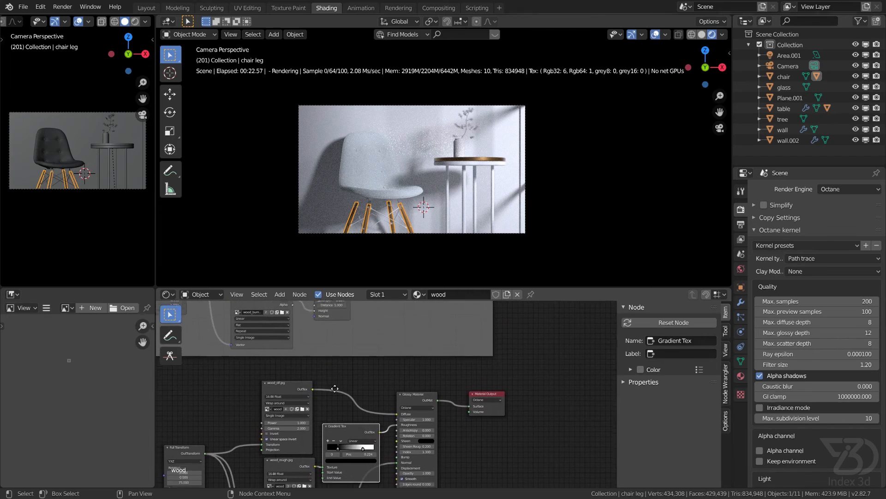
click(362, 333)
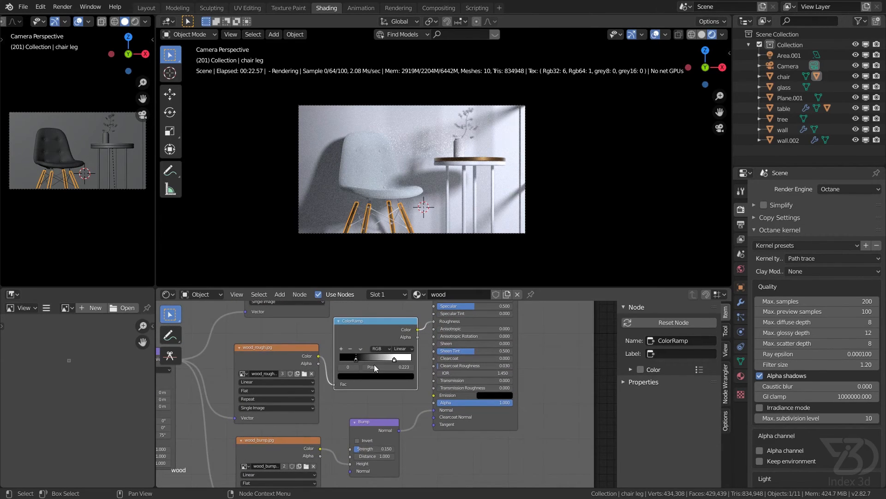
scroll(349, 329, up, 3)
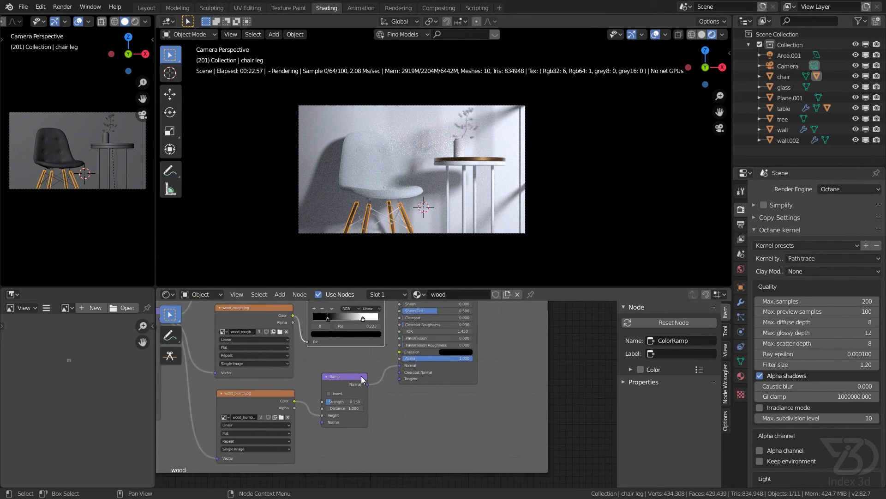
scroll(321, 405, up, 3)
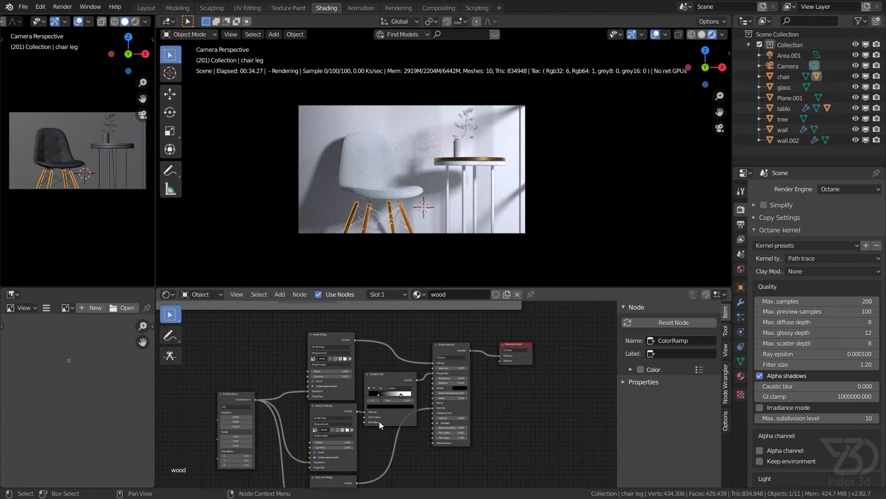
scroll(328, 357, up, 2)
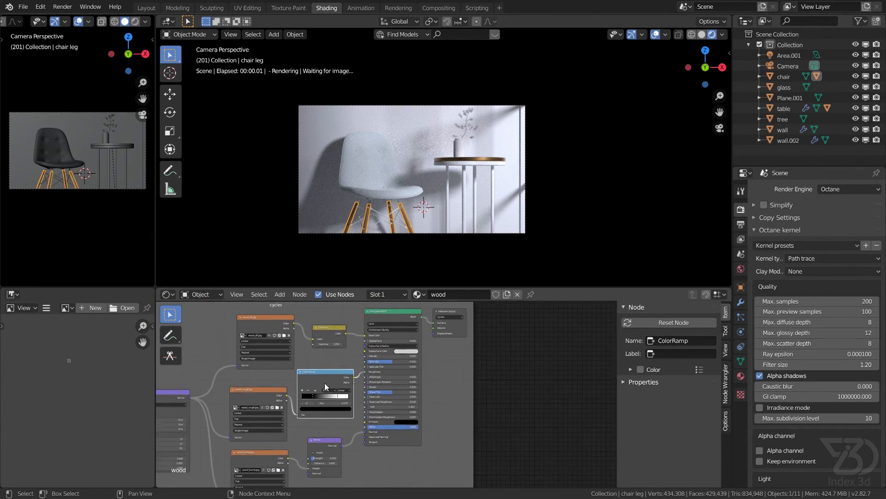
Examine the Gamma node between wood_dif.jpg and the Principled BSDF's Base Color in the wood material's cycles frame
scroll(324, 360, up, 4)
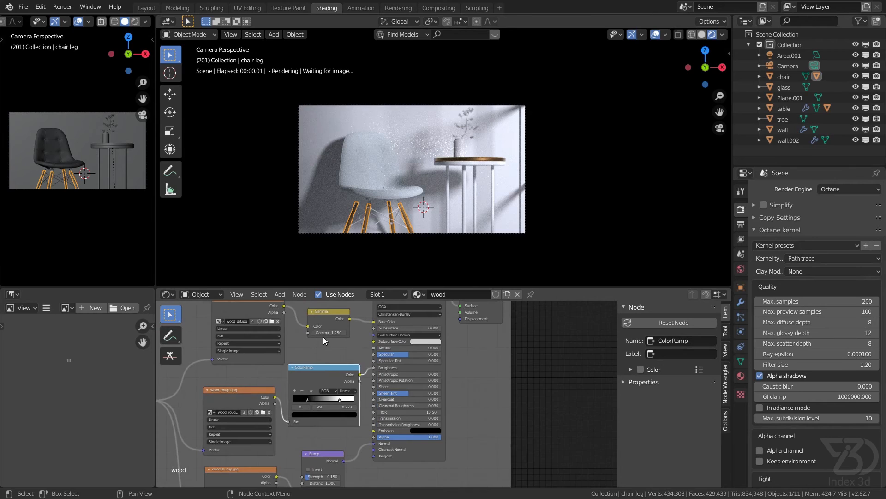
middle_drag(321, 303, 333, 363)
scroll(333, 361, up, 1)
drag(327, 353, 318, 339)
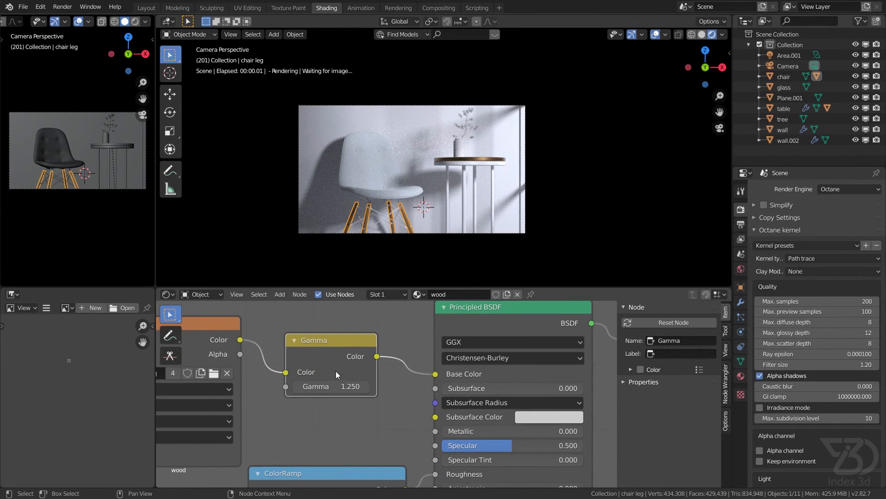
Raise the Gamma of the wood_dif.jpg Image Tex node to 3.3 and inspect the chair legs in the render
scroll(337, 369, down, 12)
middle_drag(391, 431, 378, 365)
middle_drag(379, 479, 353, 329)
scroll(307, 353, up, 4)
scroll(364, 360, up, 6)
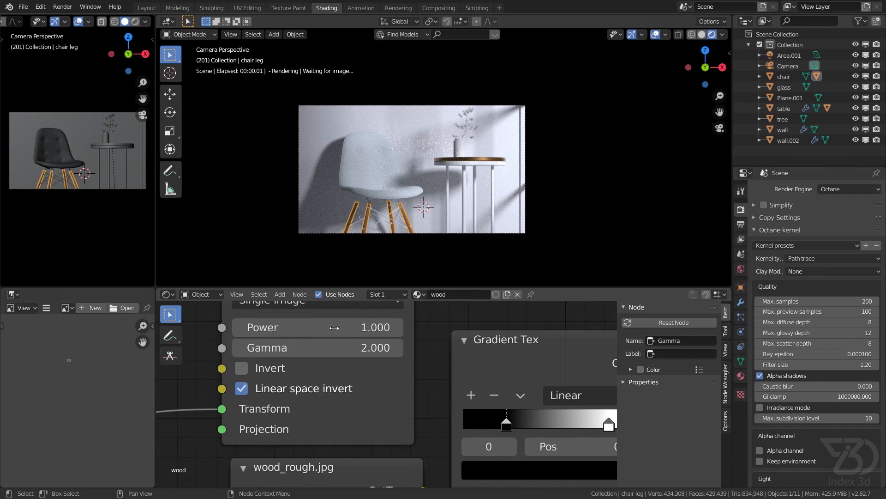
scroll(336, 328, down, 5)
drag(323, 318, 334, 323)
scroll(372, 419, up, 4)
drag(372, 406, 394, 406)
scroll(409, 222, up, 5)
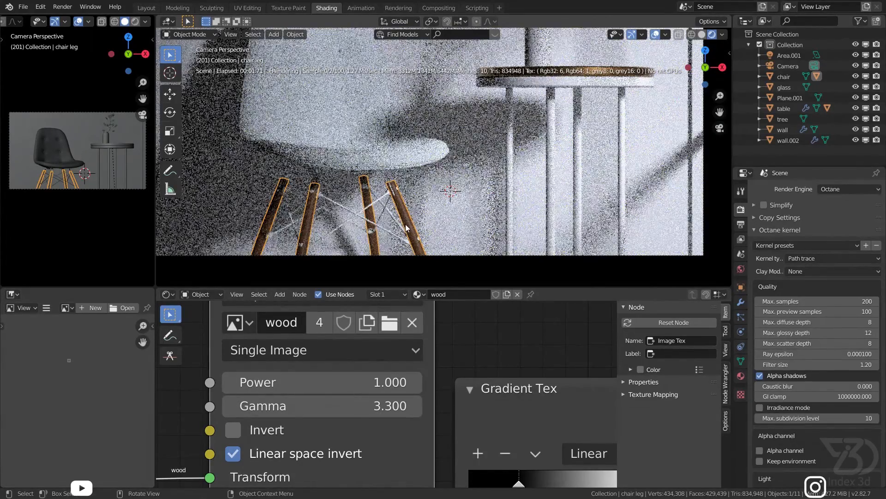
Try a Gamma of 1 on the wood_dif.jpg Image Tex node, and set it to 2 after comparing the legs
click(383, 404)
text(1)
key(Return)
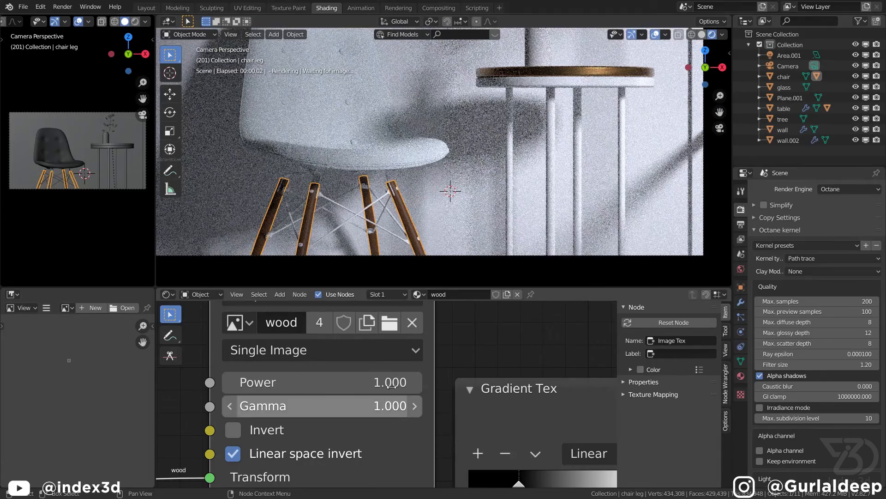
click(392, 401)
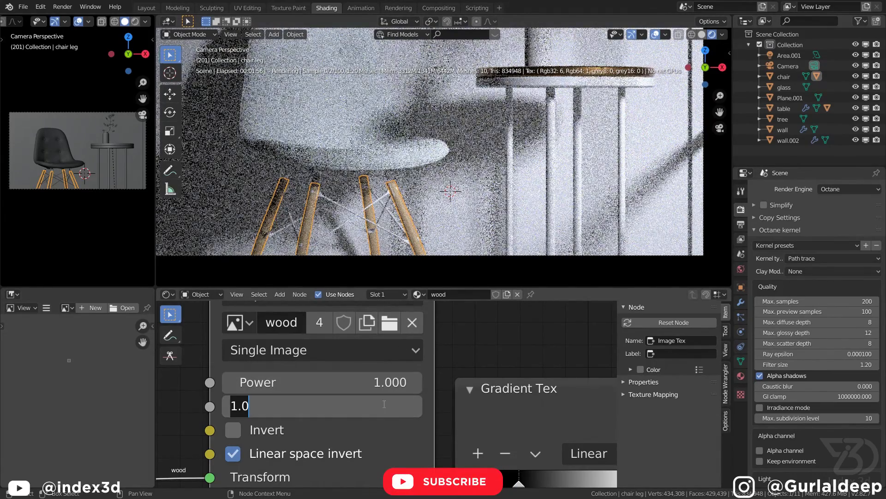
text(2)
key(Return)
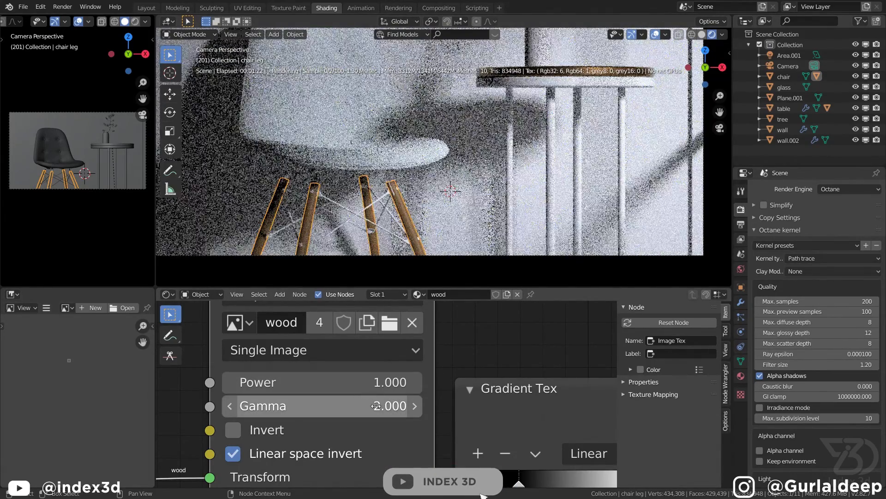
Examine the Full Transform node feeding the wood textures and look for its counterpart in the cycles frame
scroll(383, 416, down, 6)
click(340, 365)
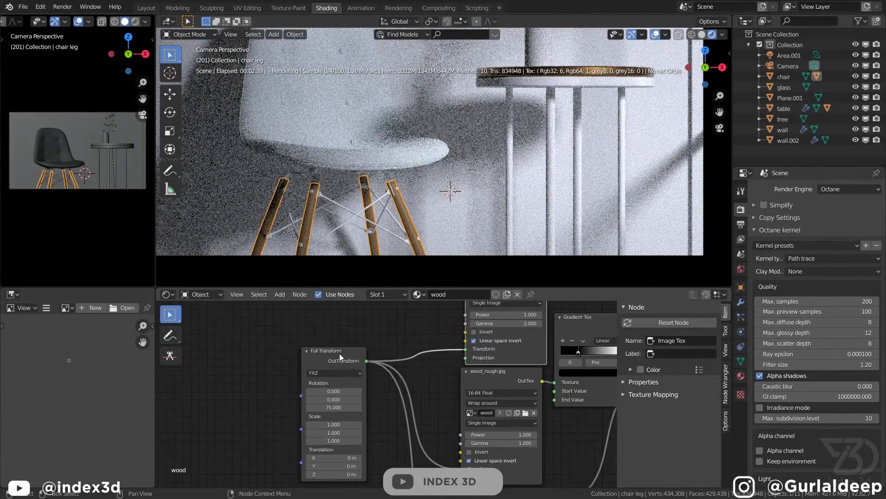
scroll(339, 354, up, 3)
scroll(375, 332, down, 6)
middle_drag(375, 332, 368, 411)
scroll(368, 411, down, 6)
middle_drag(341, 308, 365, 402)
scroll(347, 369, up, 10)
scroll(329, 354, up, 4)
drag(334, 351, 346, 346)
drag(237, 361, 247, 355)
scroll(338, 406, down, 4)
Compare the wood material's Octane image textures and their Transform links with the matching nodes in the cycles frame
middle_drag(396, 482, 361, 344)
scroll(361, 418, up, 7)
drag(328, 393, 323, 353)
scroll(279, 353, down, 5)
middle_drag(279, 353, 328, 417)
scroll(315, 383, down, 2)
middle_drag(315, 384, 338, 475)
drag(291, 364, 296, 368)
scroll(374, 402, down, 4)
middle_drag(418, 464, 324, 343)
scroll(324, 392, up, 6)
middle_drag(324, 392, 314, 349)
scroll(314, 345, up, 3)
click(315, 334)
drag(317, 334, 294, 356)
scroll(329, 370, down, 4)
middle_drag(329, 370, 337, 440)
scroll(348, 358, up, 4)
drag(350, 344, 340, 336)
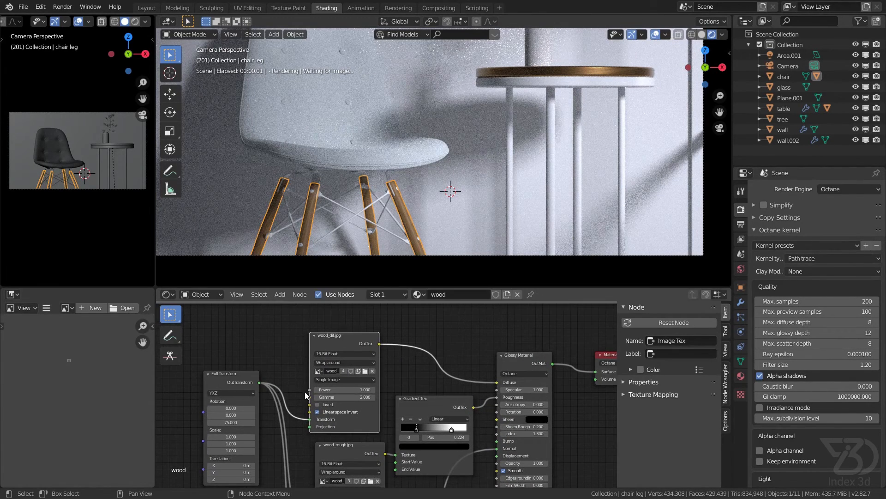
scroll(304, 392, down, 3)
middle_drag(303, 434, 357, 417)
scroll(358, 417, up, 5)
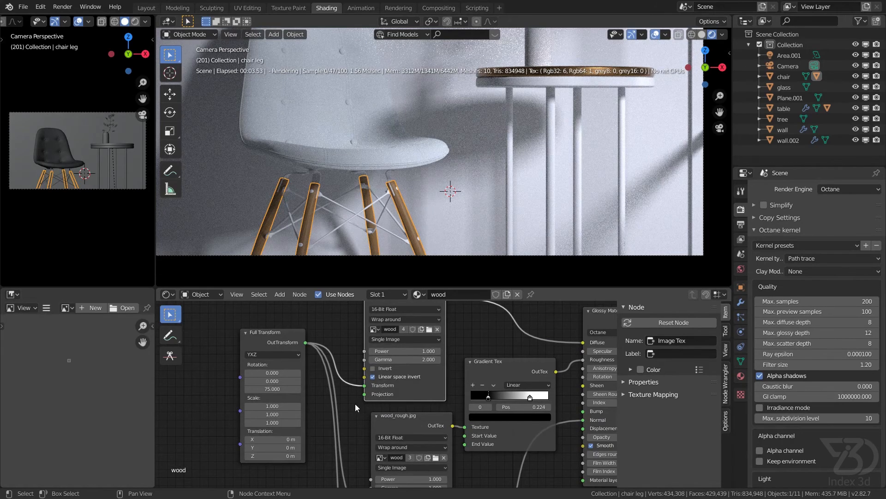
Move the Full Transform node aside and add a Box Projection node below it
drag(280, 366, 259, 362)
key(shift+a)
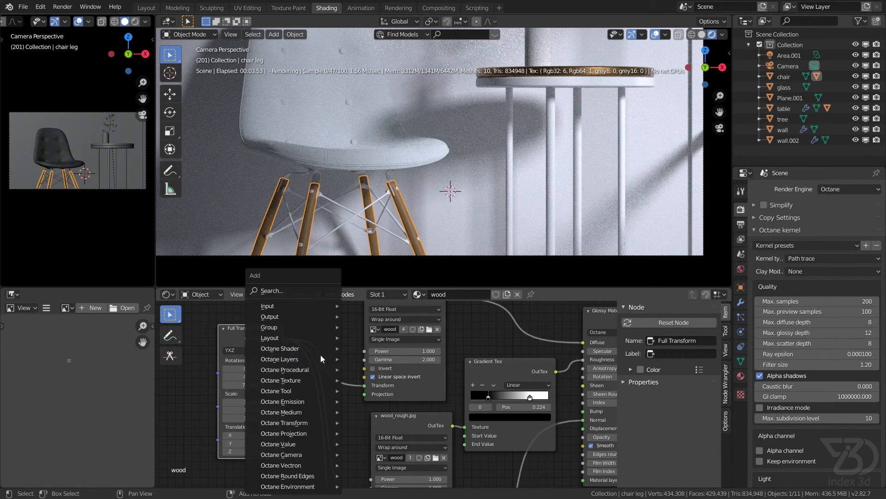
click(293, 292)
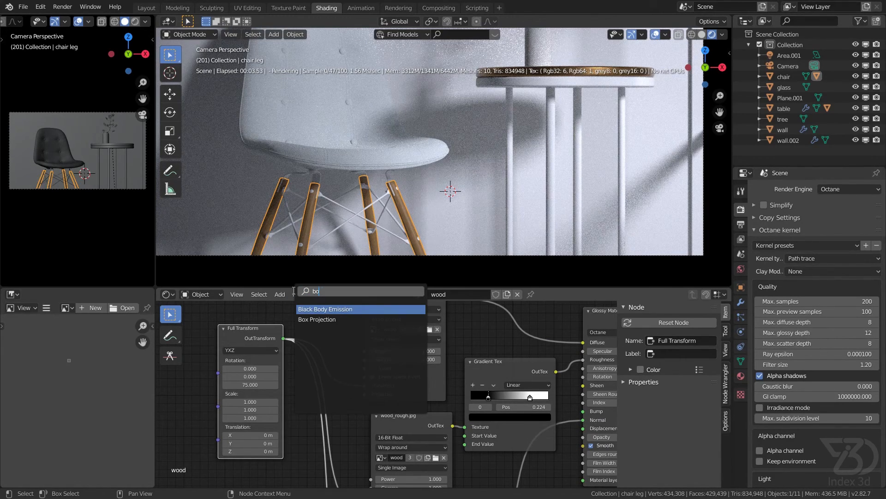
text(box)
key(Return)
click(349, 433)
drag(349, 433, 323, 418)
scroll(334, 418, down, 3)
middle_drag(333, 419, 315, 360)
drag(324, 364, 265, 435)
Reconnect Full Transform directly to the lowest image texture's Transform input and unlink the Box Projection node's Box Transformation input
scroll(297, 404, down, 2)
middle_drag(292, 351, 280, 358)
scroll(281, 359, down, 1)
middle_drag(318, 476, 303, 423)
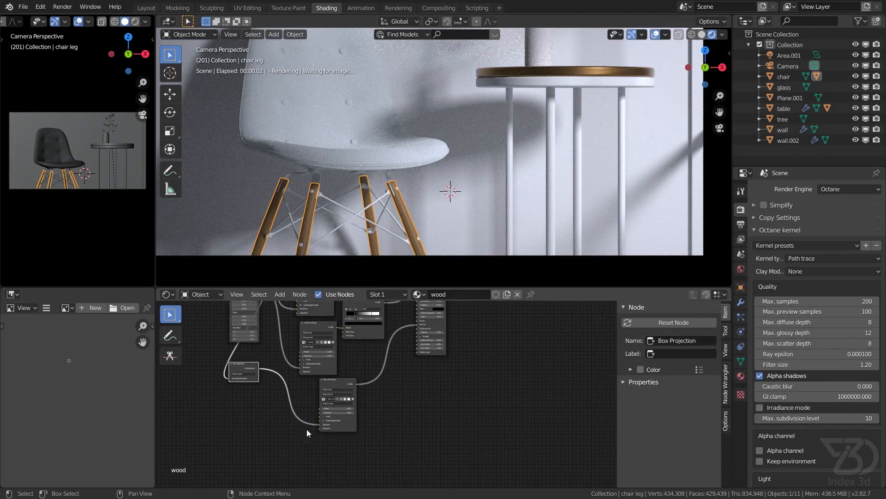
drag(320, 425, 284, 378)
middle_drag(283, 378, 281, 421)
drag(256, 330, 317, 467)
click(253, 418)
scroll(259, 402, up, 2)
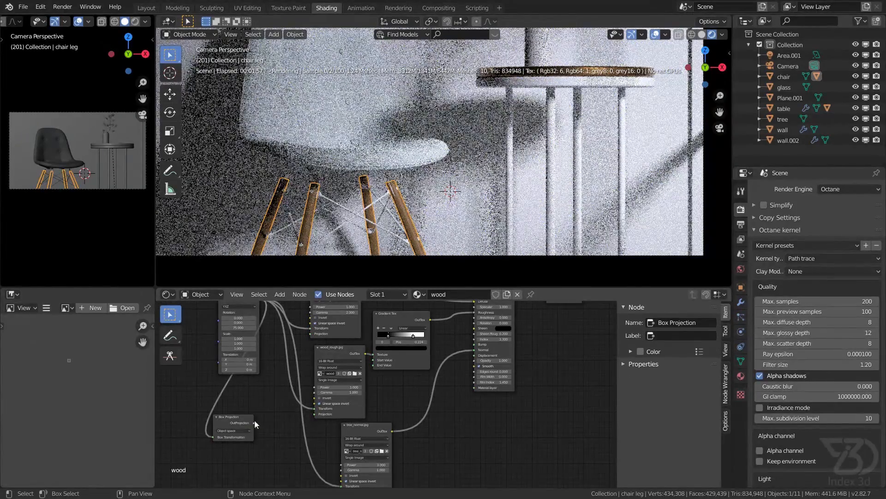
drag(212, 436, 235, 423)
Link the Box Projection node's output to the wood_dif.jpg Projection input as a demonstration, and delete the node
scroll(232, 418, up, 3)
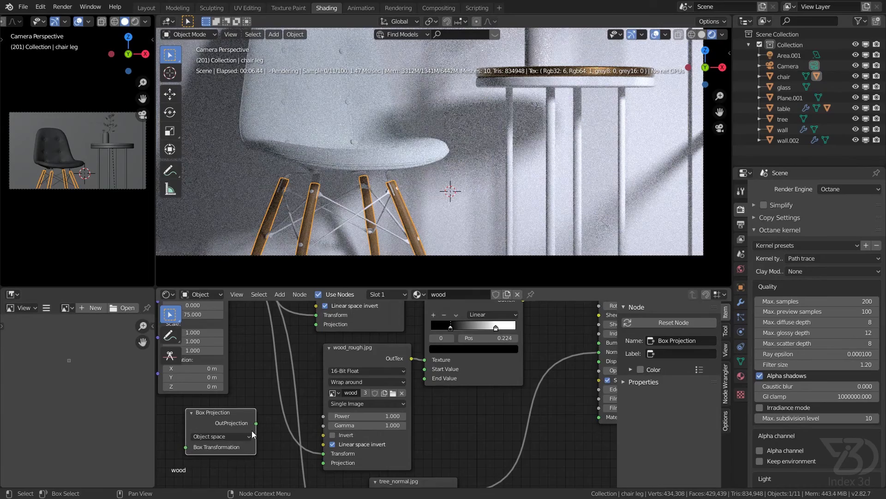
drag(314, 325, 314, 325)
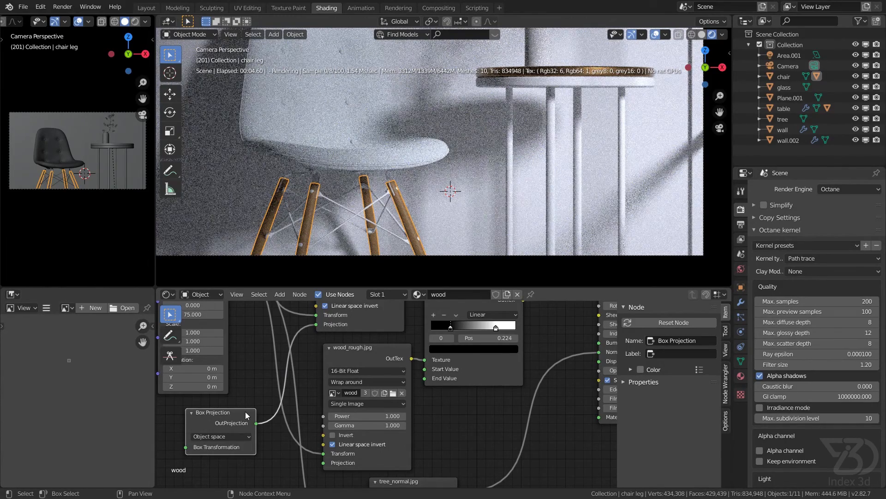
key(x)
Save the file with the wood material's Octane node tree in view
scroll(296, 383, down, 2)
middle_drag(296, 383, 289, 437)
key(ctrl+s)
middle_drag(442, 405, 409, 403)
scroll(409, 401, down, 2)
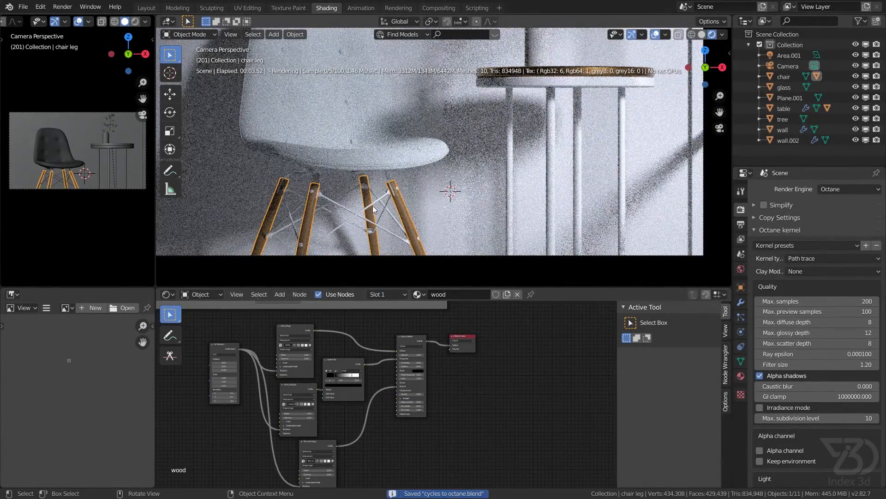
Select the chair with its metal bracing and switch its material slot to steel to view the cycles frame
scroll(371, 208, up, 3)
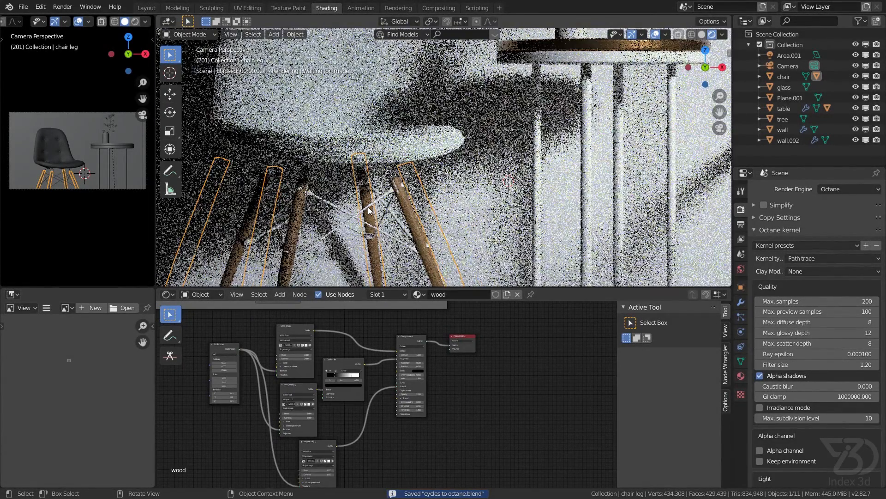
click(380, 205)
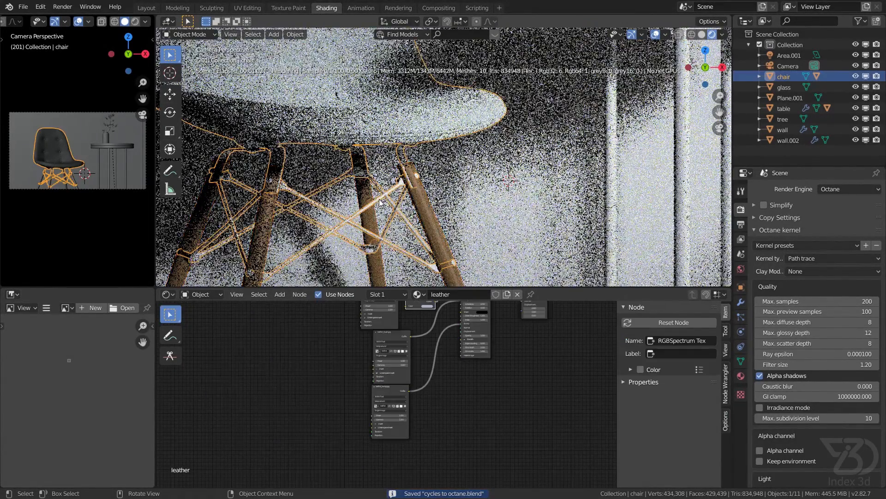
scroll(348, 371, down, 6)
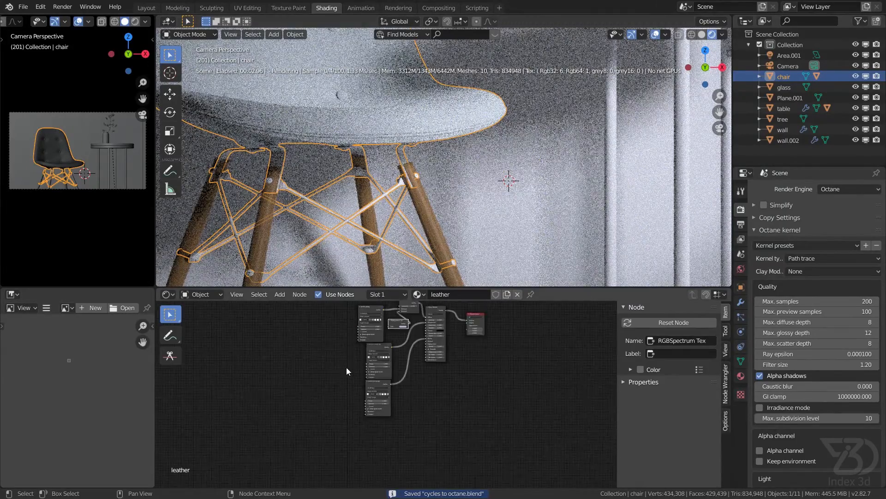
middle_drag(326, 380, 277, 418)
click(383, 294)
click(350, 326)
middle_drag(374, 351, 404, 449)
scroll(378, 388, up, 9)
middle_drag(349, 375, 372, 372)
Check the chair's bracing in the reference render image, return to Blender, and save the file
key(alt+Tab)
key(Tab)
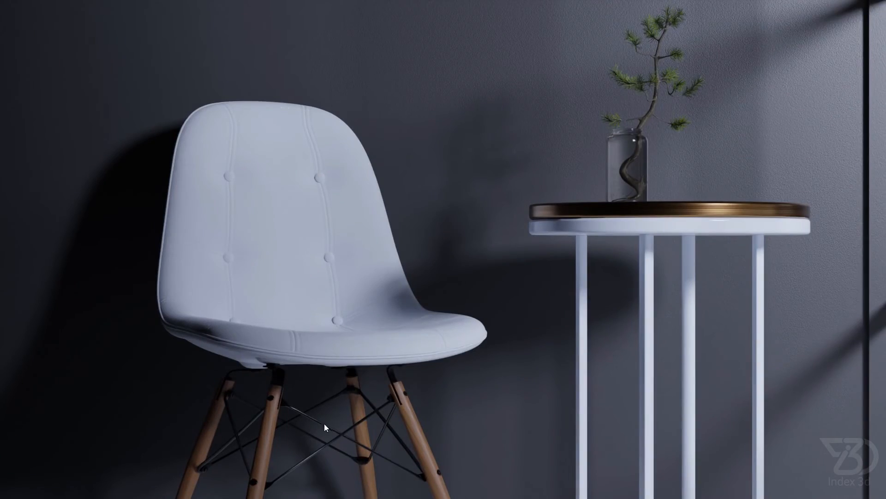
key(alt+Tab)
scroll(367, 397, down, 3)
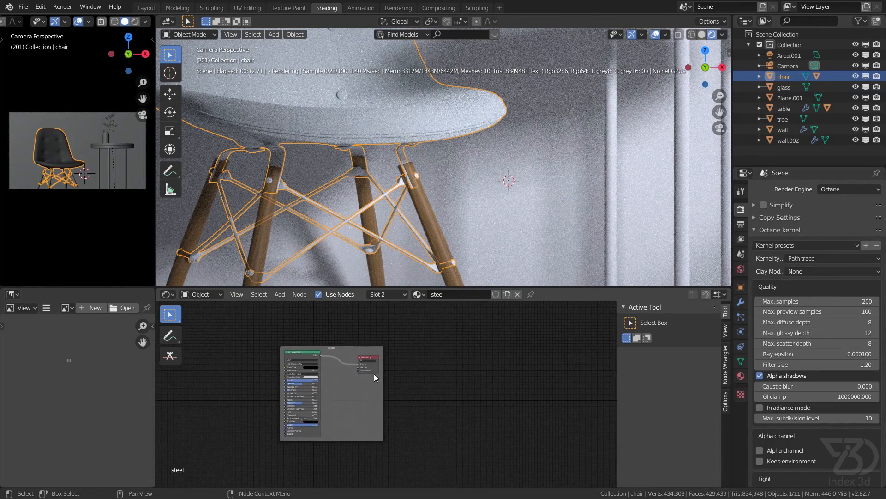
scroll(382, 372, up, 2)
key(ctrl+s)
Select the chair legs and copy the Glossy Material and Material Output nodes from the wood material
click(423, 228)
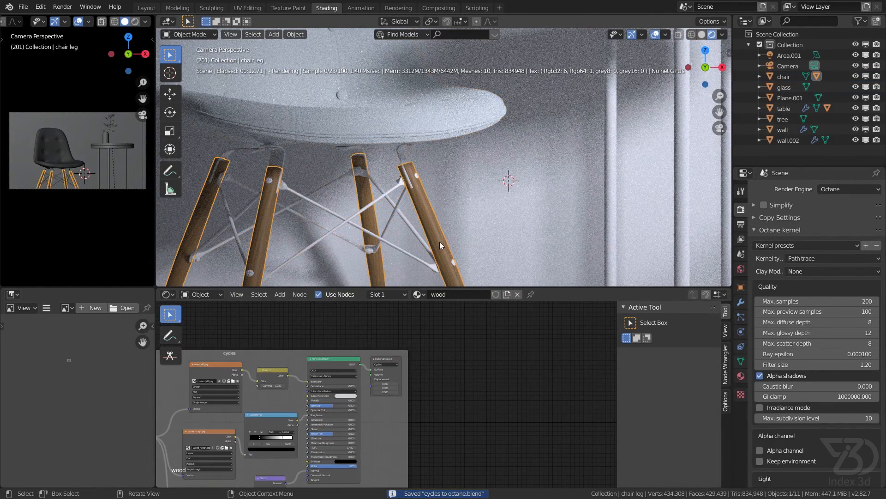
middle_drag(373, 377, 429, 340)
scroll(428, 340, up, 3)
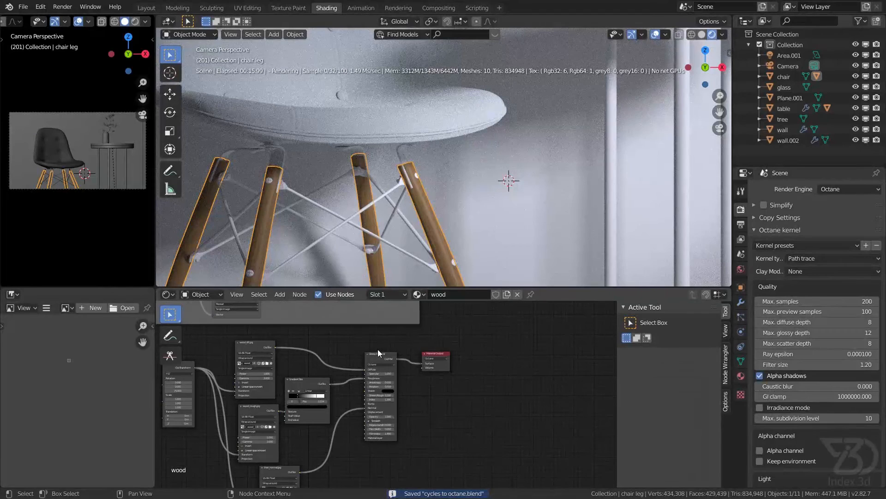
Paste the Glossy Material and Material Output nodes into the chair's steel material below the cycles frame, and save the file
click(384, 193)
key(Home)
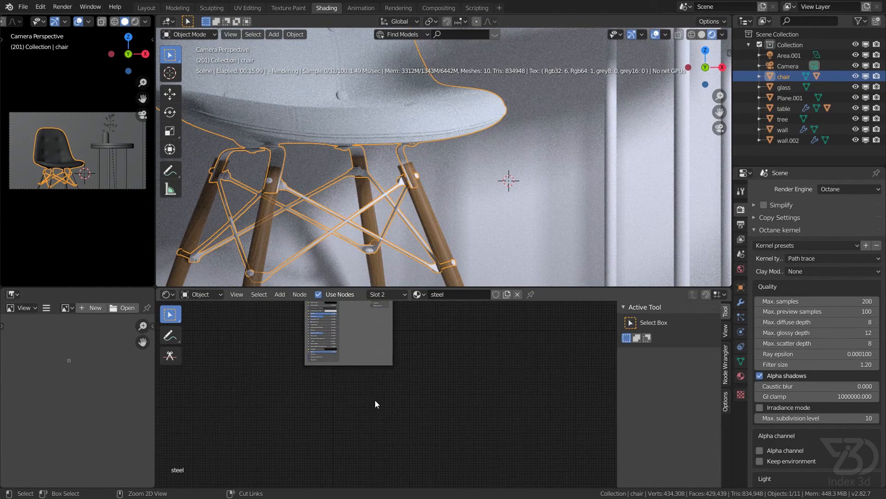
key(ctrl+v)
drag(366, 402, 435, 459)
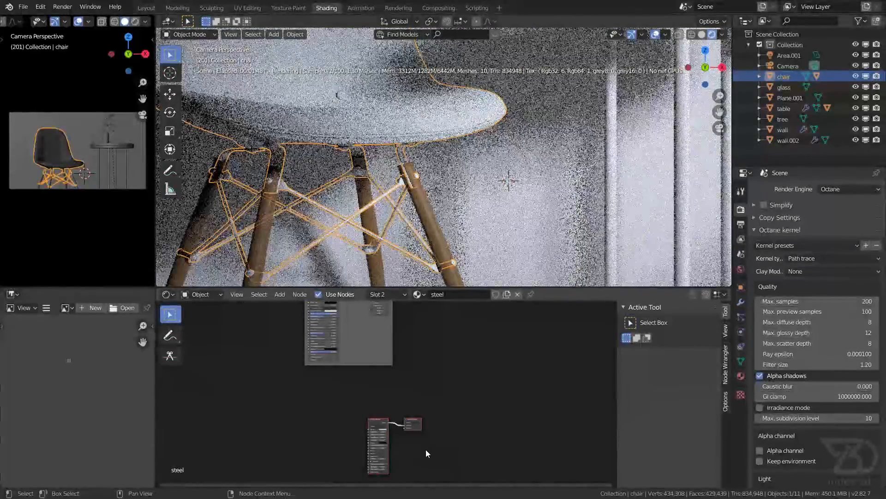
key(g)
click(396, 409)
key(ctrl+s)
Replace the steel material's Glossy Material node with a Metal Material node placed beside the Material Output
scroll(383, 378, up, 3)
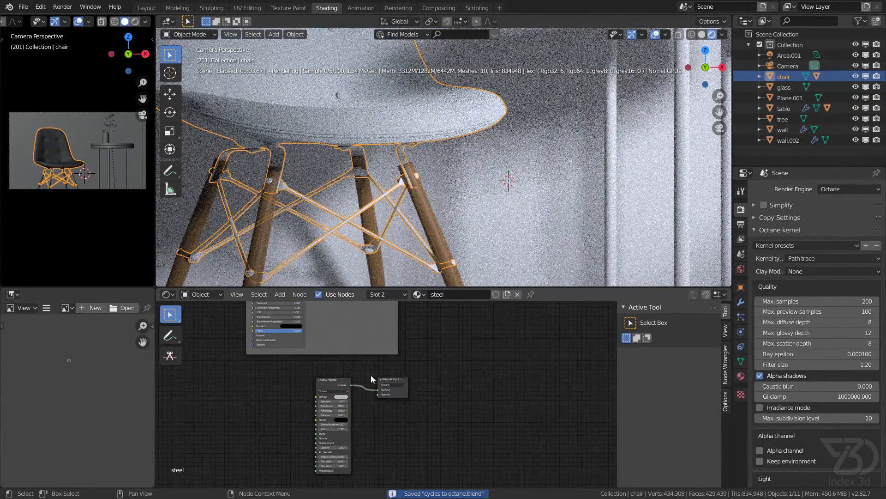
scroll(363, 405, up, 2)
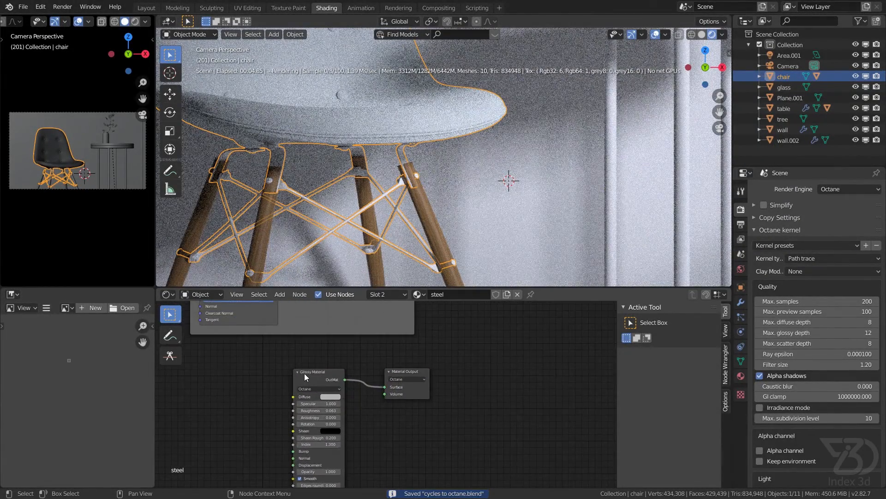
click(307, 372)
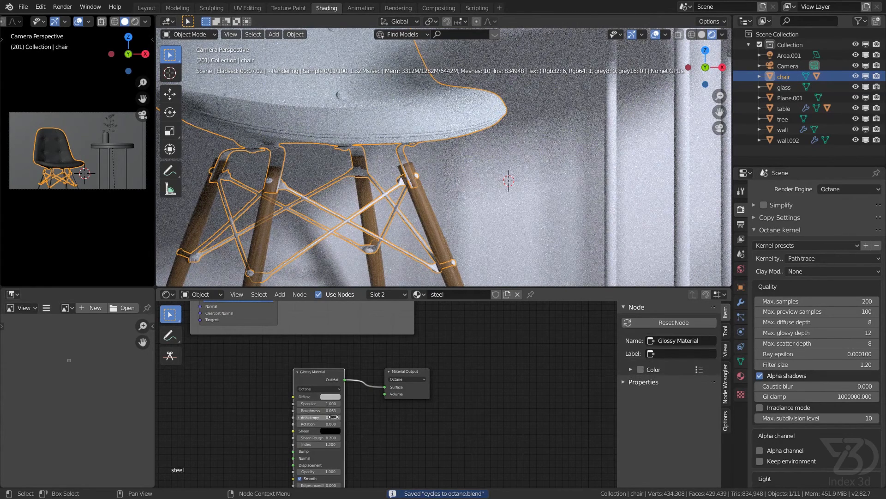
key(x)
key(shift+a)
click(289, 291)
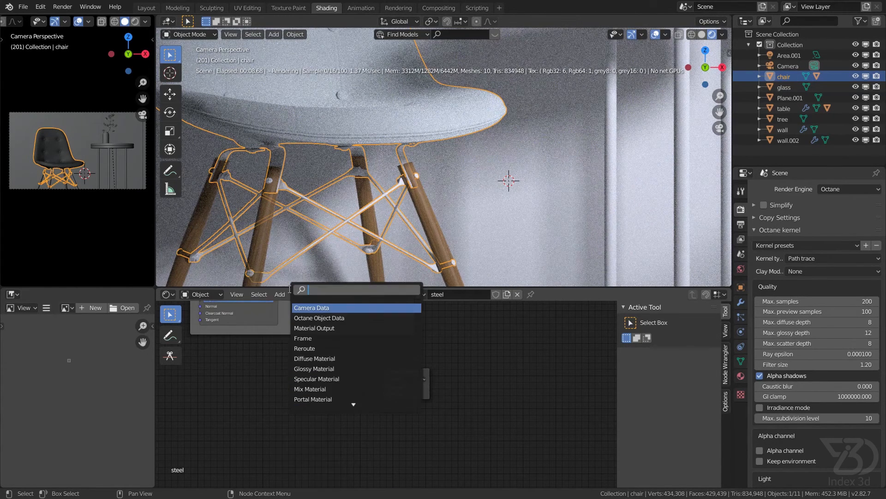
text(meta)
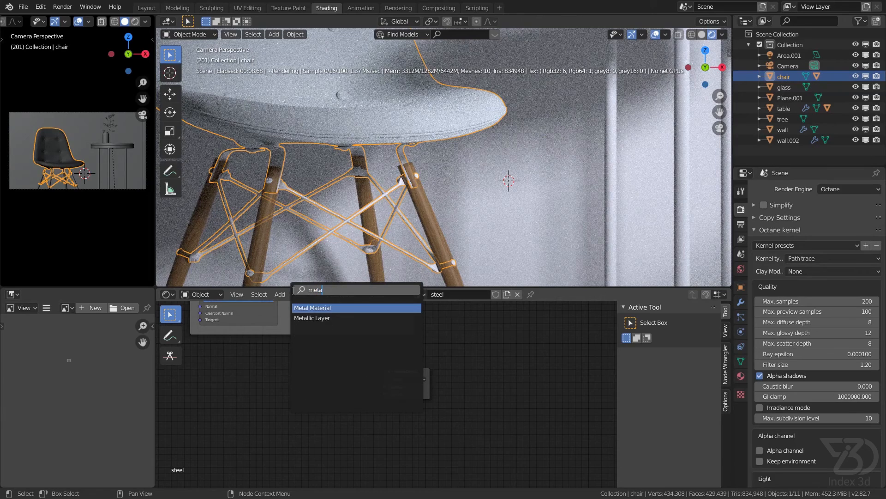
click(320, 308)
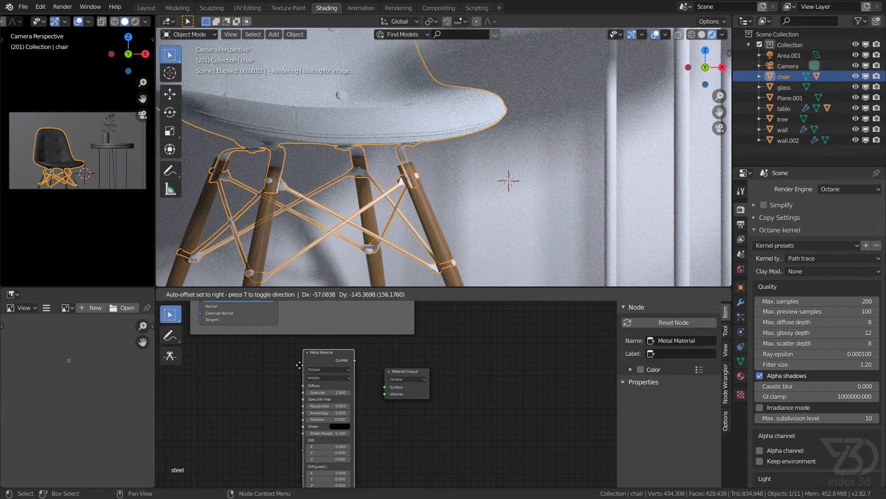
click(329, 382)
Examine the Principled BSDF settings in the steel material's cycles frame against the Metal Material node
scroll(364, 384, down, 4)
middle_drag(364, 384, 359, 433)
scroll(323, 392, up, 2)
middle_drag(308, 388, 343, 486)
drag(288, 351, 325, 352)
scroll(351, 356, down, 3)
middle_drag(435, 423, 372, 337)
middle_drag(397, 426, 385, 409)
scroll(309, 388, up, 1)
middle_drag(329, 413, 338, 441)
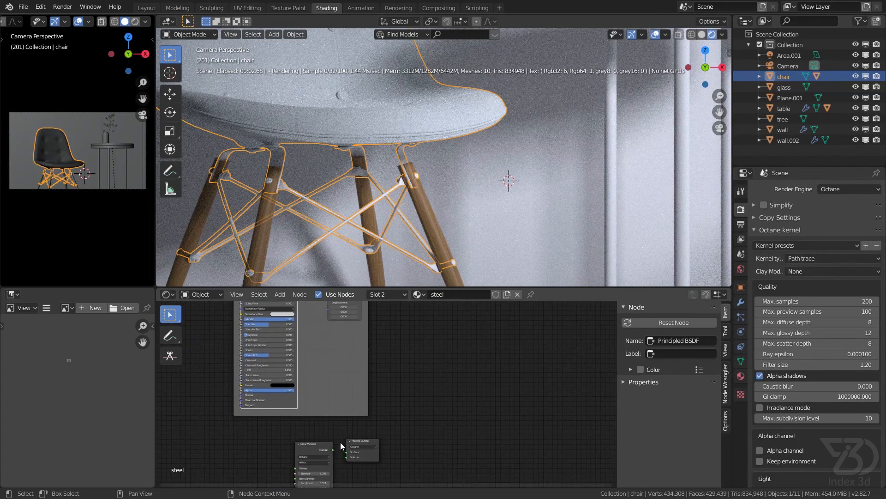
middle_drag(439, 340, 404, 427)
Add a Universal Material node beside the cycles frame to compare its inputs, and delete it
key(shift+a)
click(382, 292)
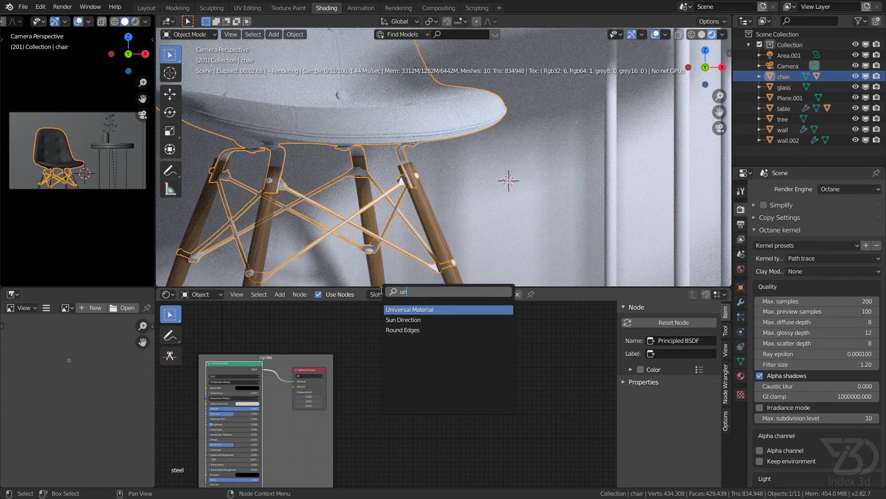
click(411, 313)
click(397, 349)
scroll(396, 350, down, 4)
middle_drag(385, 367, 382, 323)
middle_drag(423, 410, 414, 462)
scroll(404, 358, up, 4)
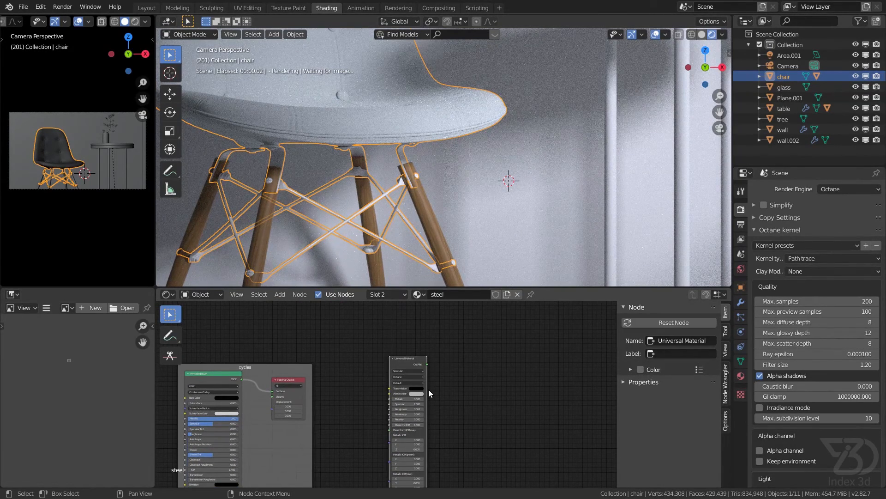
key(x)
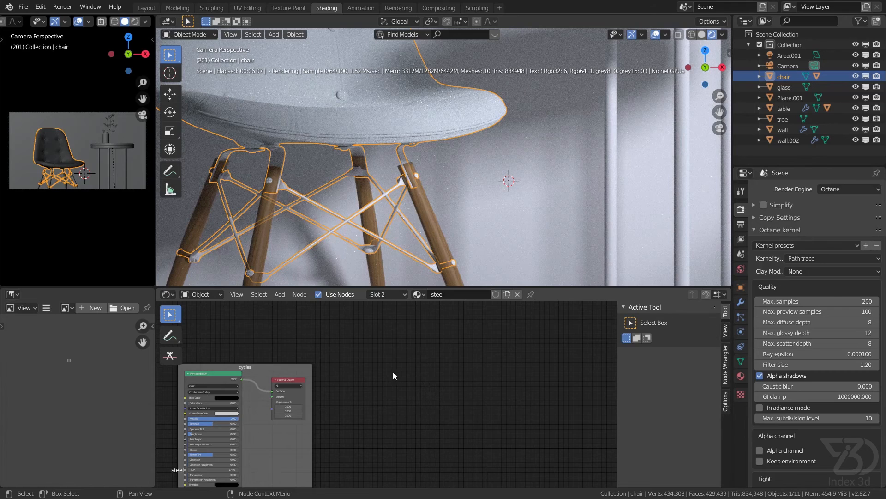
Save the file
scroll(400, 380, down, 4)
middle_drag(401, 411, 413, 357)
key(ctrl+s)
Set the steel material's Material Output target to All and connect the Metal Material's OutMat to its Surface input
middle_drag(347, 457, 369, 387)
scroll(366, 386, up, 8)
click(377, 369)
click(354, 376)
scroll(326, 374, up, 1)
drag(358, 380, 352, 379)
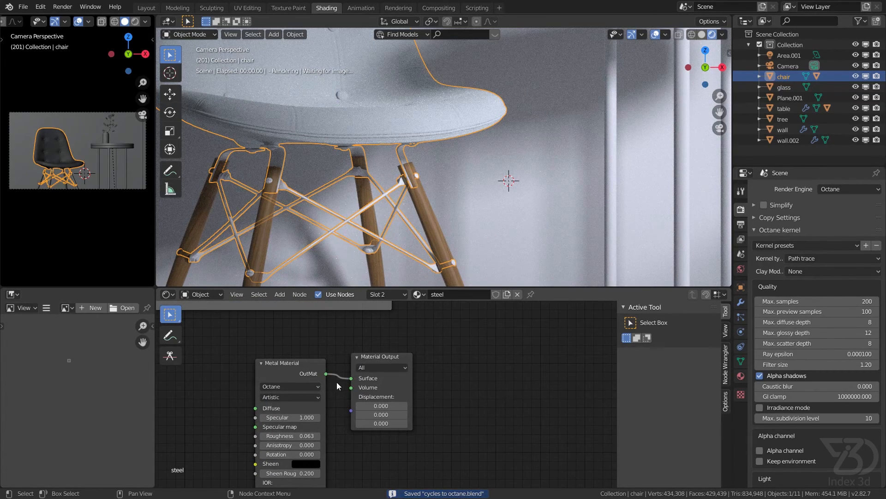
Add an RGBSpectrum Tex node and connect its OutTex to the Metal Material's Specular input
key(ctrl+s)
middle_drag(340, 408, 433, 398)
scroll(371, 361, down, 2)
scroll(318, 371, up, 8)
scroll(309, 367, down, 3)
key(shift+a)
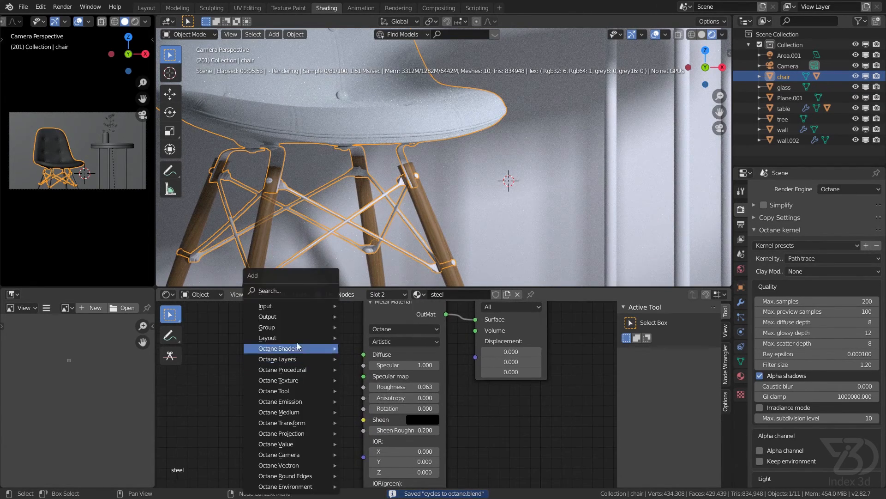
click(291, 291)
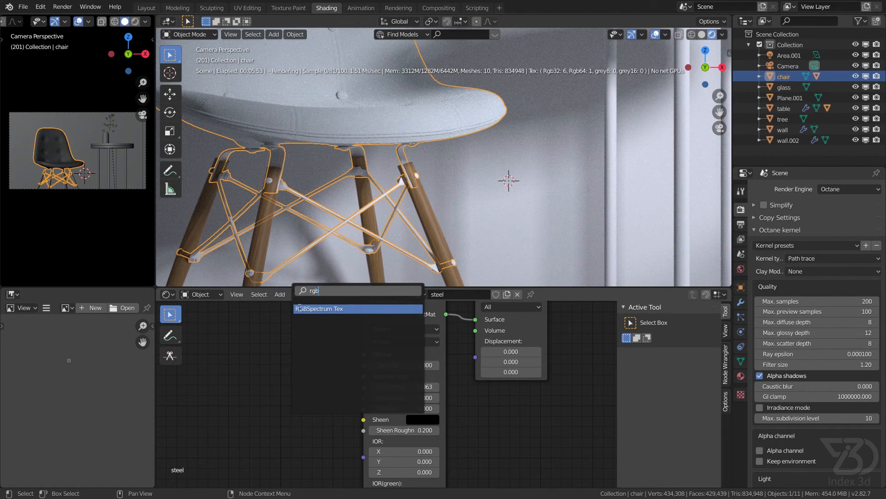
click(312, 312)
click(281, 348)
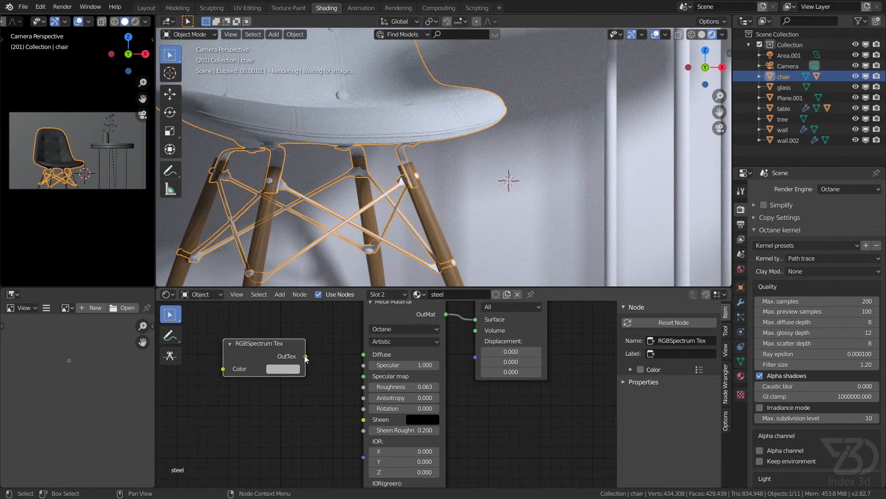
drag(361, 360, 365, 364)
Darken the RGBSpectrum Tex node's color to near black
scroll(332, 364, up, 3)
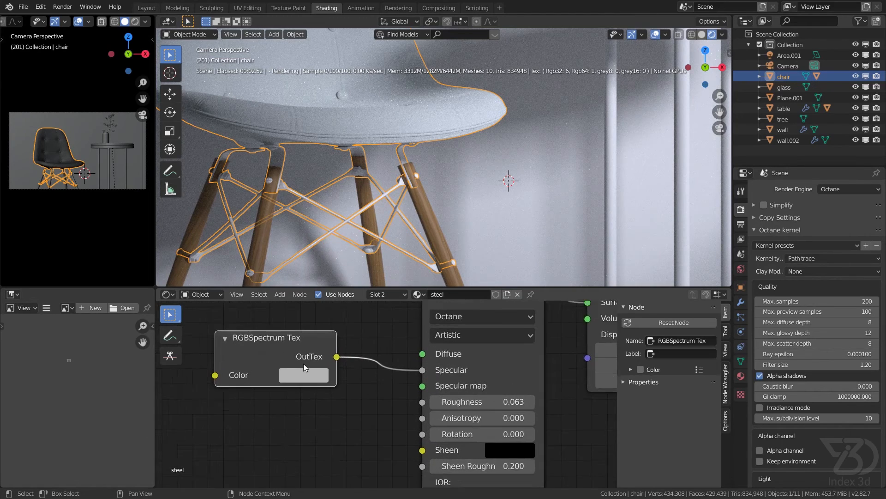
click(330, 378)
click(420, 238)
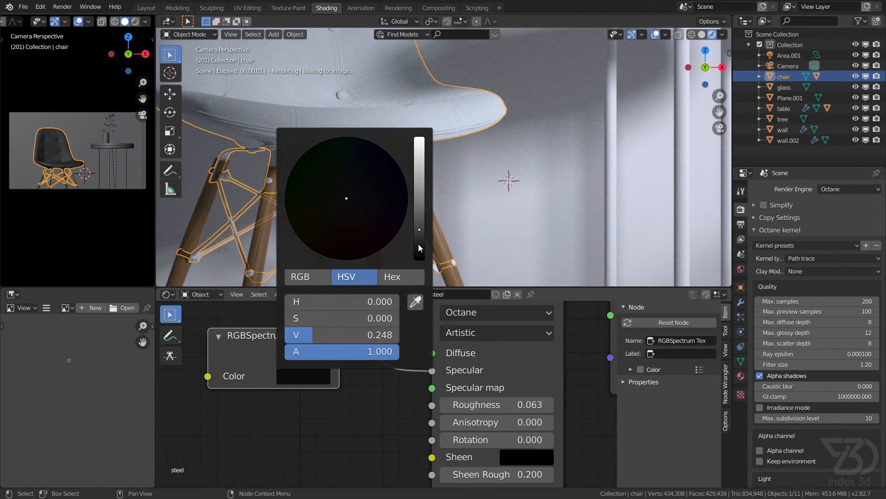
click(418, 243)
Try moving the RGBSpectrum Tex link from Specular to the Metal Material's Specular map input
drag(432, 371, 437, 389)
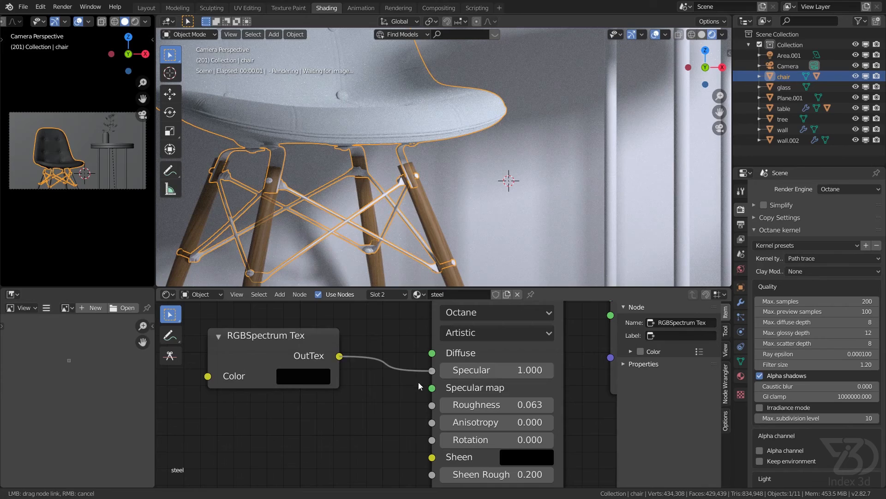
scroll(509, 378, down, 4)
middle_drag(600, 362, 442, 372)
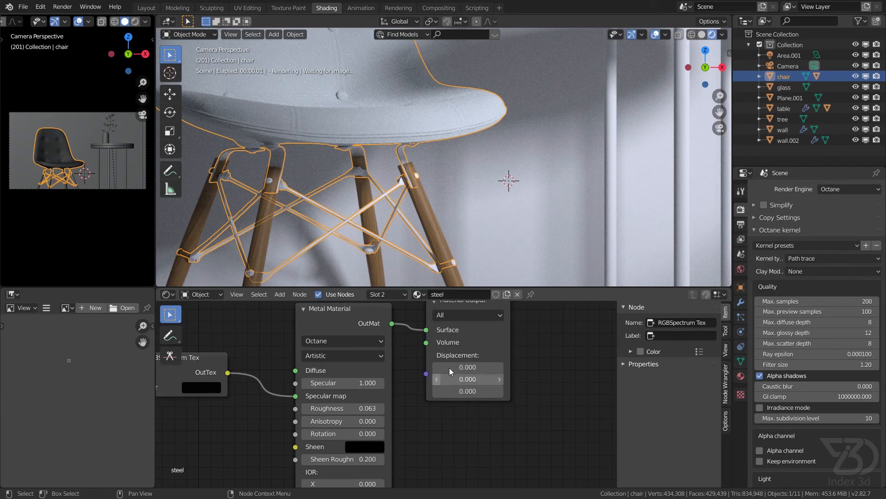
middle_drag(467, 328, 442, 394)
click(442, 367)
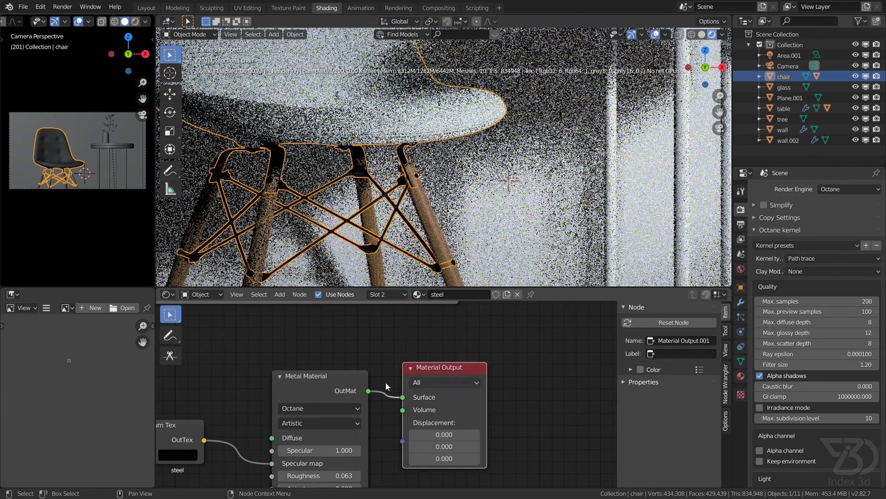
Reconnect RGBSpectrum Tex to the Metal Material's Specular input and set its color value to 0.292
middle_drag(232, 453, 362, 408)
scroll(369, 406, up, 4)
drag(413, 422, 414, 405)
scroll(372, 400, up, 2)
scroll(365, 400, up, 1)
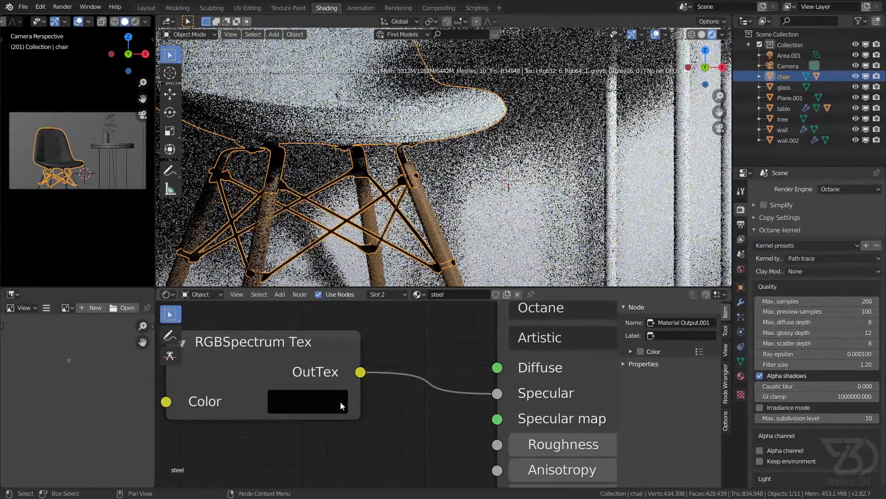
click(342, 402)
drag(472, 201, 483, 177)
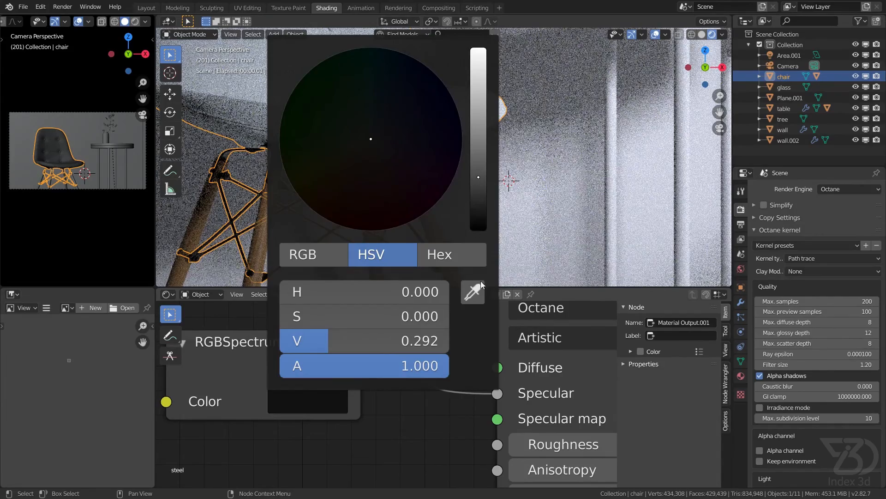
Set the Metal Material's roughness to 0.1
scroll(381, 243, up, 4)
scroll(381, 247, up, 3)
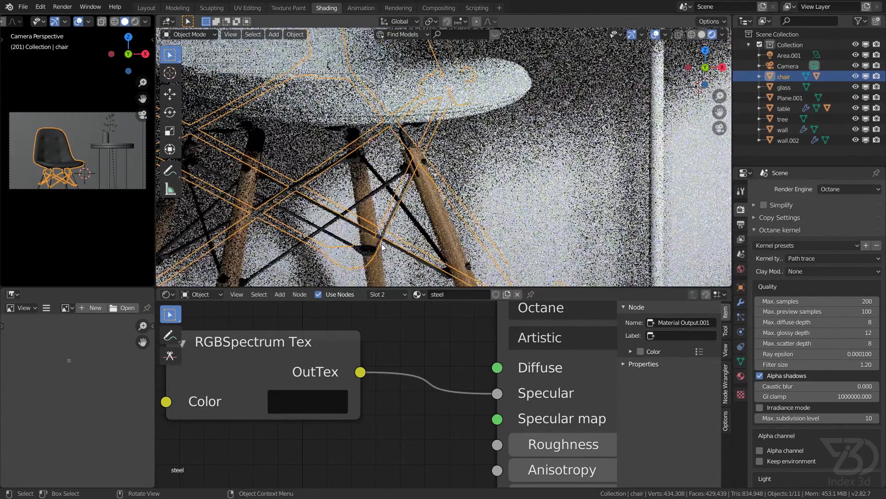
scroll(403, 337, down, 2)
middle_drag(447, 423, 310, 380)
scroll(424, 385, up, 1)
click(425, 385)
text(.)
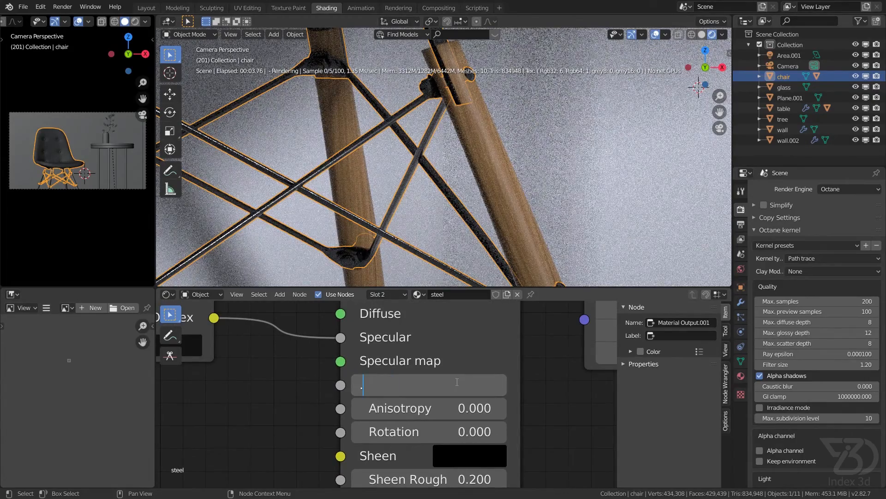
text(1)
key(Return)
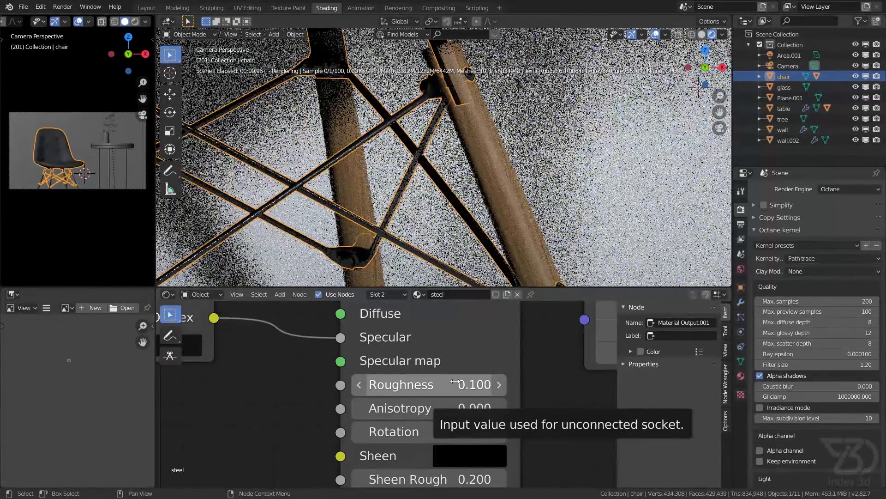
Select the chair legs and examine their wood material's Octane nodes and rendered look beside the steel
scroll(372, 393, down, 2)
scroll(383, 210, down, 2)
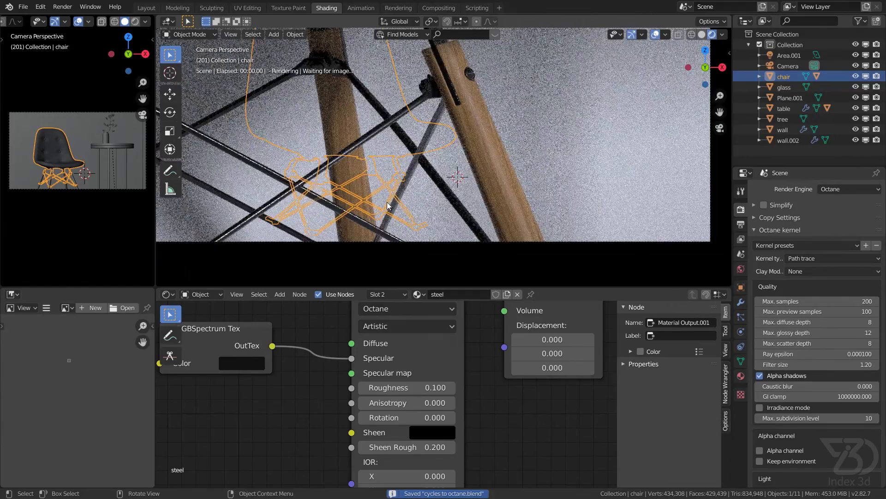
scroll(388, 202, down, 1)
click(387, 202)
click(408, 199)
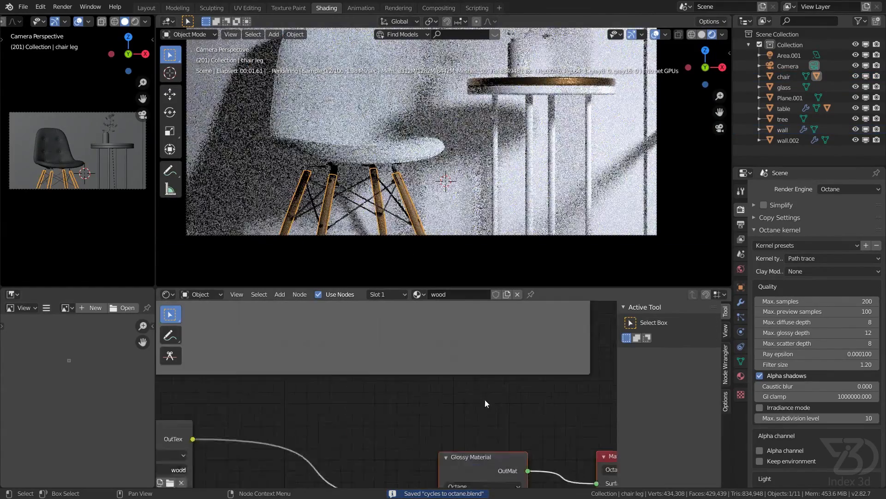
scroll(484, 399, down, 3)
middle_drag(574, 480, 534, 411)
scroll(533, 412, up, 3)
click(570, 403)
scroll(508, 416, down, 2)
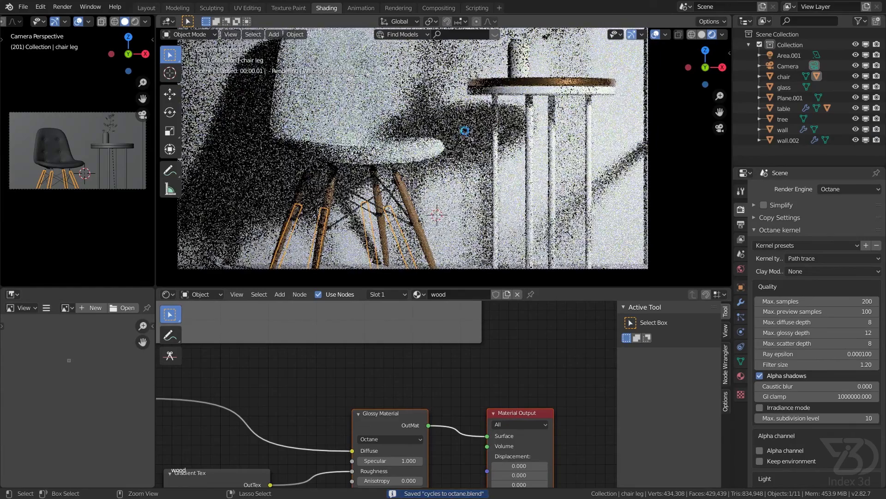
Select the glass object and add a Material Output node below its Cycles frame, with the target set to All
click(783, 87)
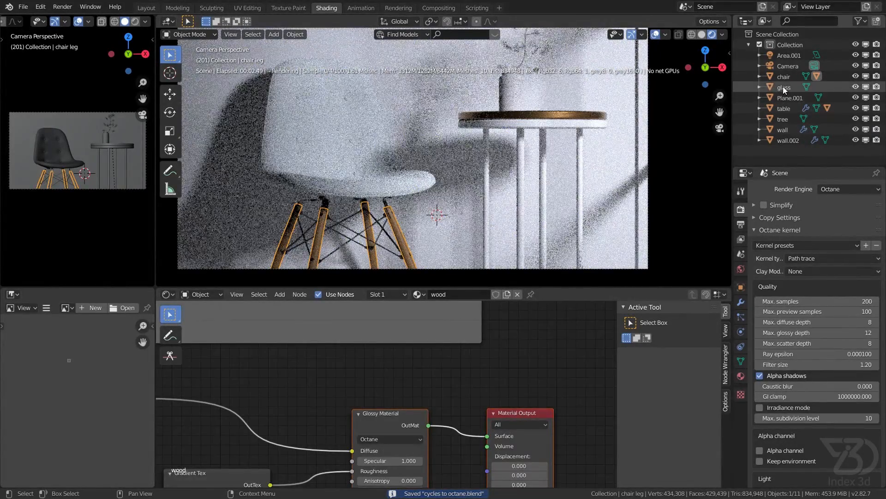
scroll(403, 379, up, 4)
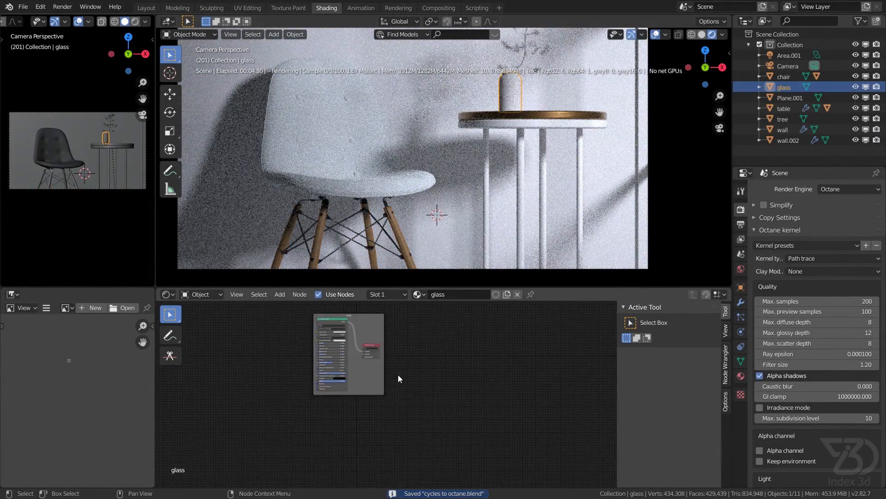
middle_drag(340, 381, 474, 386)
scroll(494, 428, up, 2)
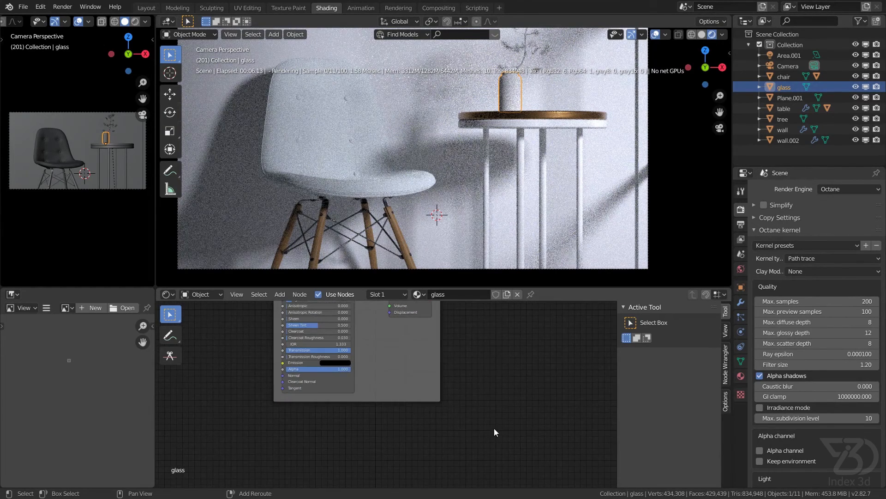
key(shift+a)
click(453, 292)
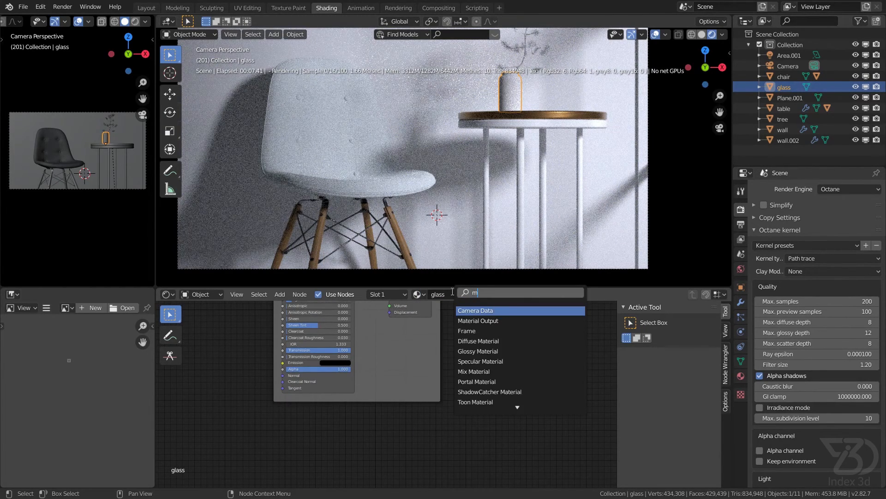
click(489, 310)
click(432, 442)
key(shift+a)
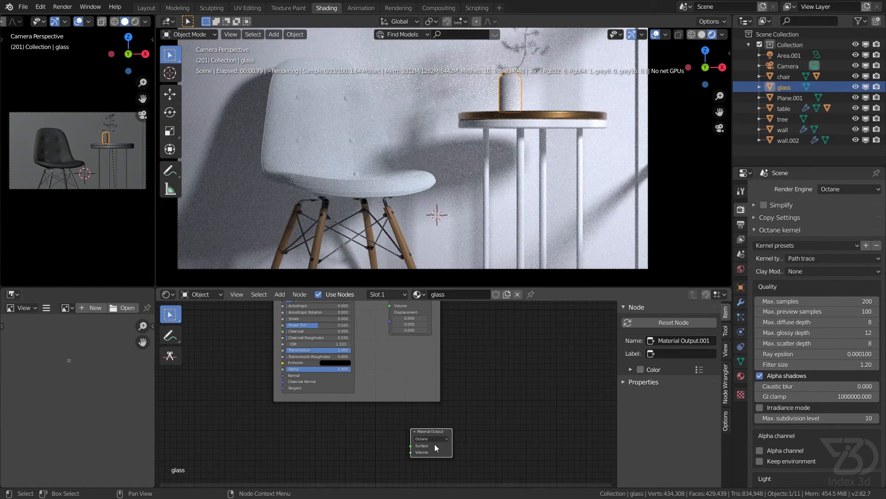
Add a Specular Material node to the glass material and connect its OutMat to the new Material Output's Surface
key(shift+a)
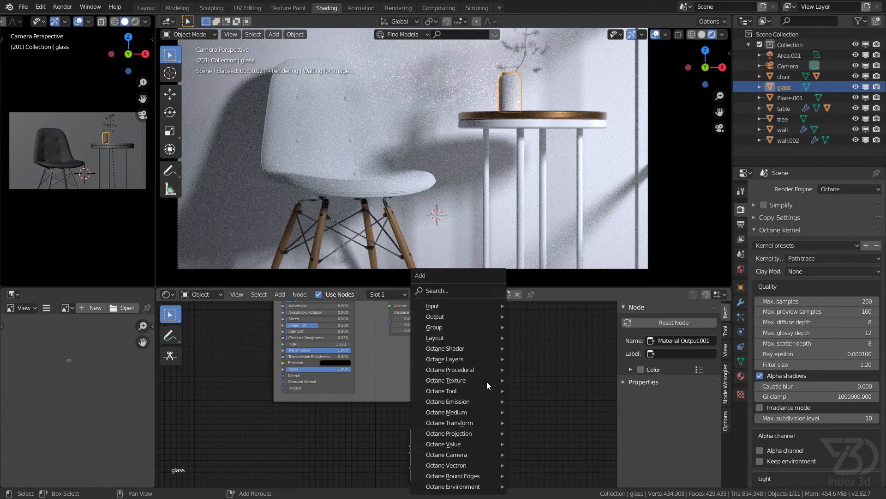
click(456, 293)
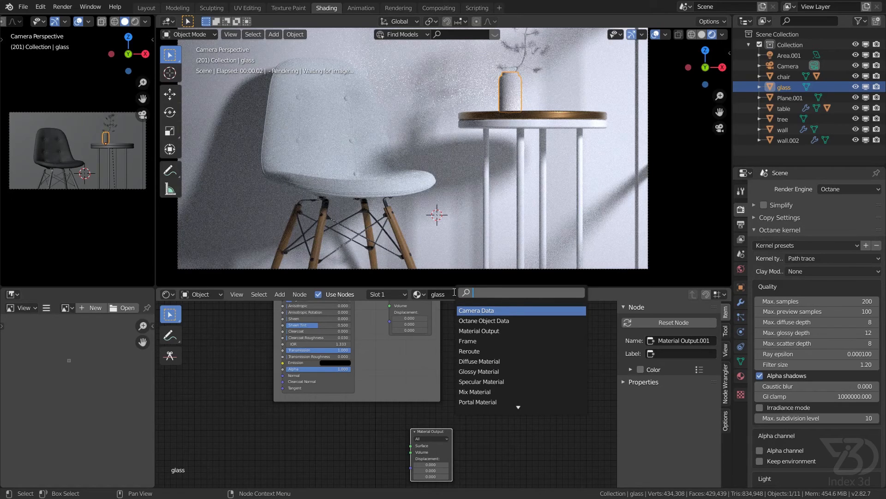
text(sp)
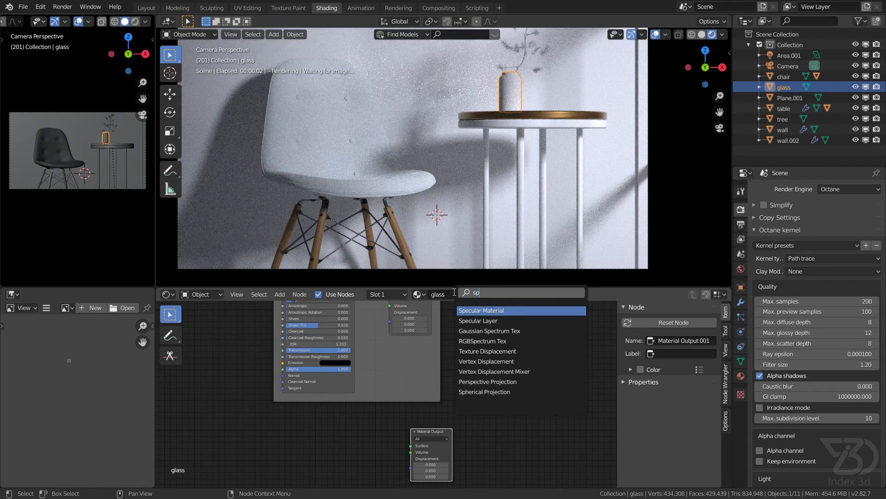
click(483, 309)
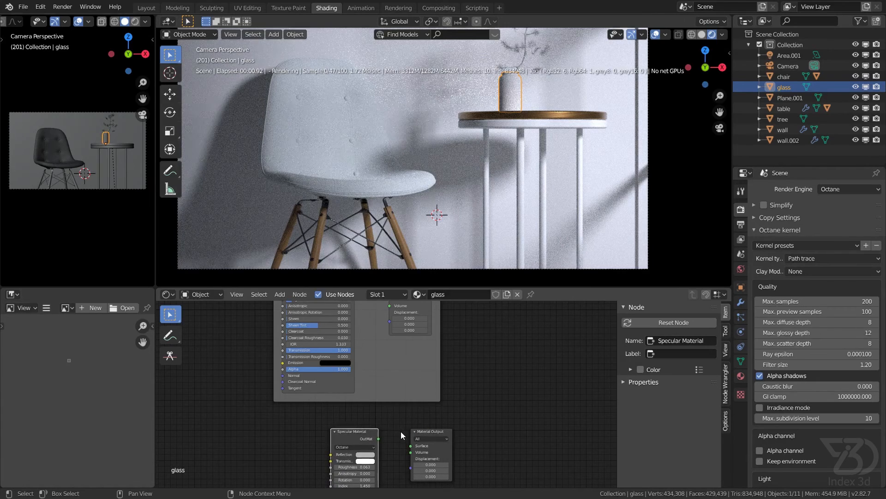
middle_drag(418, 366, 414, 426)
scroll(418, 428, down, 2)
middle_drag(444, 456, 450, 369)
scroll(360, 402, up, 6)
drag(372, 386, 353, 376)
scroll(384, 401, up, 5)
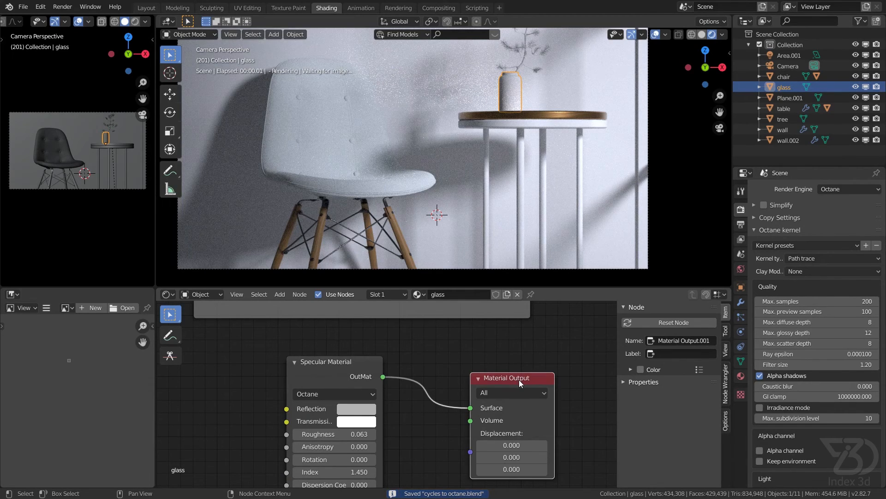
Set the Specular Material's roughness to 0 and its reflection color to white
middle_drag(464, 379, 495, 317)
scroll(499, 166, up, 1)
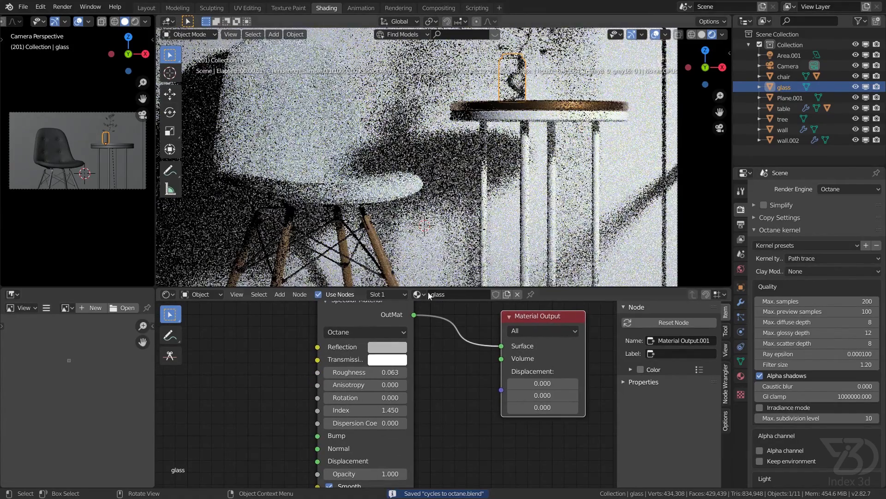
click(378, 372)
text(0)
key(Return)
click(388, 347)
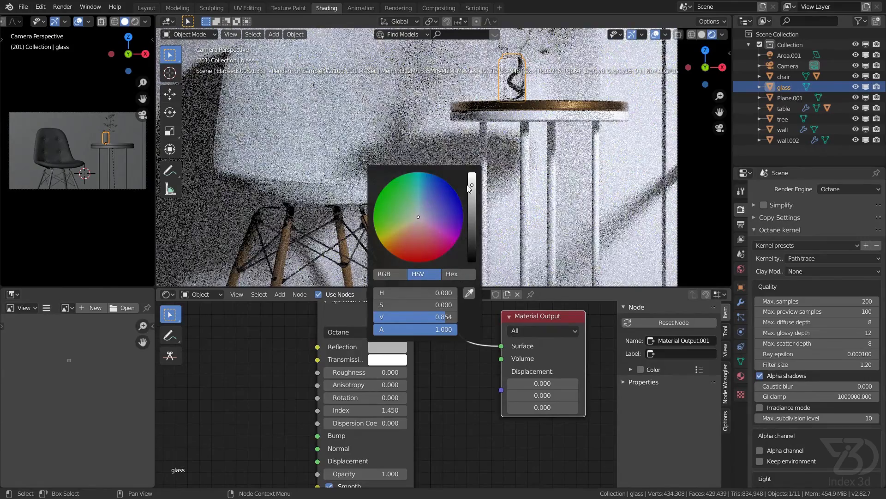
drag(467, 188, 471, 173)
click(444, 375)
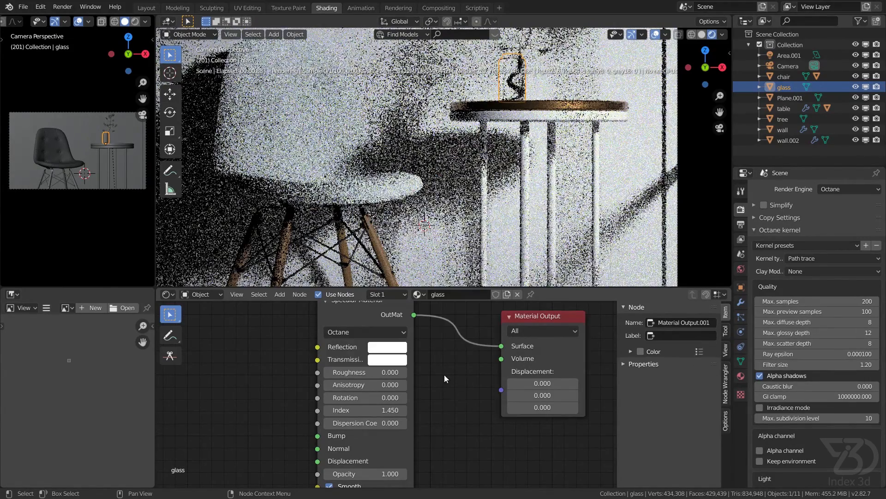
Check the glass's Principled BSDF roughness, set the Specular Material's roughness to 0.01, and save the file
scroll(444, 375, down, 2)
middle_drag(438, 323, 441, 403)
middle_drag(406, 308, 410, 402)
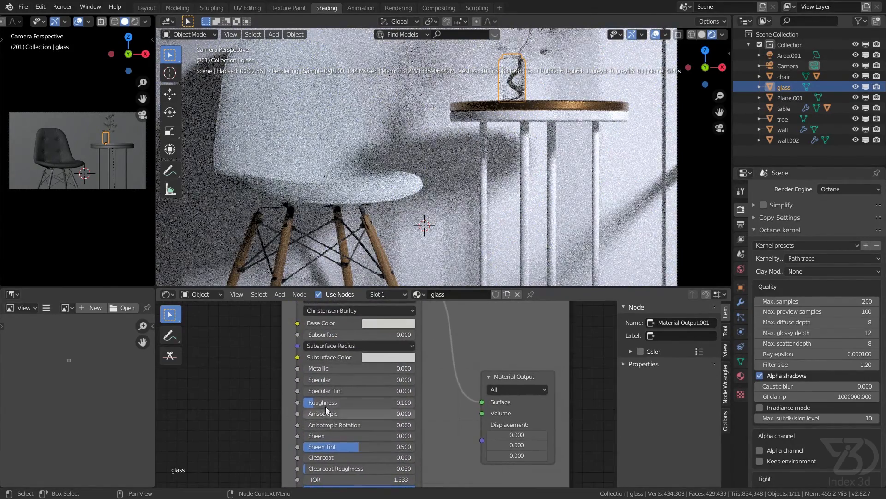
scroll(446, 449, down, 3)
middle_drag(446, 449, 410, 350)
middle_drag(397, 471, 387, 403)
scroll(387, 402, up, 7)
click(387, 390)
text(.0)
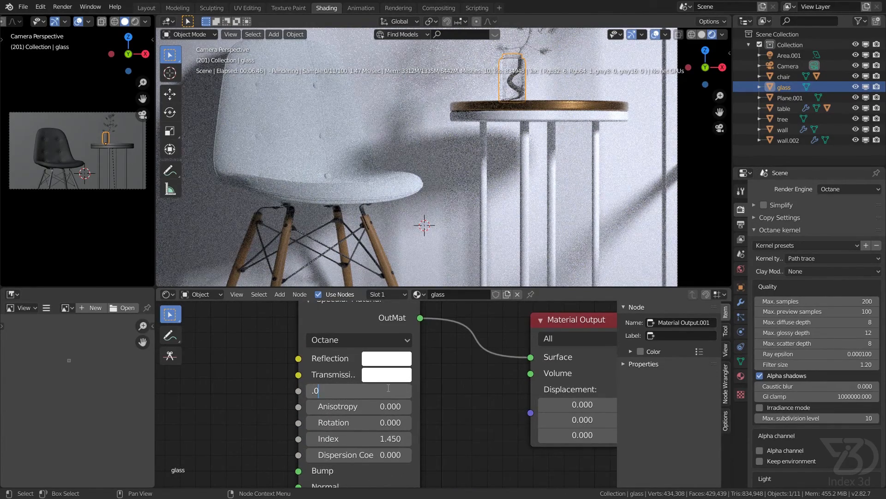
text(1)
key(Return)
key(ctrl+s)
Match the Specular Material's index to the Principled BSDF's IOR by setting it to 1.333, and save the file
middle_drag(440, 377, 492, 485)
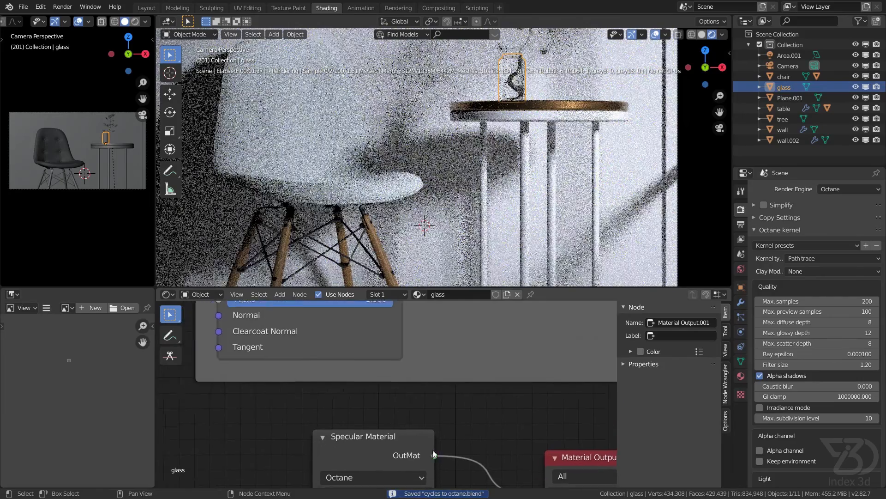
middle_drag(368, 325, 382, 400)
middle_drag(304, 336, 340, 426)
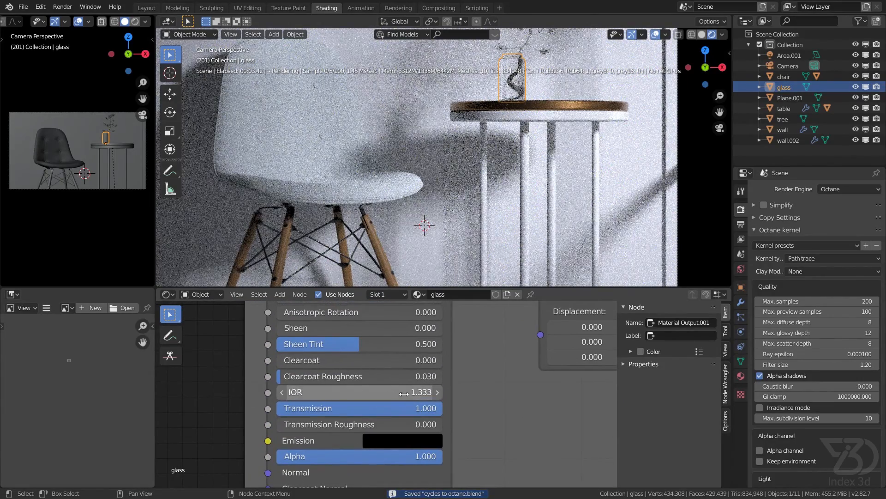
scroll(351, 392, down, 5)
middle_drag(455, 424, 434, 355)
middle_drag(460, 475, 434, 384)
scroll(434, 420, up, 3)
middle_drag(380, 469, 365, 328)
click(365, 329)
text(1.33)
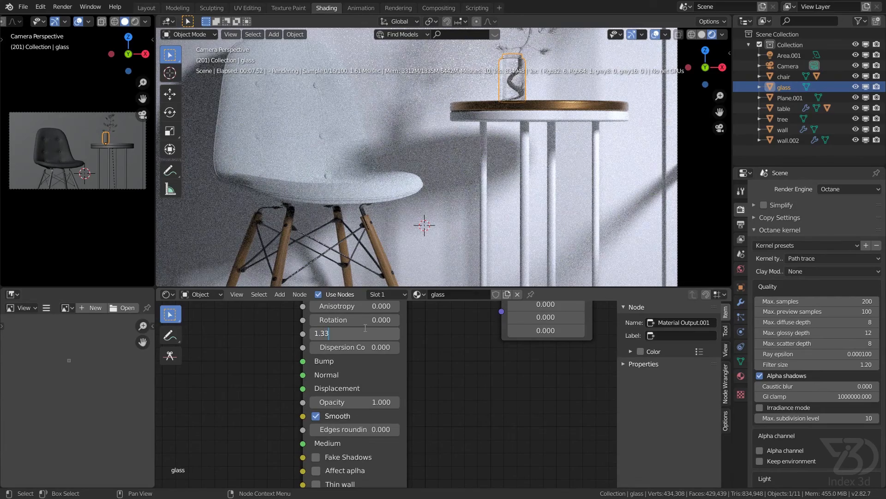
text(3)
key(Return)
key(ctrl+s)
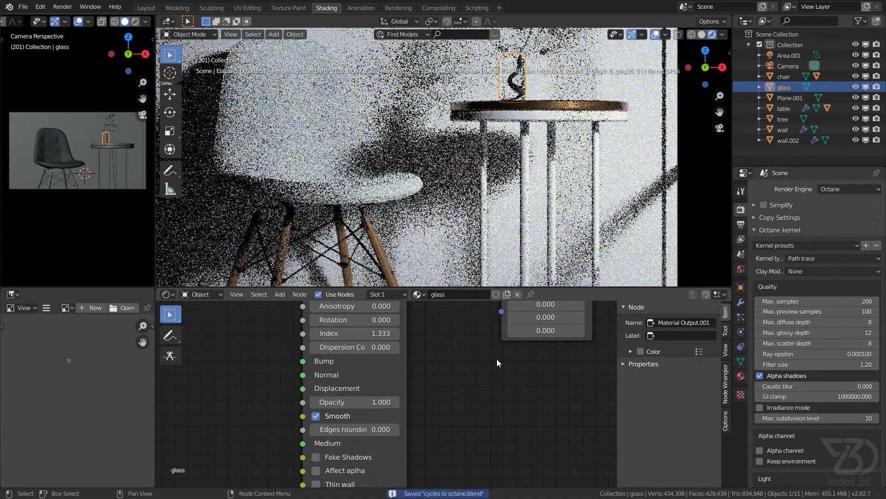
Select the table and display the nodes of its wood 2 material
scroll(497, 360, down, 2)
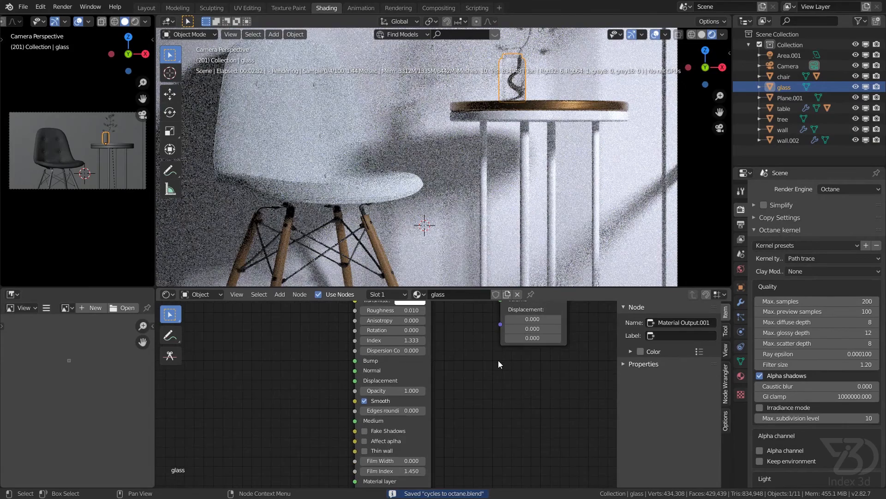
scroll(466, 379, down, 2)
click(565, 108)
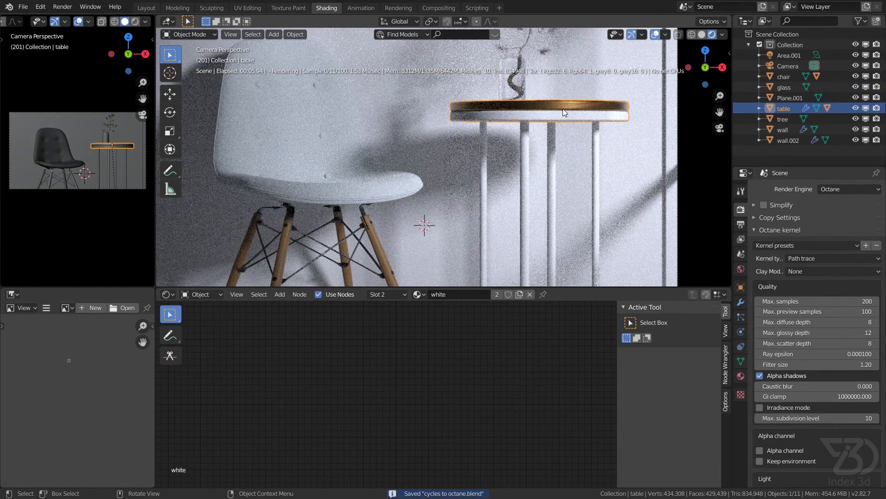
click(390, 294)
click(350, 317)
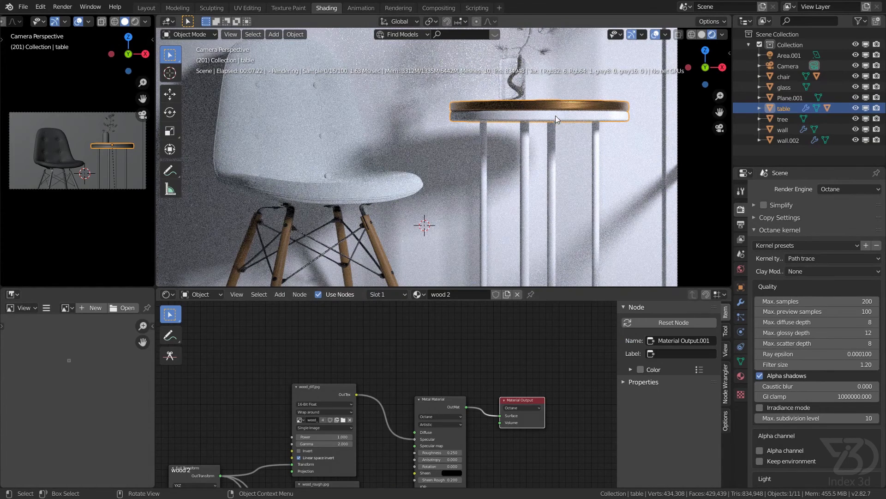
Examine how the image textures and Full Transform feed the Metal Material in the table's wood 2 material
scroll(492, 462, down, 4)
middle_drag(493, 462, 449, 415)
scroll(409, 378, up, 2)
scroll(408, 379, up, 3)
scroll(409, 375, down, 6)
scroll(427, 373, up, 8)
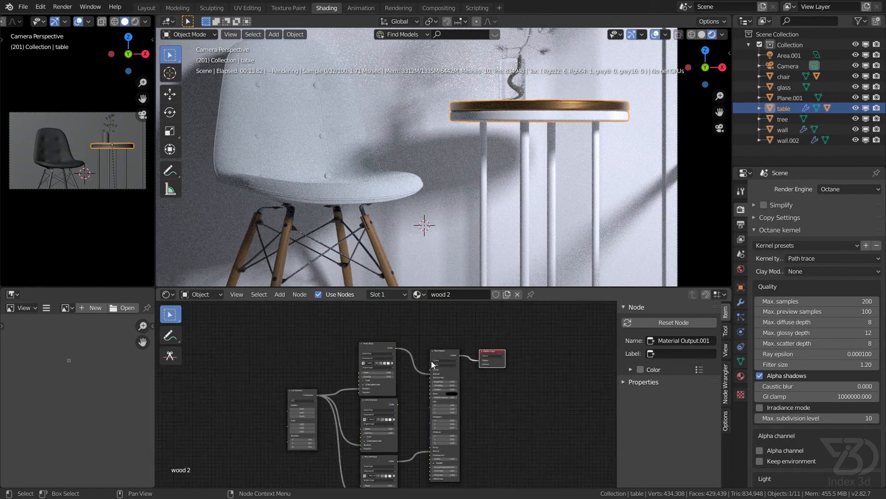
mouse_move(460, 344)
mouse_down()
mouse_move(446, 349)
mouse_move(458, 329)
mouse_up()
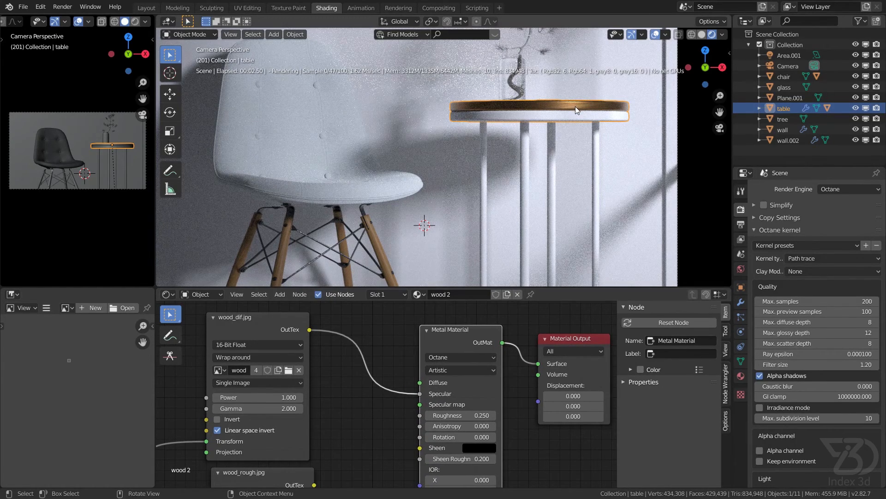
Compare the table's Metal Material with the chair leg's wood and wood 2's Principled BSDF settings, and save the file
click(379, 247)
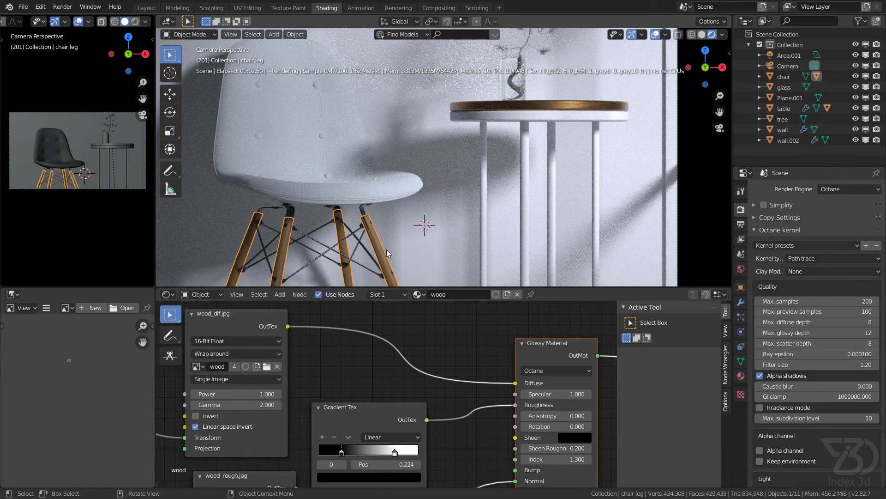
click(556, 116)
scroll(407, 351, down, 3)
middle_drag(421, 324, 419, 416)
scroll(428, 362, down, 3)
scroll(406, 359, up, 2)
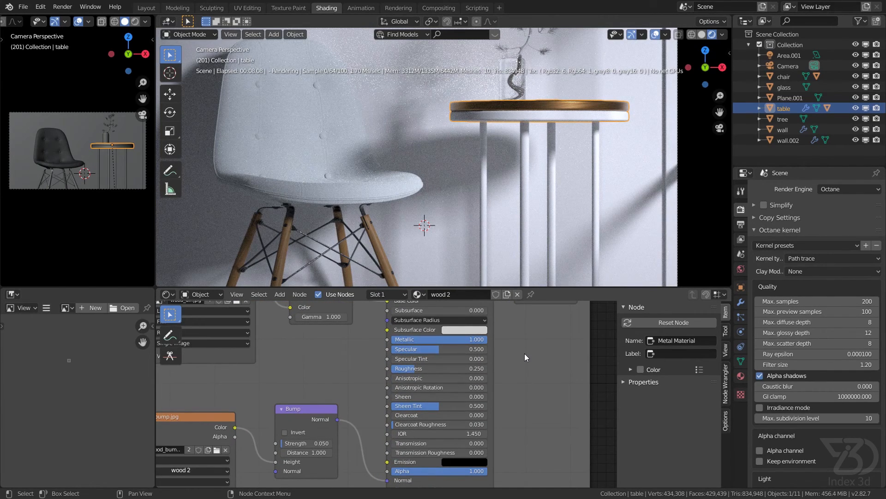
scroll(464, 387, down, 3)
key(ctrl+s)
middle_drag(465, 464, 424, 321)
middle_drag(422, 417, 424, 353)
scroll(393, 367, up, 10)
middle_drag(366, 341, 457, 423)
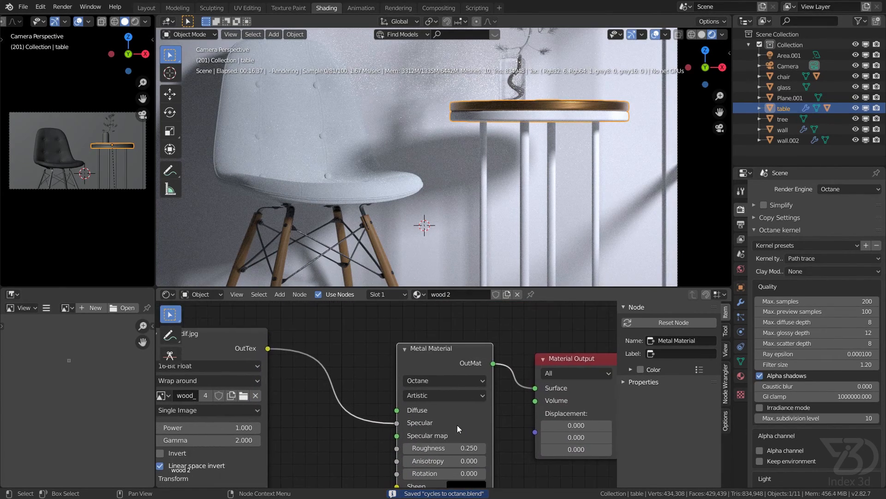
Disconnect the wood_dif.jpg texture from the Metal Material's Specular input, reconnect it there, and save the file
middle_drag(386, 410, 400, 398)
drag(413, 415, 317, 342)
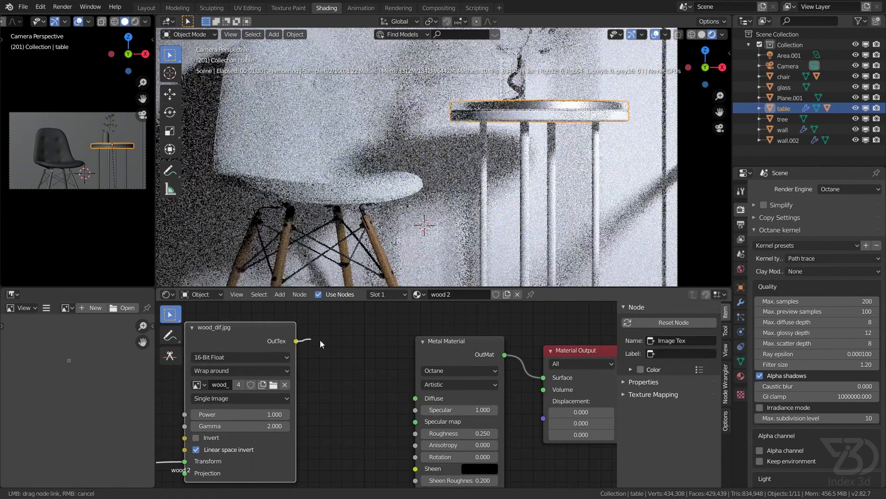
drag(423, 408, 459, 416)
key(ctrl+s)
Delete the unconnected wood_rough.jpg image texture node from the wood 2 material
scroll(368, 400, down, 2)
middle_drag(368, 400, 436, 396)
scroll(337, 348, up, 4)
mouse_move(338, 346)
mouse_down()
mouse_move(357, 342)
mouse_move(349, 344)
mouse_up()
scroll(416, 428, down, 3)
middle_drag(416, 428, 386, 364)
scroll(383, 444, down, 3)
middle_drag(383, 444, 365, 382)
scroll(365, 382, up, 3)
click(335, 365)
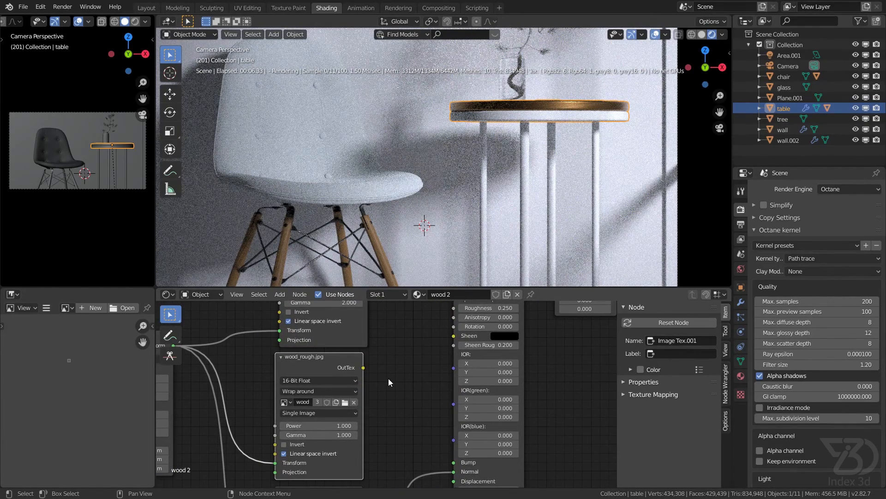
key(x)
Review the rotation and scale values of wood 2's Full Transform node without changing them
scroll(392, 391, down, 4)
middle_drag(391, 425, 388, 383)
scroll(378, 350, down, 4)
middle_drag(380, 310, 374, 340)
scroll(315, 398, up, 1)
scroll(314, 398, down, 3)
middle_drag(374, 412, 416, 312)
scroll(341, 426, up, 5)
middle_drag(359, 352, 358, 414)
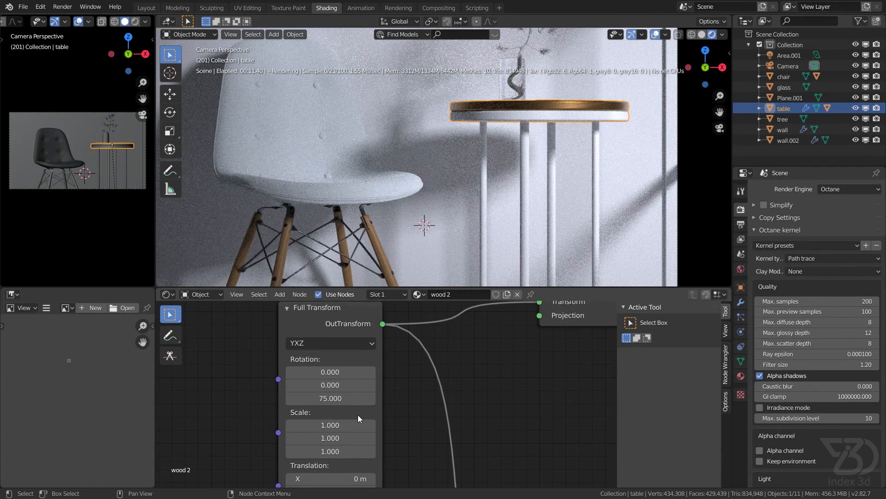
scroll(323, 399, up, 2)
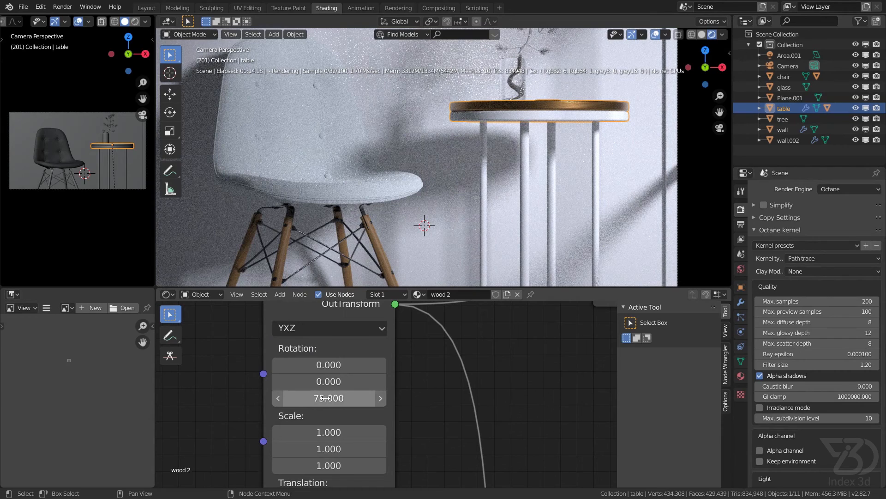
click(337, 401)
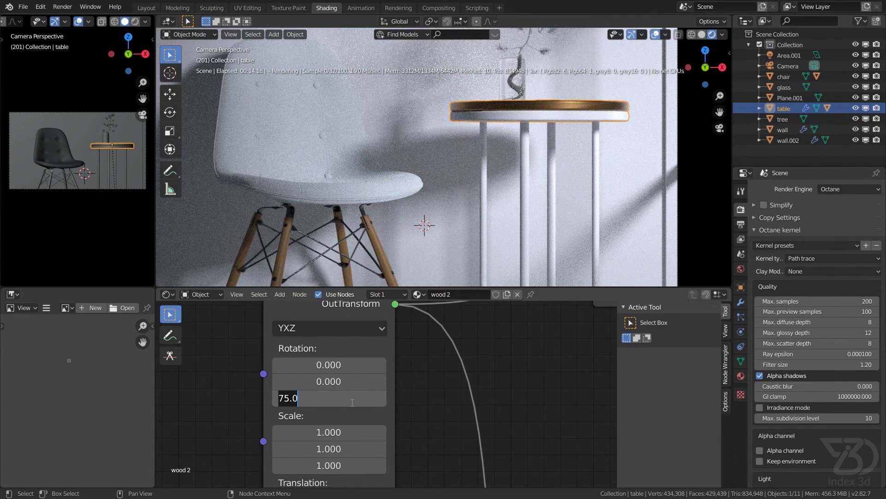
click(412, 401)
scroll(488, 316, down, 1)
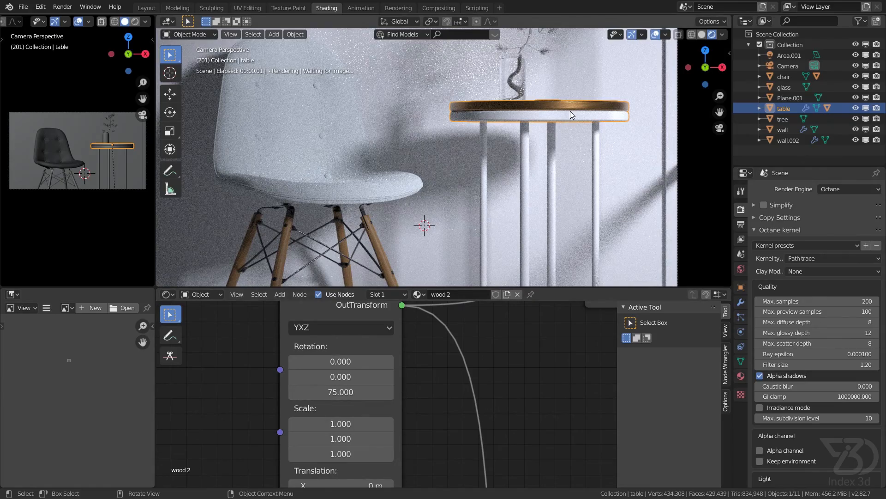
Inspect the tabletop's wood grain up close in the rendered viewport and save the file
scroll(580, 99, up, 4)
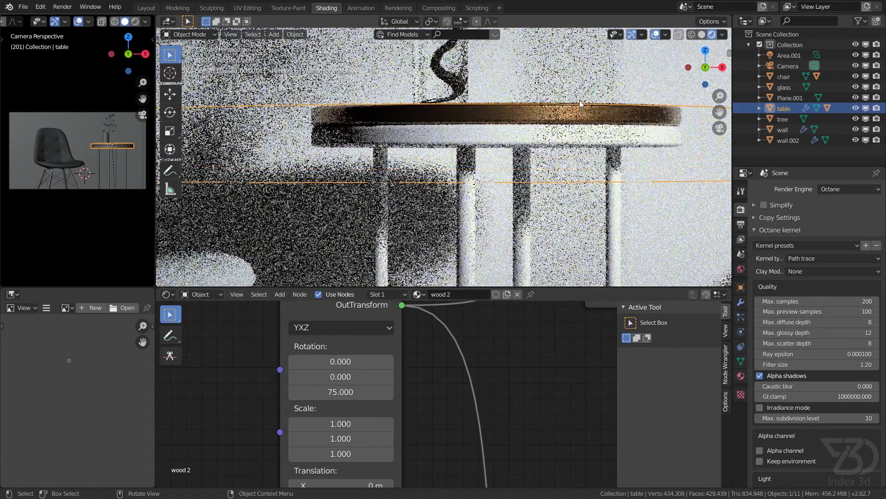
scroll(496, 125, up, 2)
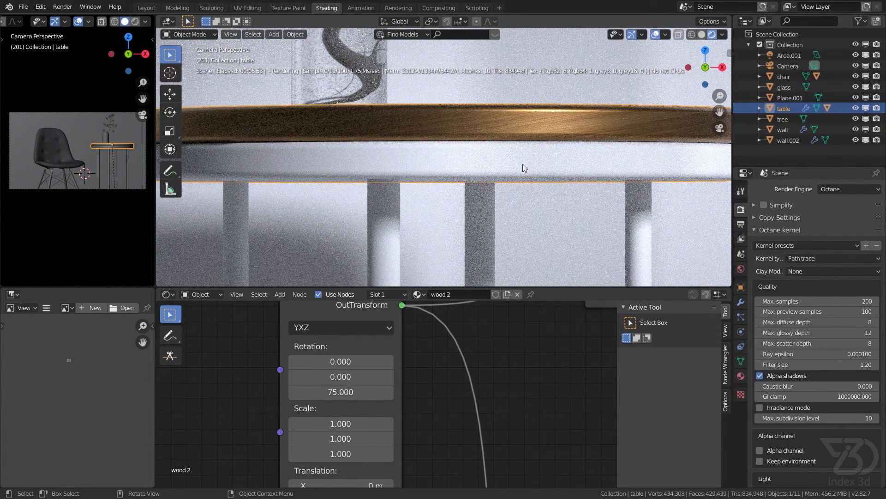
scroll(500, 160, down, 10)
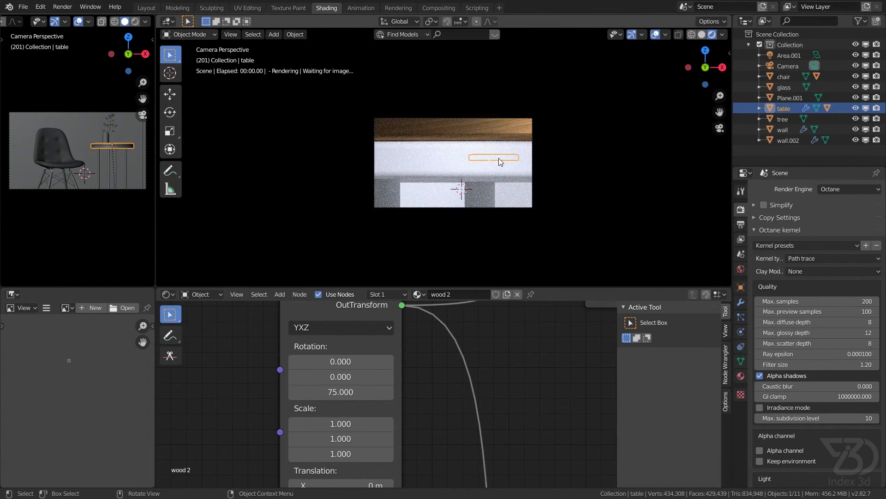
key(ctrl+s)
scroll(499, 160, up, 3)
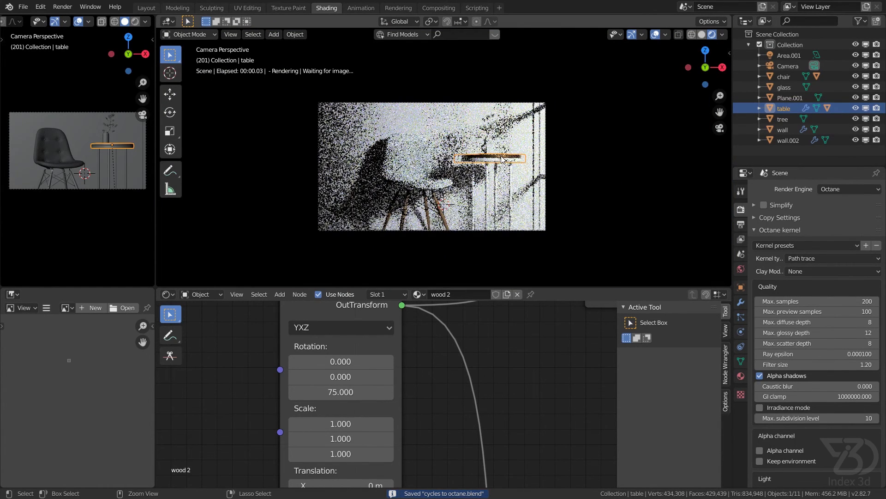
key(ctrl+s)
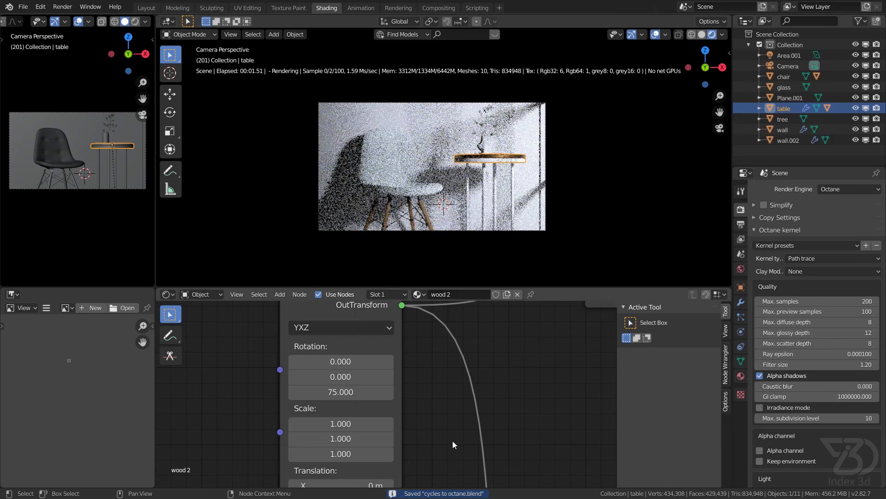
Switch the table from the wood 2 material to its white material slot and show all its nodes
scroll(461, 430, down, 10)
middle_drag(567, 429, 364, 296)
middle_drag(334, 403, 290, 463)
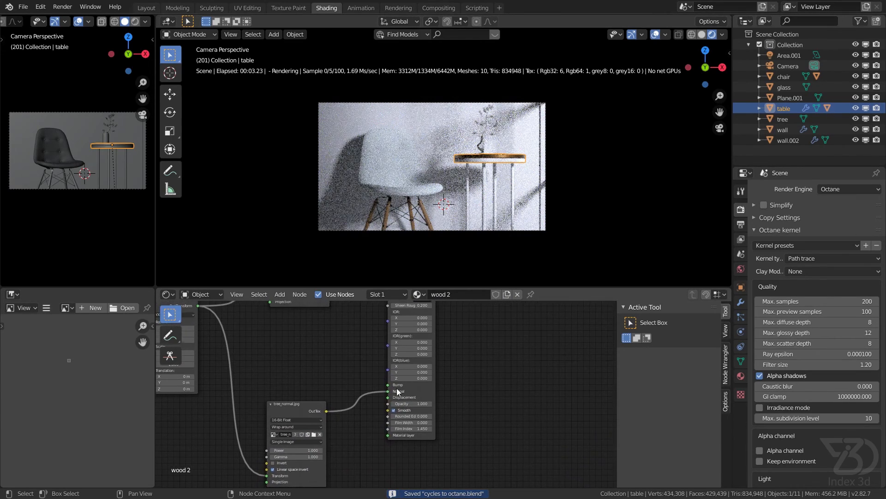
scroll(503, 185, up, 2)
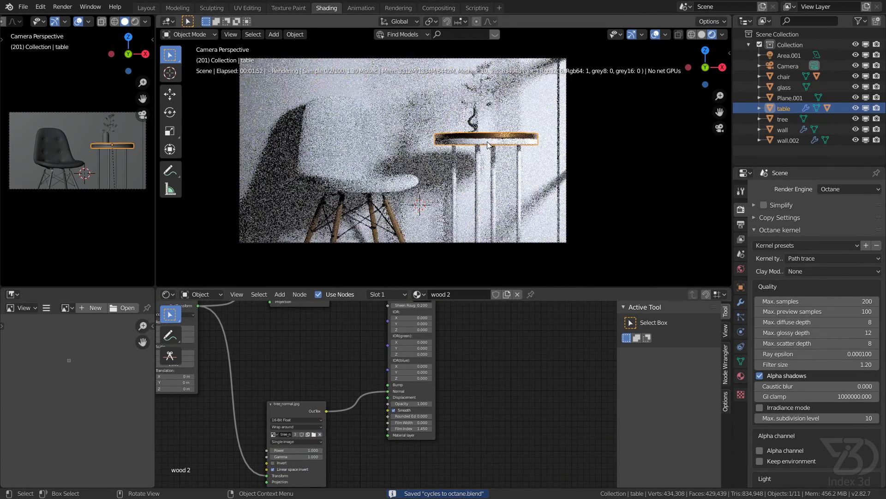
click(390, 296)
click(350, 327)
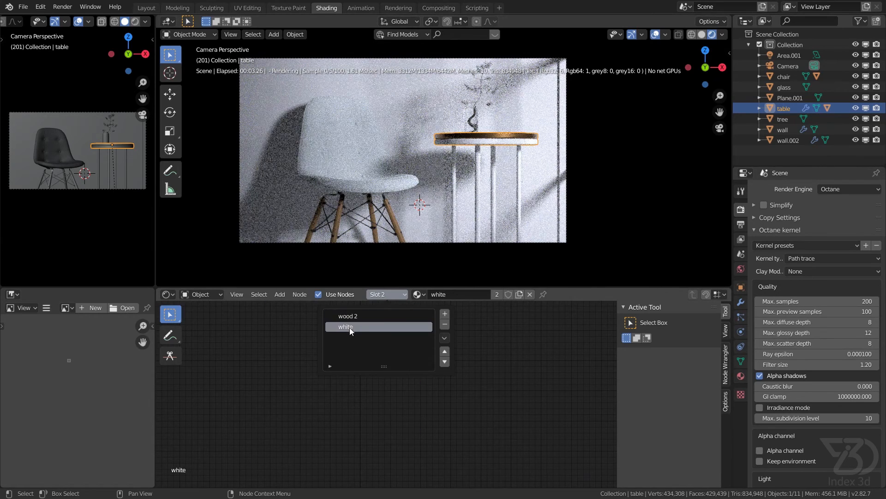
key(Home)
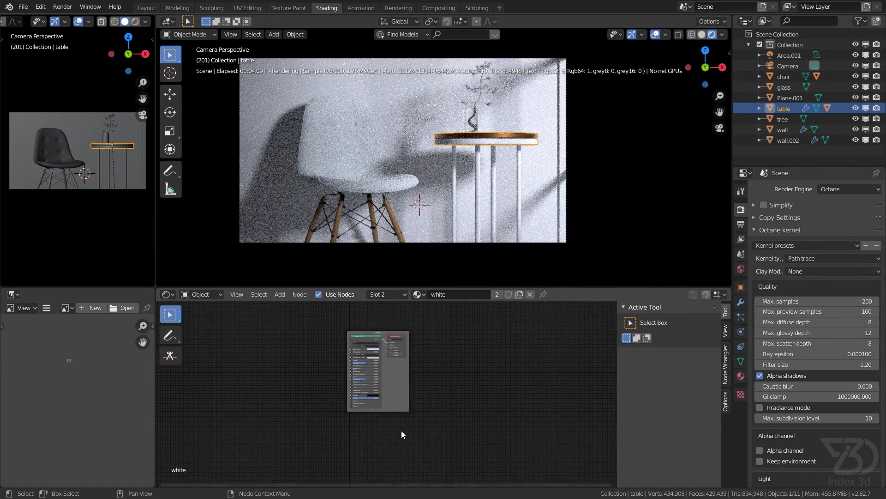
Add a second Material Output node below the Cycles frame in the white material
key(shift+a)
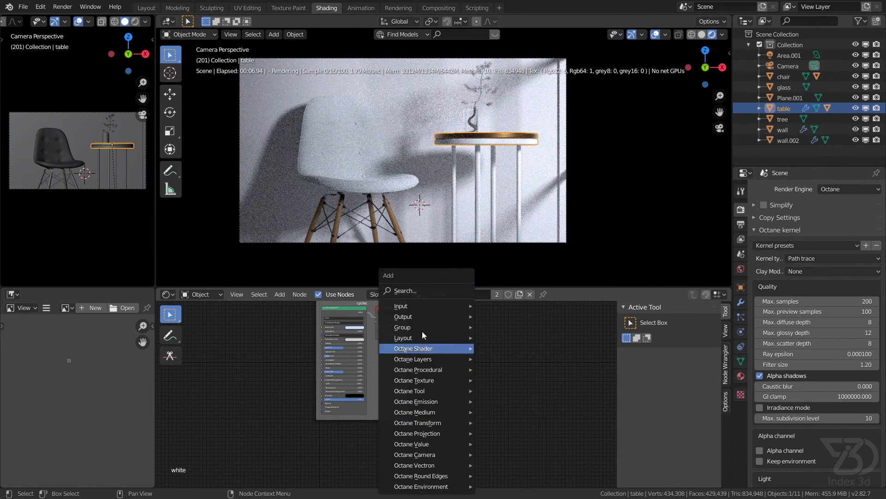
click(417, 291)
text(me)
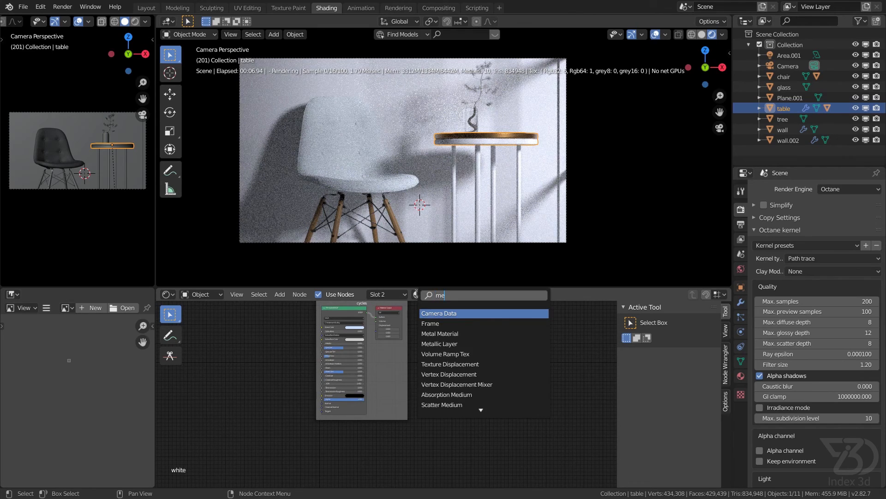
key(BackSpace)
text(a)
key(Return)
click(397, 445)
Add a Glossy Material node beside the new Material Output in the white material
key(shift+a)
click(404, 291)
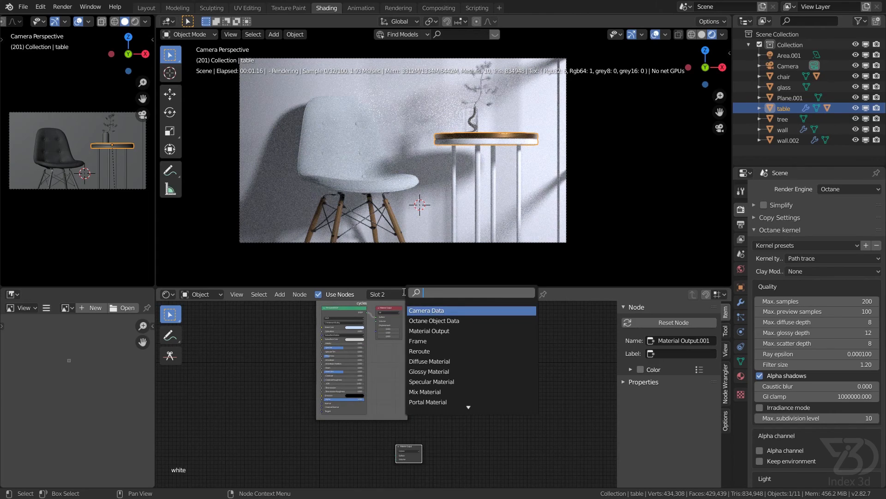
text(gol)
key(BackSpace)
key(BackSpace)
text(l)
click(417, 312)
click(331, 455)
Connect the Glossy Material's OutMat to the new Material Output's Surface and make that output active
middle_drag(380, 444, 374, 395)
scroll(344, 409, up, 3)
drag(340, 394, 402, 406)
click(418, 397)
Copy the Principled BSDF's base color to the Glossy Material's diffuse, move that node nearer the output, and save the file
middle_drag(421, 405, 450, 453)
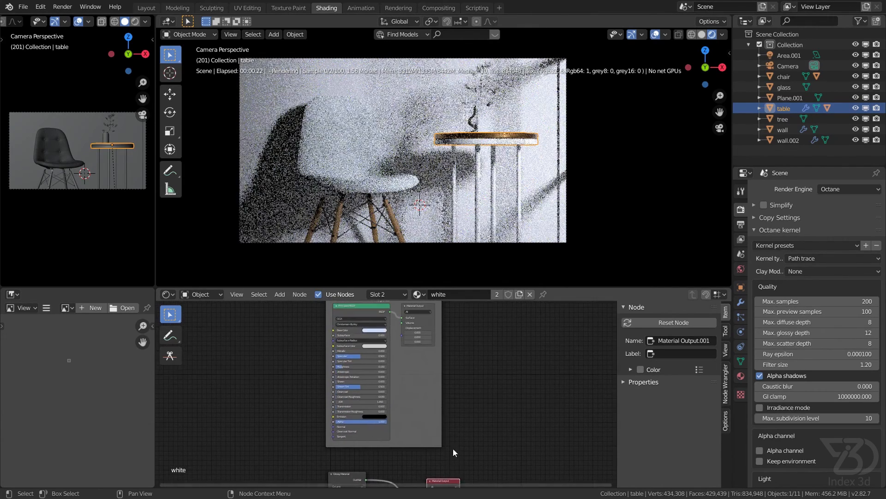
scroll(367, 391, up, 4)
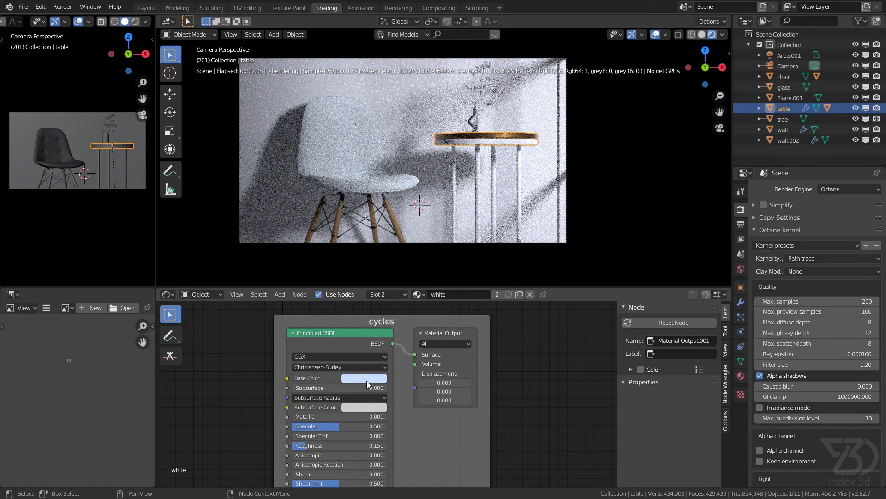
scroll(415, 445, down, 4)
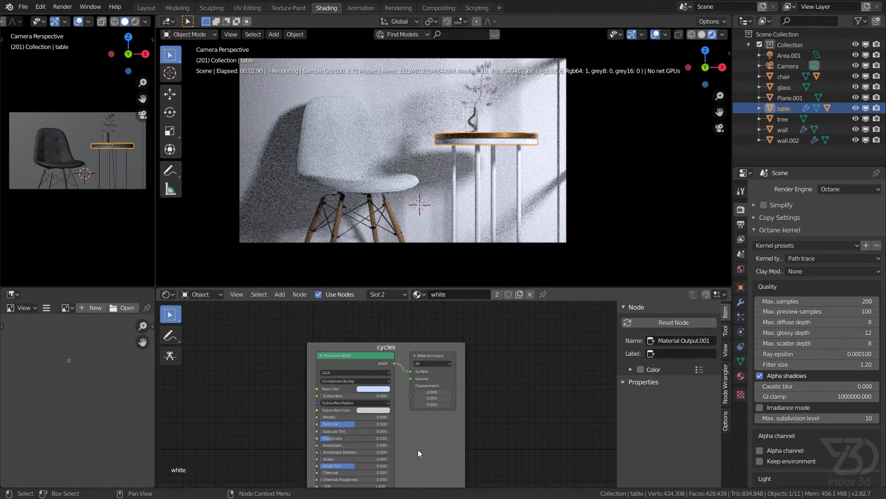
middle_drag(416, 444, 412, 351)
middle_drag(411, 410, 416, 342)
scroll(360, 416, up, 4)
scroll(355, 425, up, 1)
key(ctrl+v)
scroll(397, 431, down, 3)
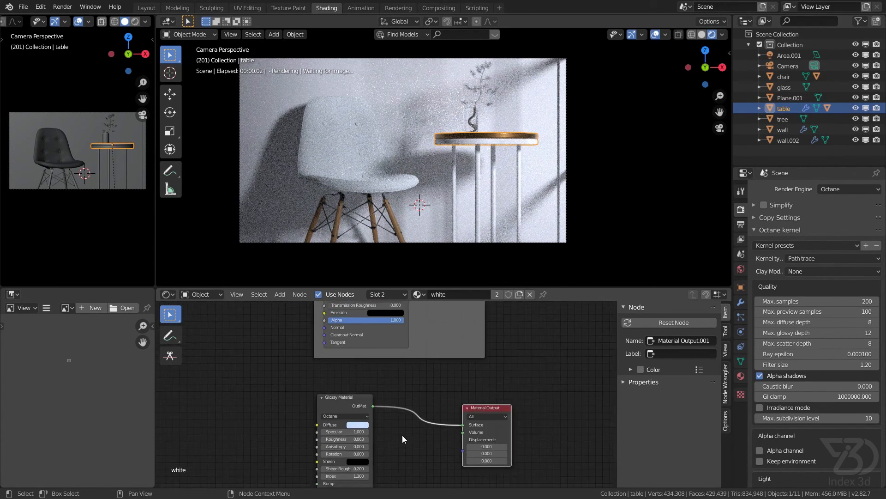
middle_drag(403, 435, 414, 429)
drag(358, 390, 411, 402)
key(ctrl+s)
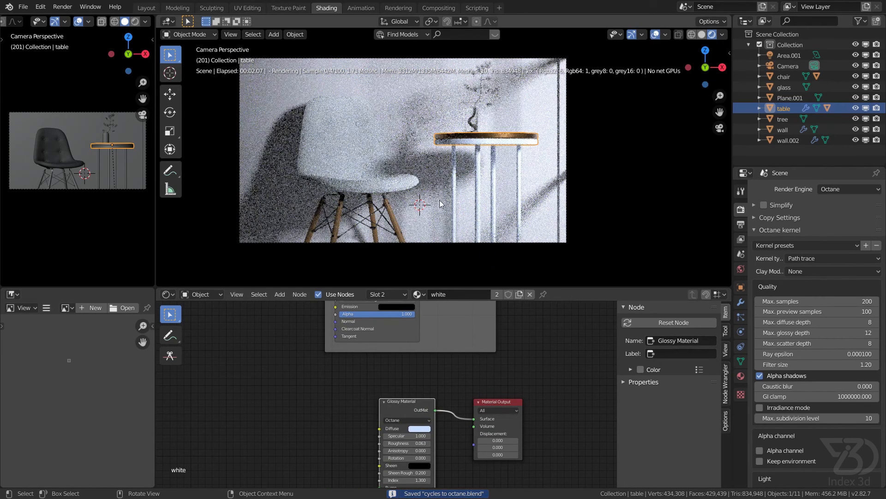
Match the Glossy Material's specular to the white material's Principled BSDF by setting it to 0.5
middle_drag(440, 360, 419, 437)
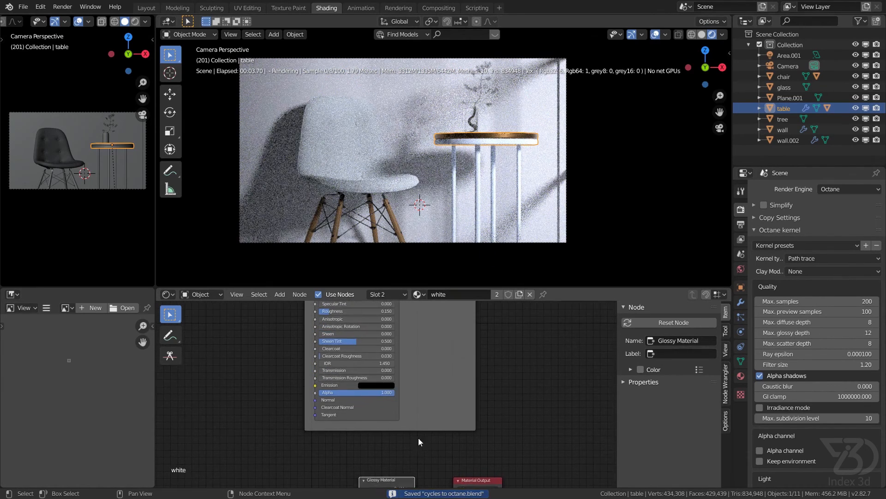
middle_drag(390, 314, 381, 384)
middle_drag(411, 413, 390, 322)
scroll(374, 397, up, 4)
click(364, 377)
text(.)
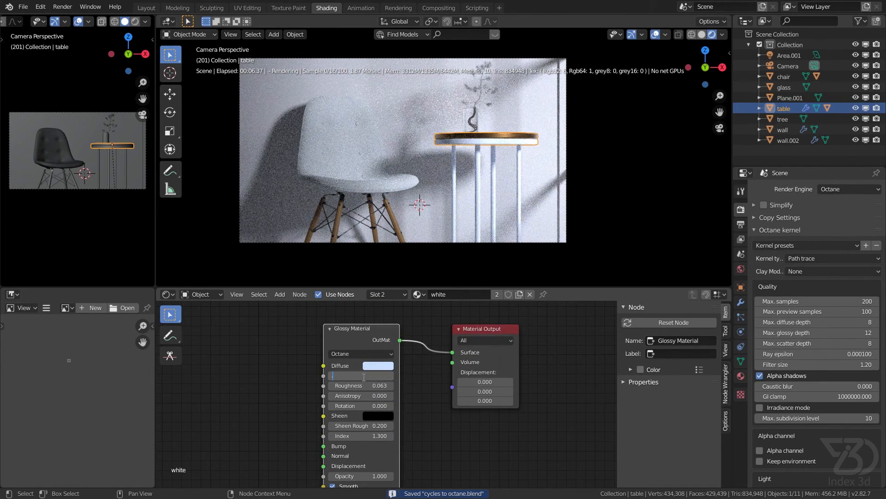
text(5)
key(Return)
Set the white Glossy Material's roughness to 0.01 and save the file
click(369, 386)
key(BackSpace)
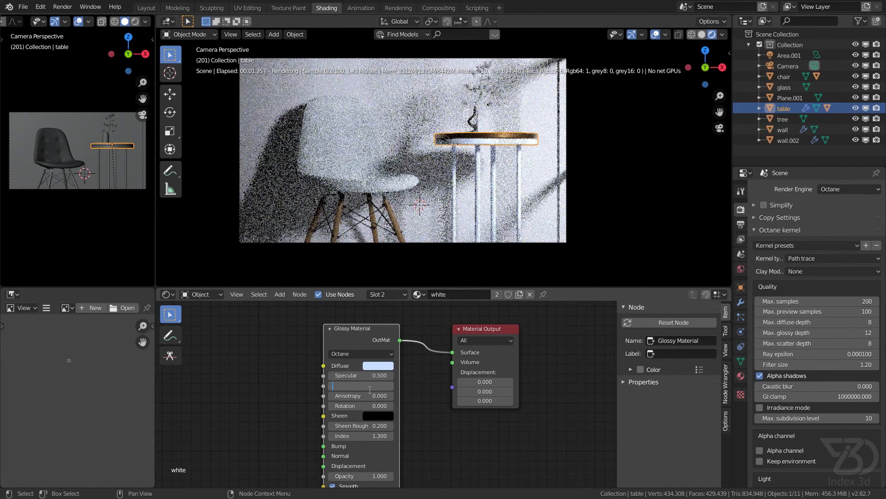
text(.01)
key(Return)
key(ctrl+s)
scroll(420, 376, down, 2)
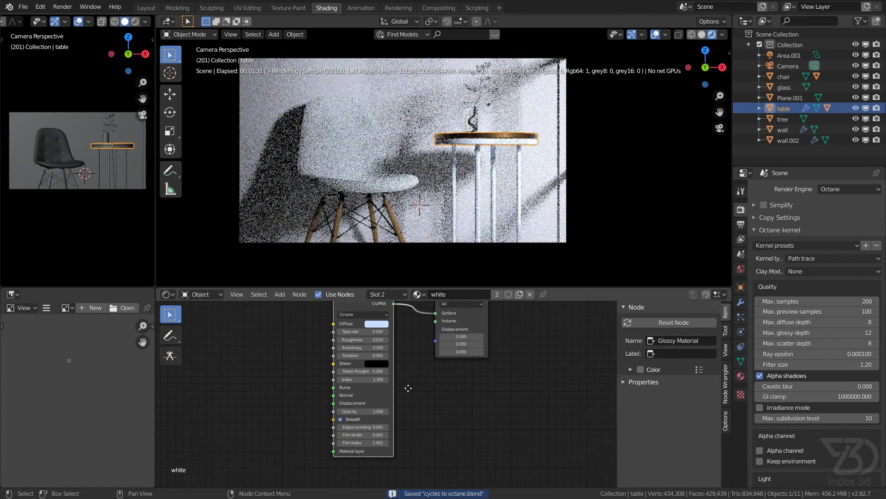
Set the saturation of the white Glossy Material's diffuse color to 0.05 and save the file
scroll(406, 375, up, 2)
click(372, 411)
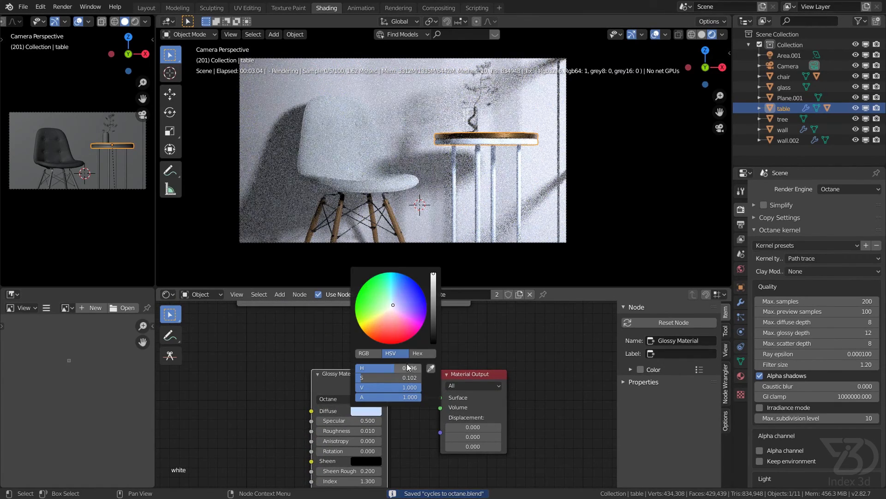
click(375, 378)
text(.05)
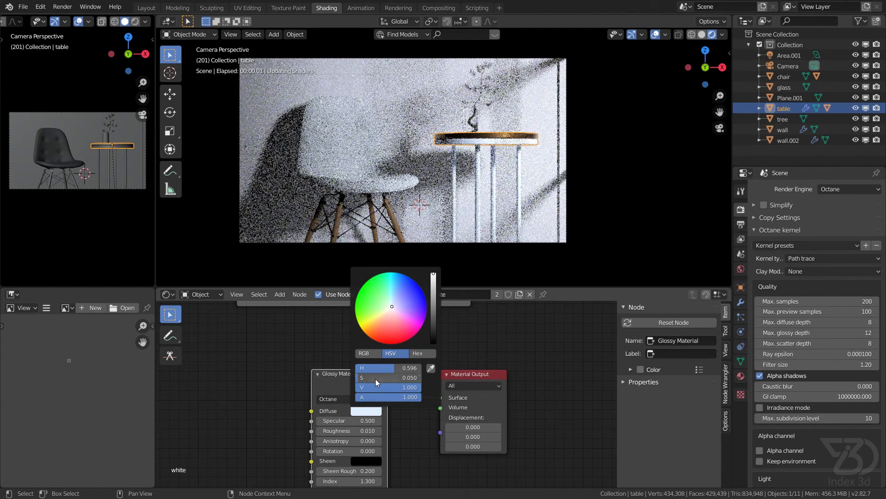
key(Return)
key(ctrl+s)
Select the tree, save the file, and examine the tree in the render along with its Cycles node setup
scroll(412, 438, down, 1)
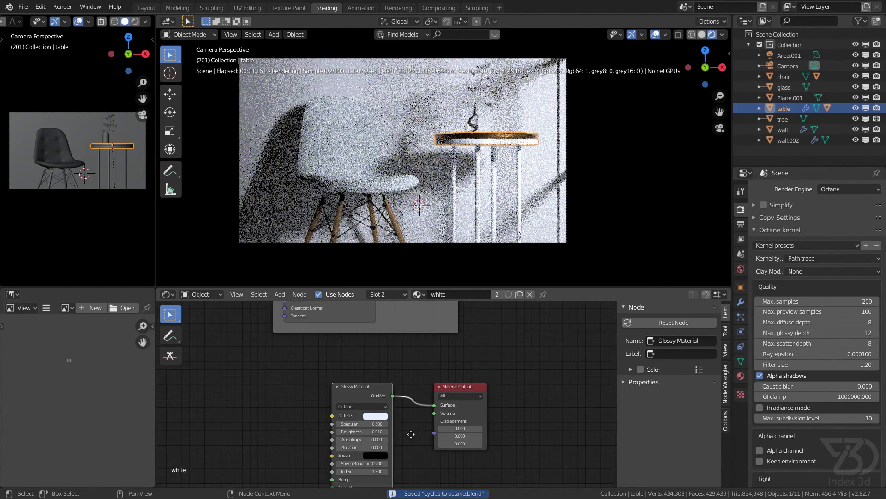
middle_drag(411, 435, 395, 433)
scroll(498, 372, down, 2)
middle_drag(498, 371, 459, 378)
scroll(468, 398, down, 2)
click(482, 89)
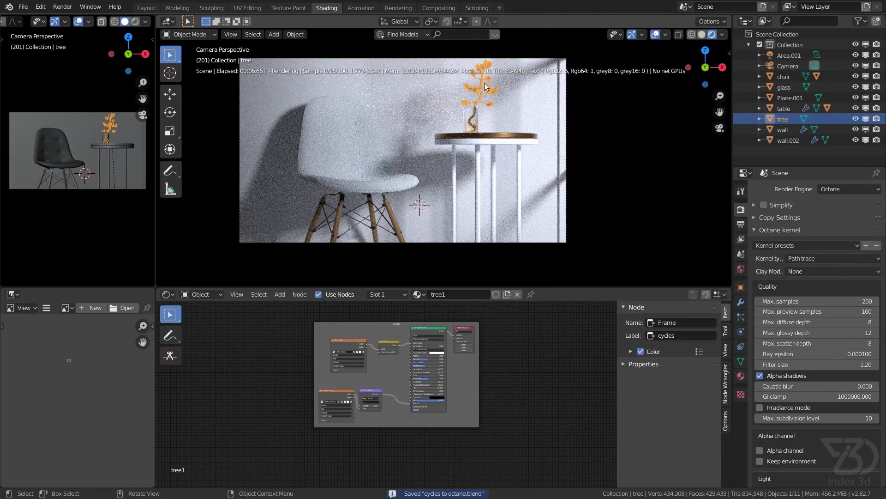
scroll(484, 86, up, 8)
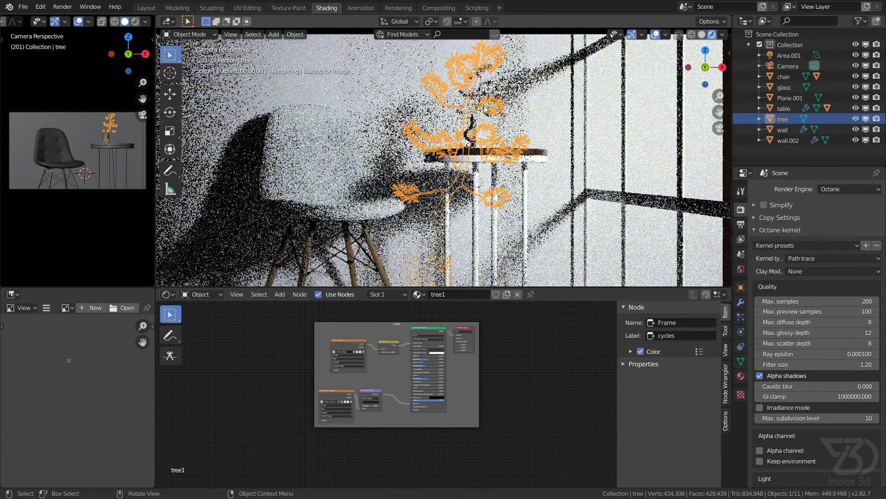
key(ctrl+s)
scroll(493, 388, down, 2)
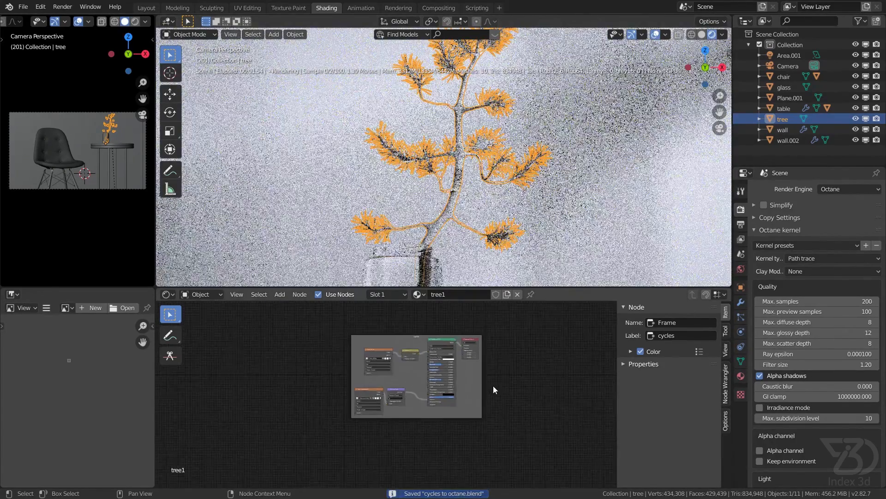
scroll(388, 380, up, 3)
scroll(460, 360, up, 7)
scroll(459, 364, down, 8)
middle_drag(466, 422, 453, 400)
scroll(414, 235, down, 5)
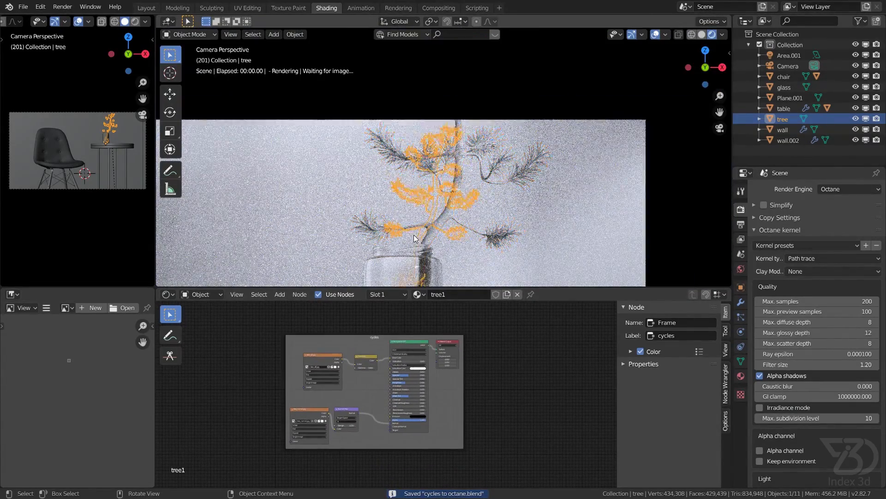
scroll(414, 238, down, 7)
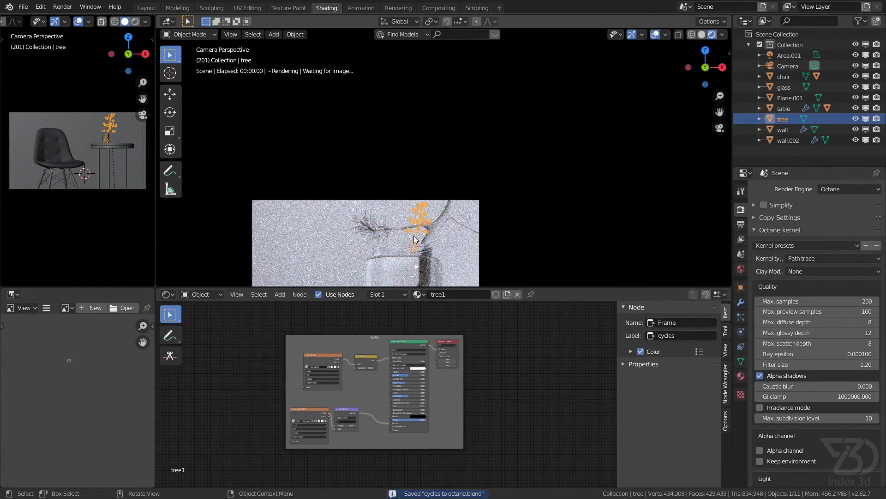
scroll(370, 271, up, 4)
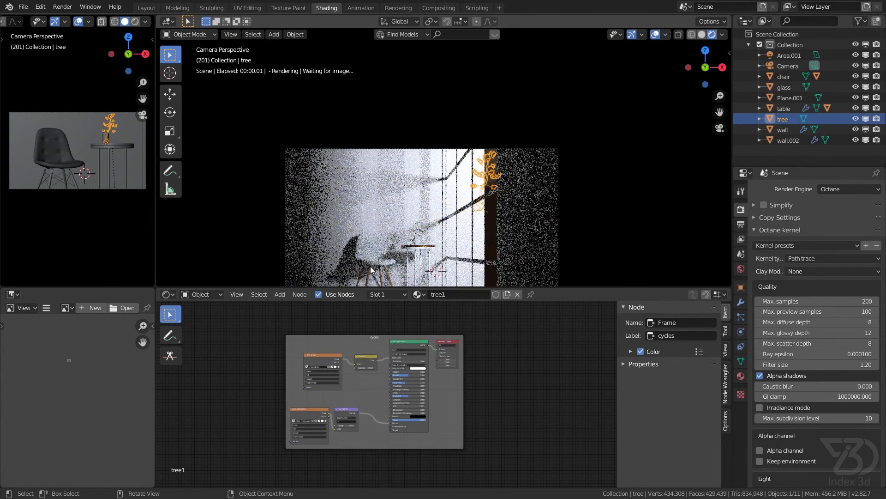
Copy the Octane nodes from the chair's leather material and paste them into the tree's tree1 material
click(372, 247)
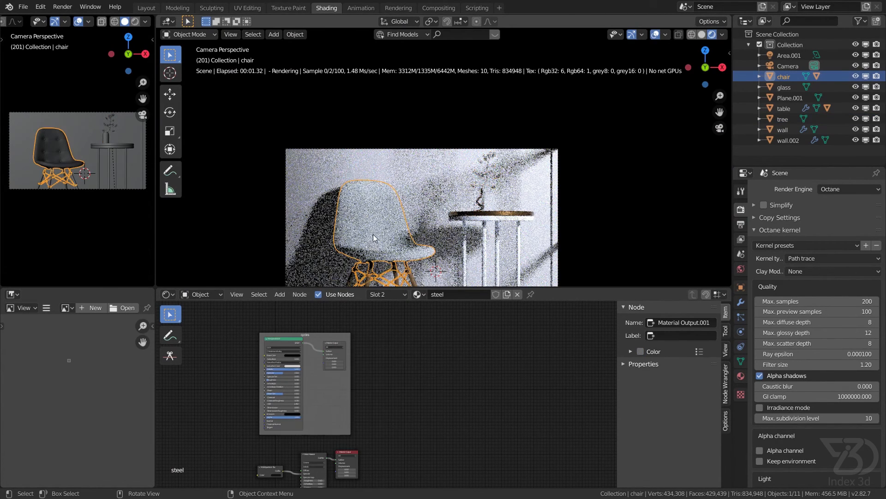
middle_drag(369, 409, 400, 371)
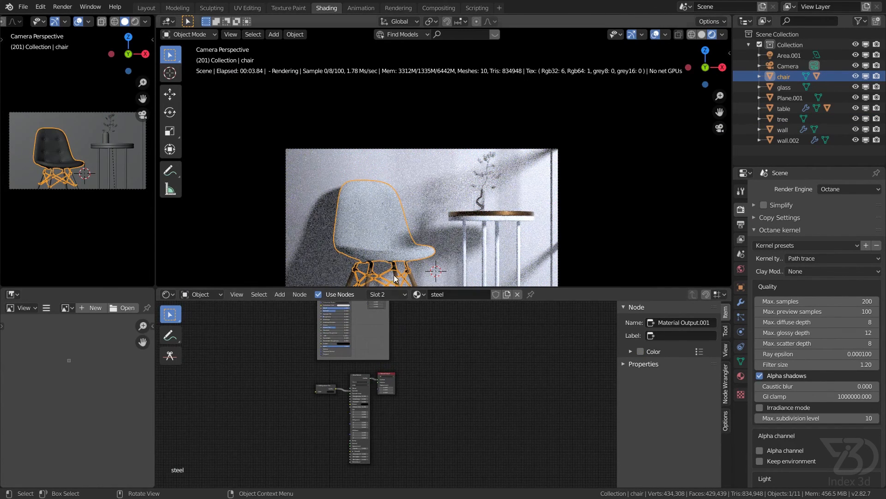
click(388, 294)
click(383, 315)
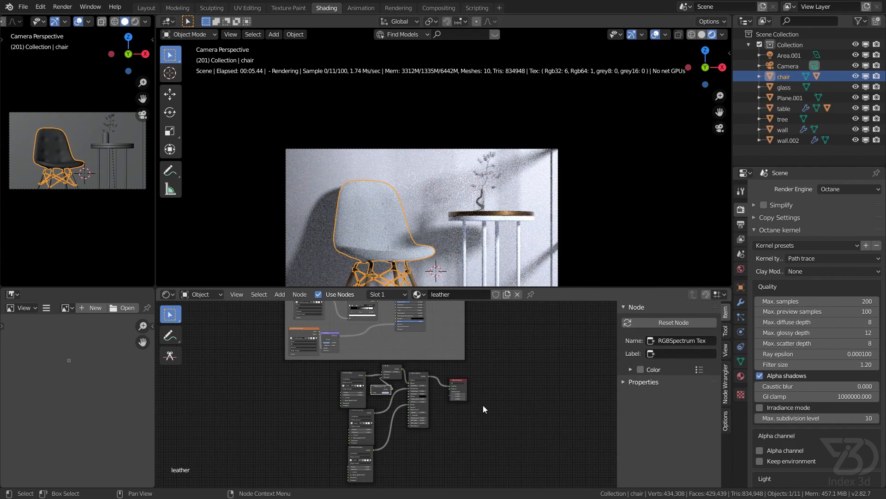
scroll(483, 406, down, 2)
drag(384, 478, 462, 375)
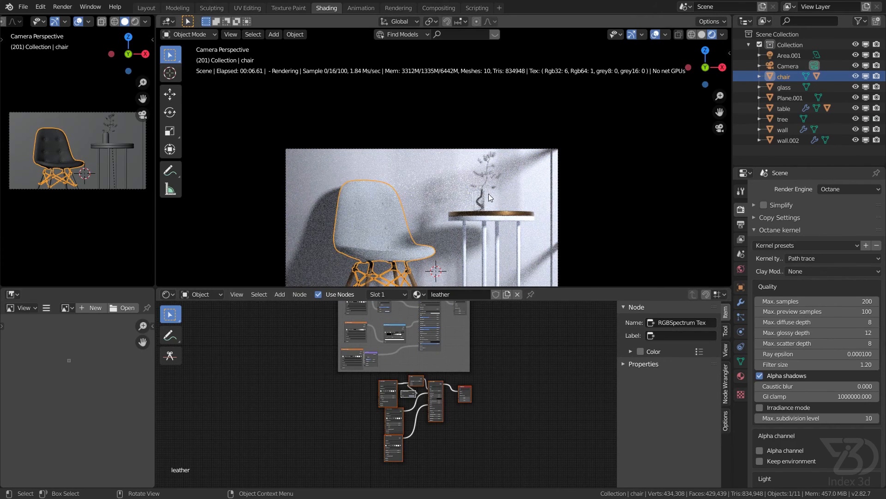
click(487, 173)
key(ctrl+v)
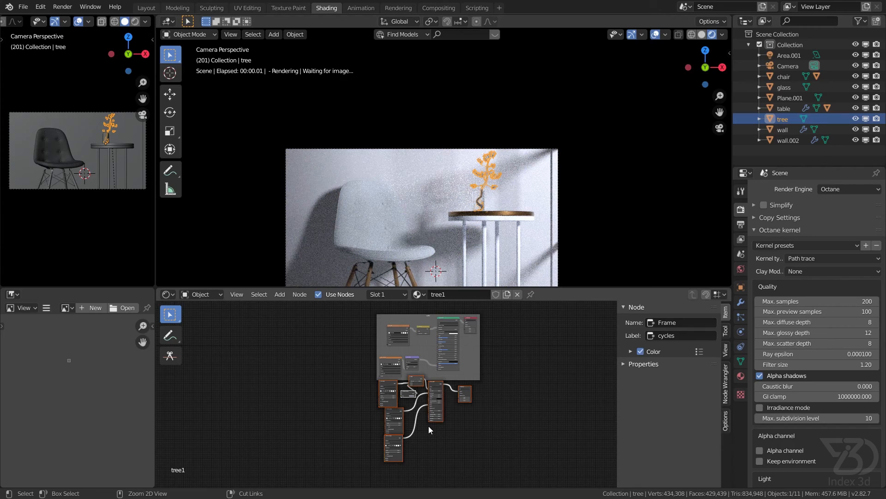
Place the pasted nodes below the cycles frame in tree1 and make their Material Output active
drag(465, 389, 485, 407)
click(485, 406)
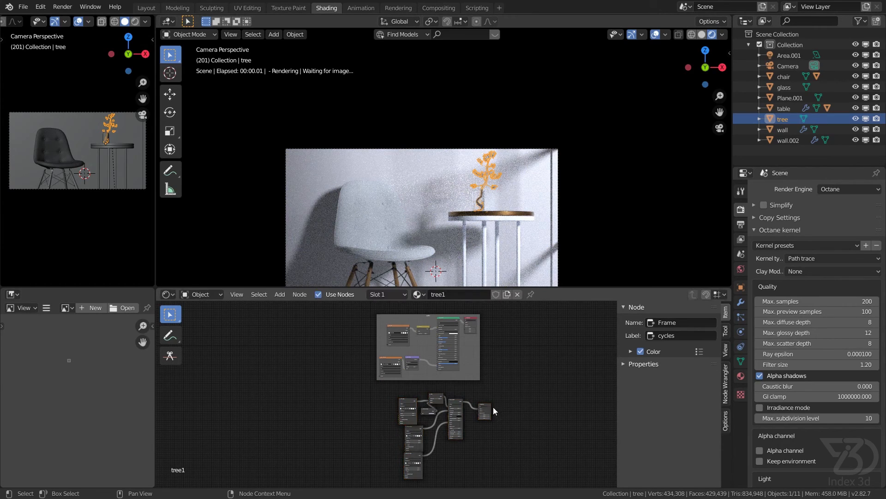
click(485, 408)
scroll(462, 404, up, 4)
Delete the RGBSpectrum Tex and Mix Tex nodes and connect the leather_dif.jpg texture directly to the Glossy Material's Diffuse
scroll(425, 402, up, 3)
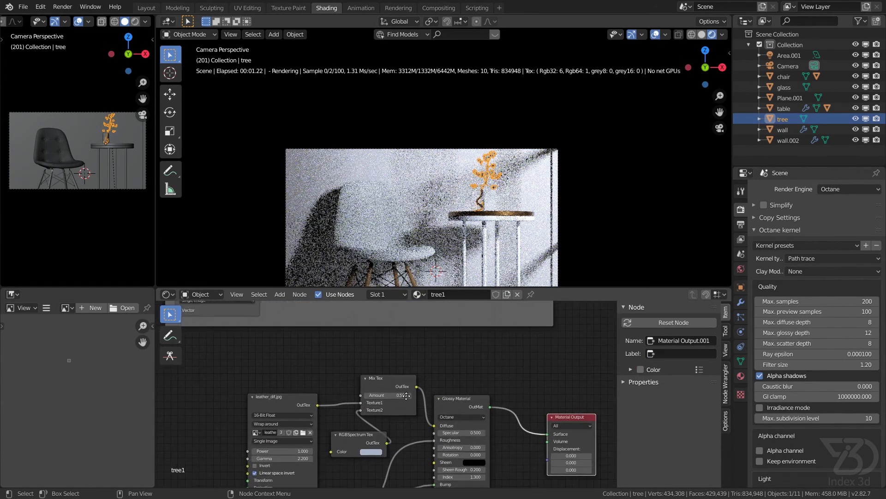
key(x)
click(415, 323)
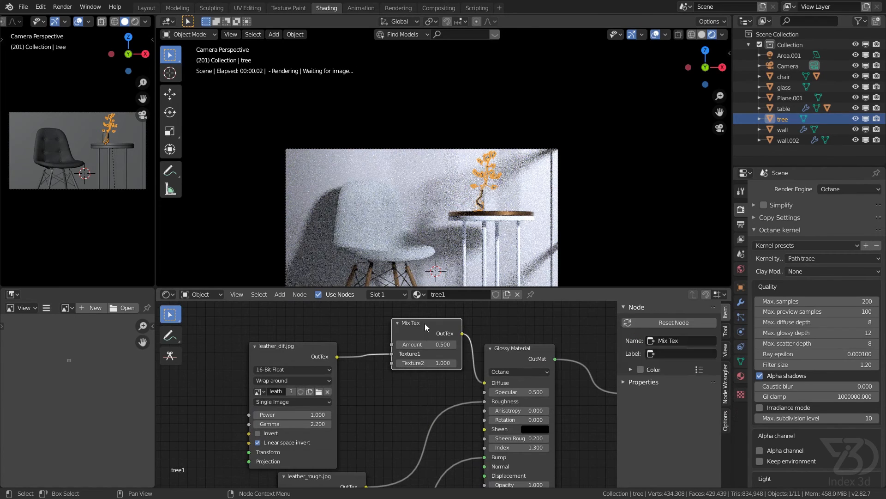
key(x)
drag(337, 357, 484, 383)
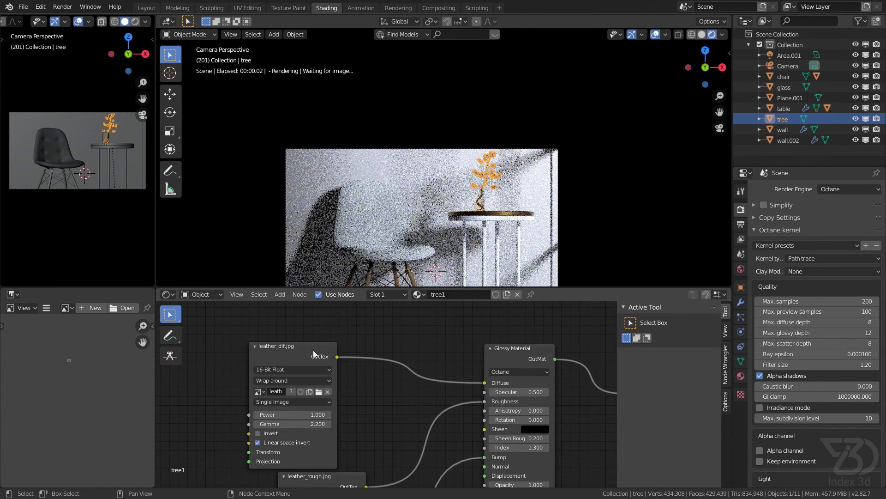
Replace the diffuse texture's image with tree_dif.jpg and reposition that node beside the Glossy Material
drag(286, 346, 384, 337)
scroll(362, 391, up, 2)
scroll(362, 391, up, 1)
click(362, 389)
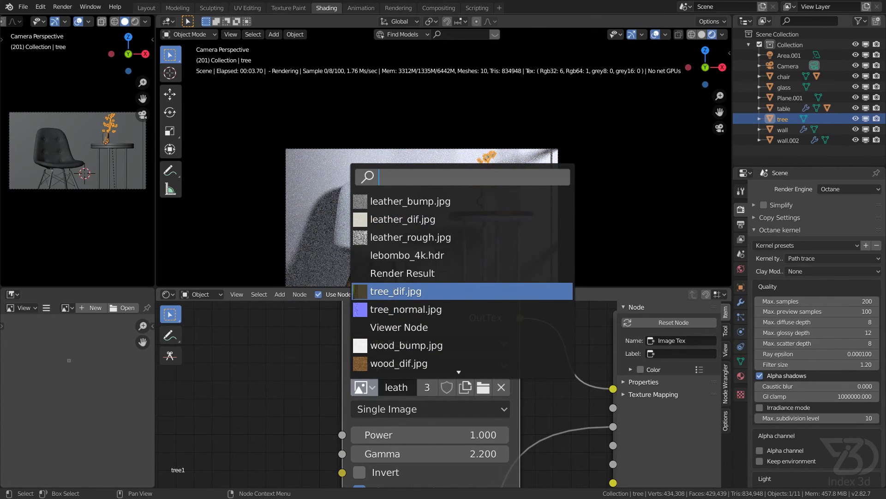
click(387, 291)
scroll(424, 326, down, 4)
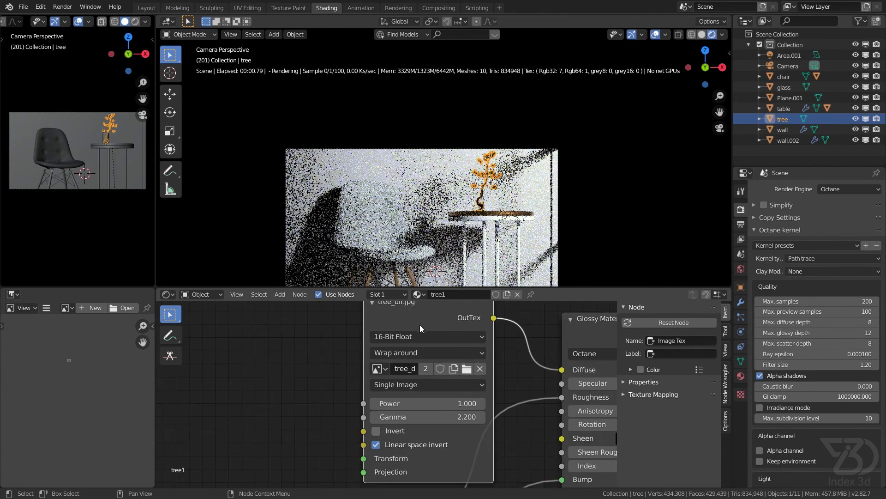
middle_drag(420, 326, 384, 358)
drag(406, 340, 341, 340)
Delete the leather_rough.jpg texture node from the tree1 material
scroll(420, 406, down, 3)
middle_drag(420, 434, 421, 327)
middle_drag(421, 393, 423, 380)
scroll(344, 392, up, 2)
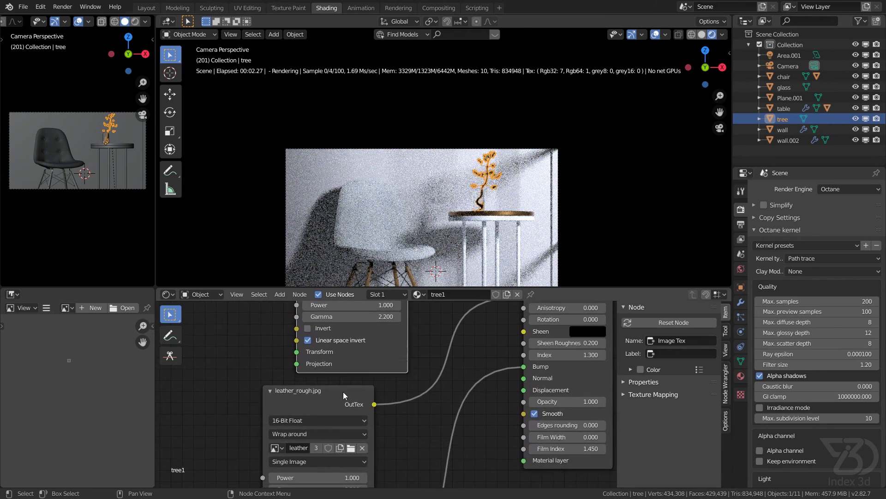
click(328, 390)
key(x)
Reconnect the leather_bump.jpg texture from the Glossy Material's Bump to its Normal and move that texture node closer
scroll(356, 406, down, 5)
middle_drag(397, 434, 408, 350)
scroll(393, 374, up, 1)
drag(334, 434, 336, 367)
middle_drag(418, 337, 397, 426)
mouse_move(470, 372)
mouse_down()
mouse_move(450, 383)
mouse_move(471, 380)
mouse_move(440, 372)
mouse_move(466, 372)
mouse_move(440, 380)
mouse_move(473, 379)
mouse_up()
drag(319, 466, 354, 434)
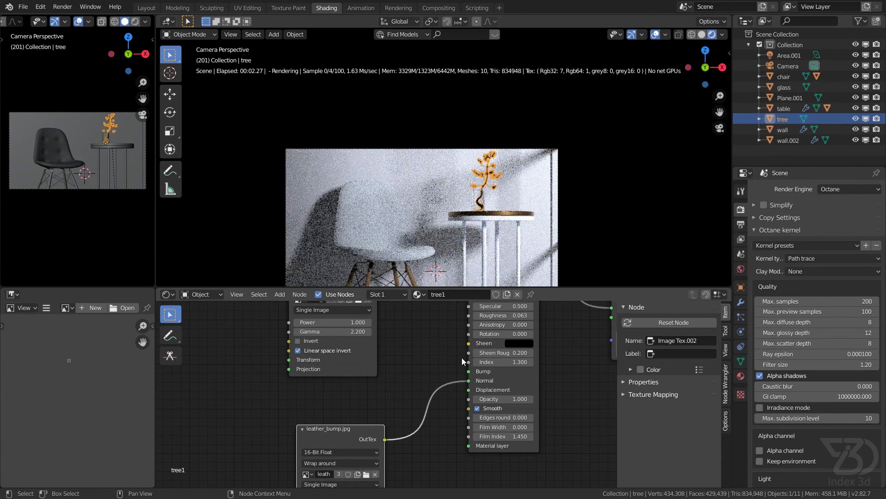
Replace the image of the texture feeding Normal with tree_normal.jpg and save the file
middle_drag(358, 475, 380, 412)
scroll(380, 412, up, 3)
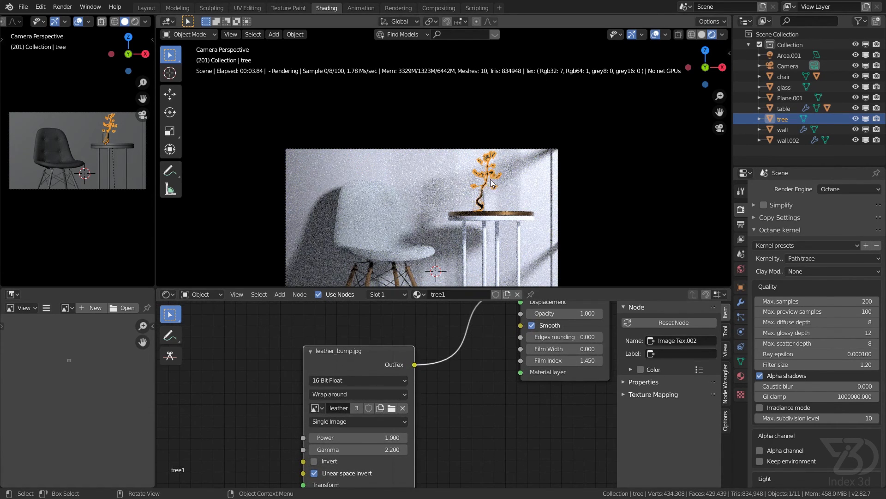
scroll(490, 181, up, 3)
click(316, 408)
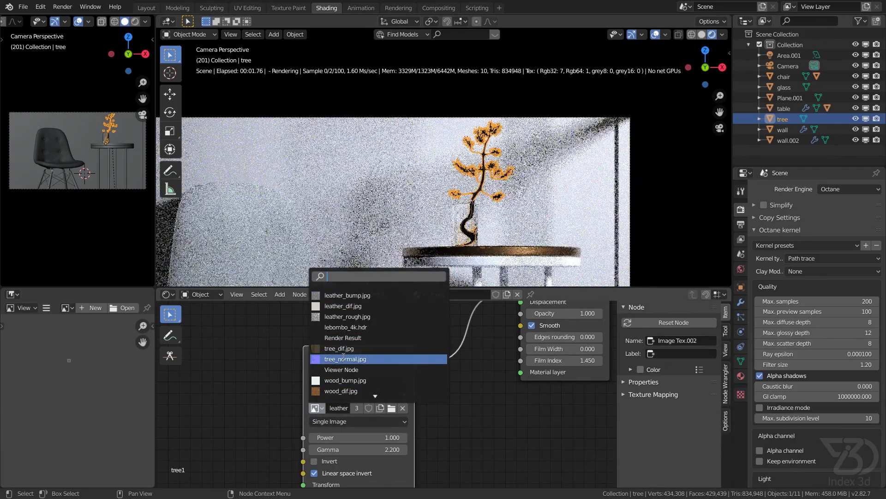
click(381, 358)
key(ctrl+s)
Set the tree_dif.jpg texture's gamma to 1.2 and save the file
scroll(444, 161, up, 3)
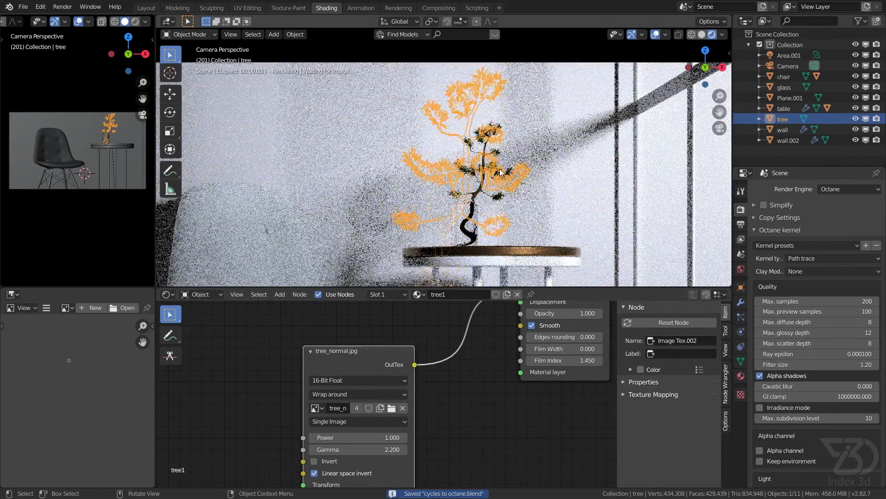
middle_drag(447, 356, 378, 393)
scroll(374, 394, up, 2)
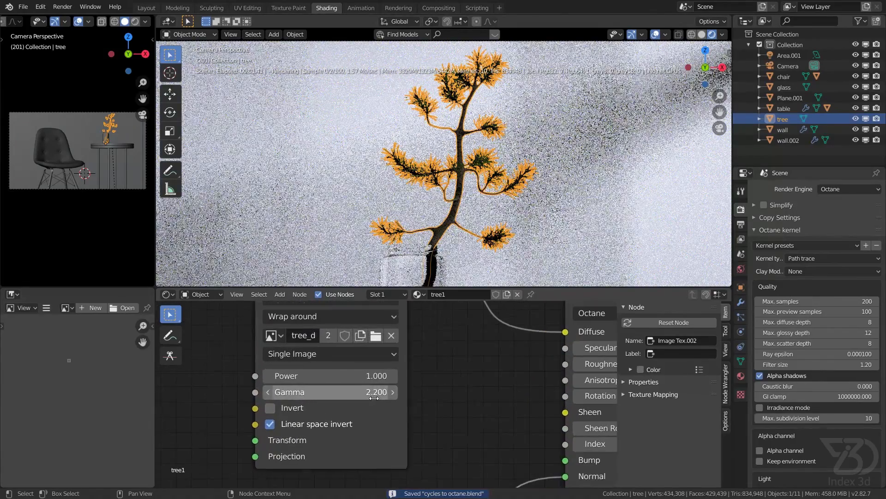
click(370, 397)
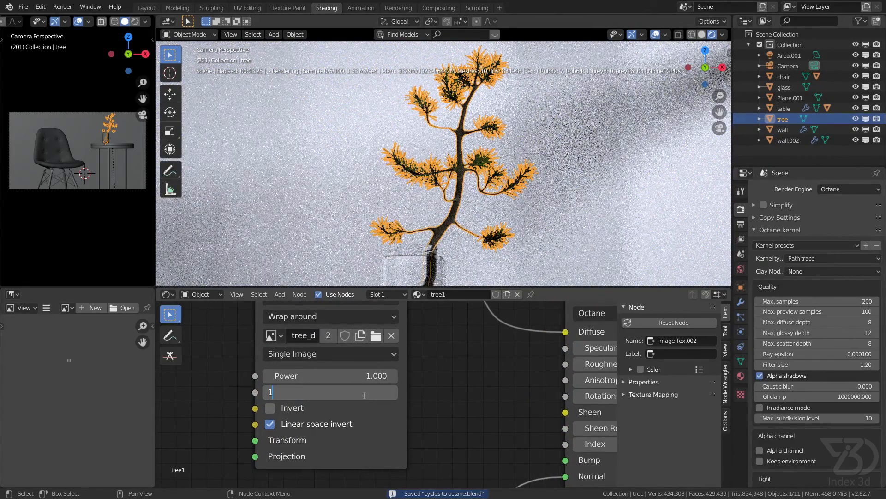
key(Return)
click(365, 395)
text(1.2)
key(Return)
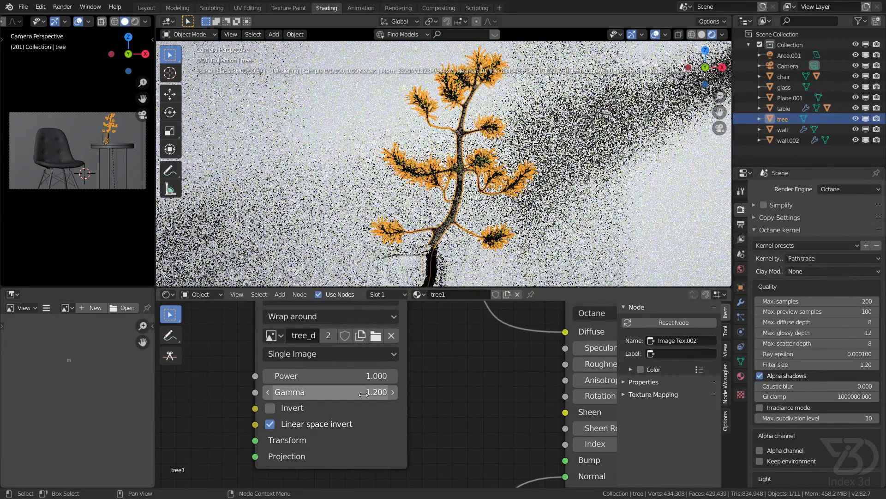
key(ctrl+s)
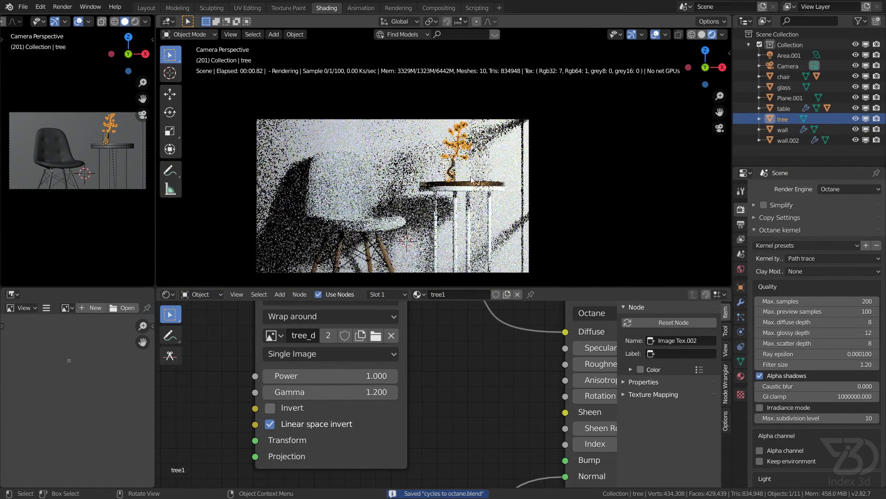
Select the wall, save the file, and add a Material Output node below the cycles frame in the wall material
click(414, 154)
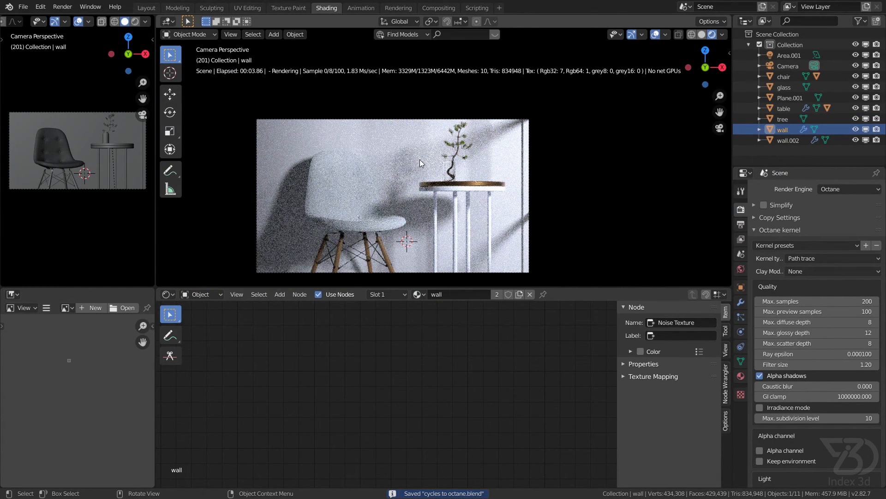
scroll(437, 366, down, 5)
middle_drag(408, 337, 457, 465)
scroll(444, 414, down, 4)
middle_drag(444, 414, 457, 397)
key(ctrl+s)
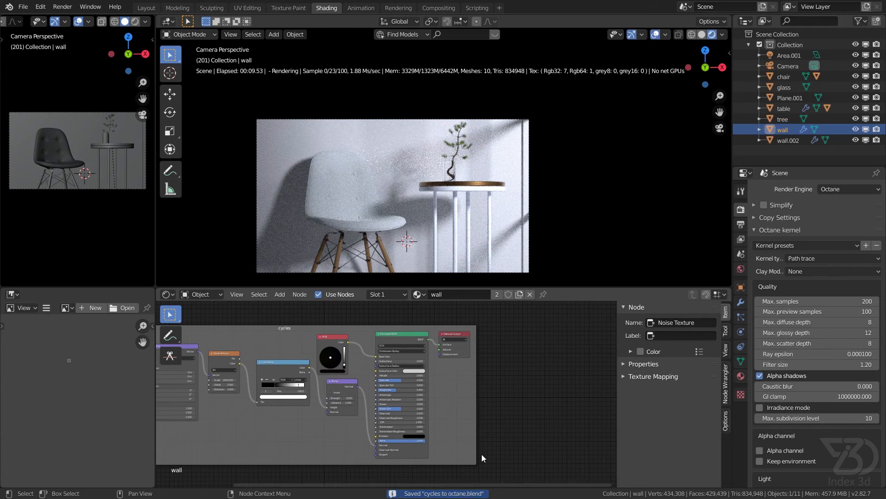
middle_drag(481, 453, 509, 419)
key(shift+a)
click(467, 290)
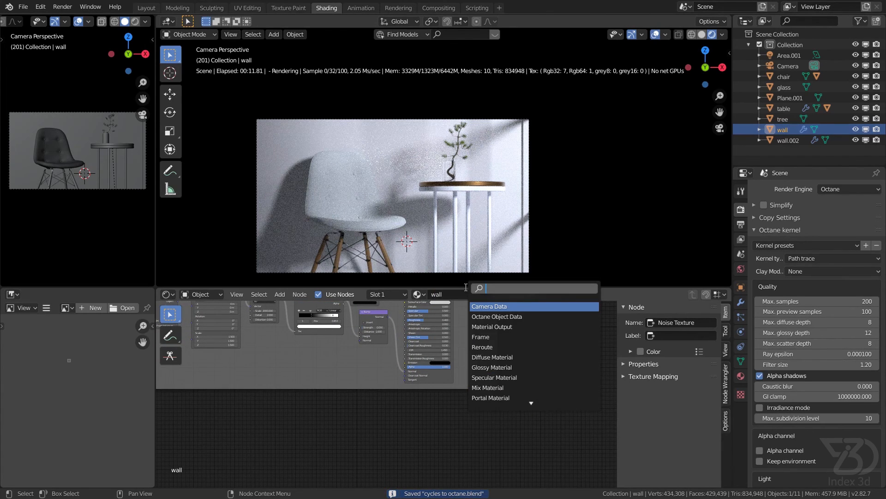
text(ma)
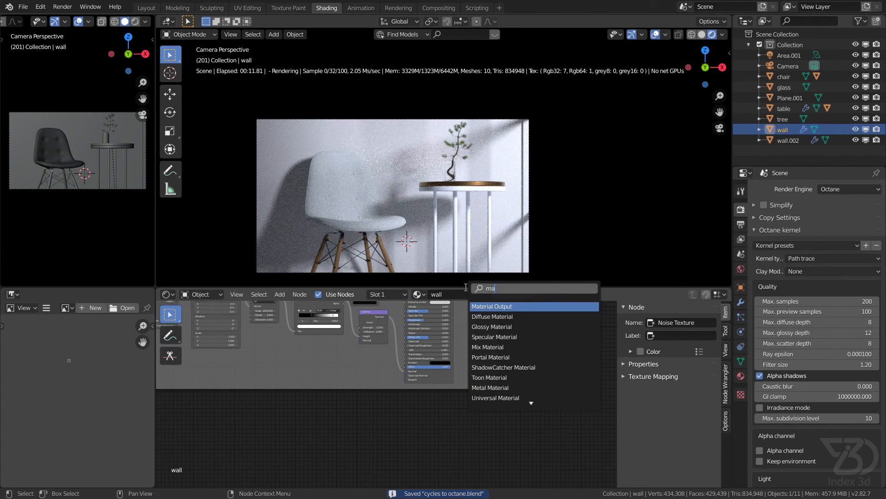
click(483, 306)
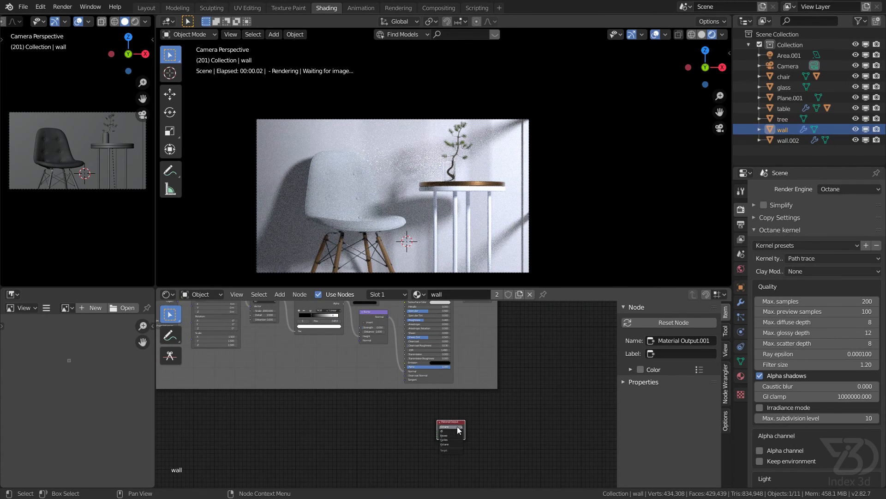
Set the wall's new Material Output target to All and move the node beneath the frame's output end
click(454, 427)
click(453, 432)
drag(451, 422, 479, 409)
middle_drag(438, 418, 461, 431)
Add a Glossy Material node beside the wall's new Material Output and connect its OutMat to Surface
key(shift+a)
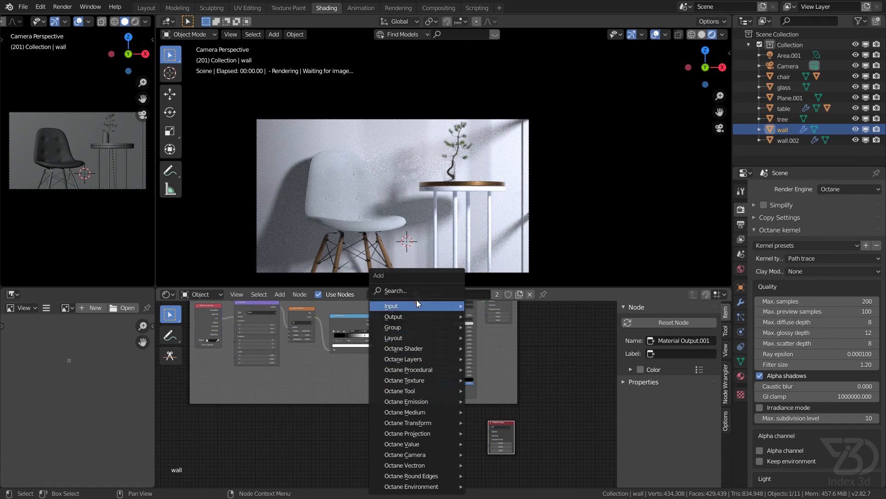
click(412, 291)
text(glo)
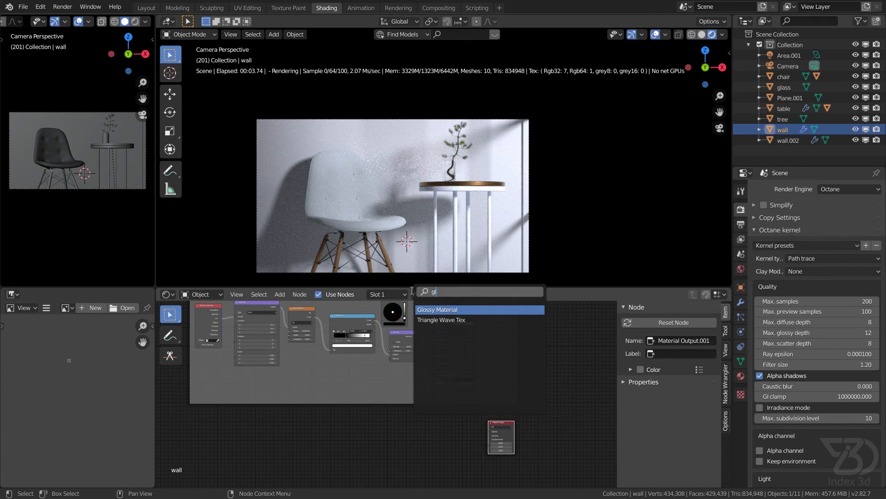
click(444, 308)
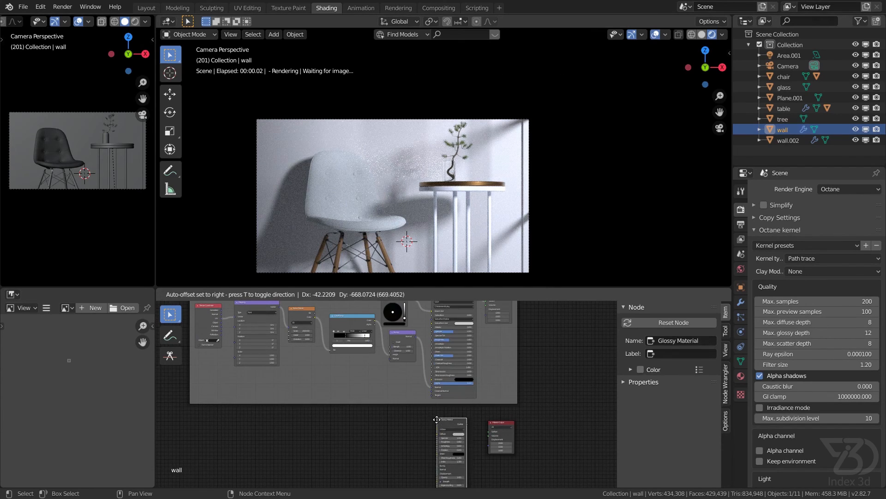
click(467, 428)
scroll(467, 429, up, 5)
drag(467, 424, 499, 433)
Set the Glossy Material's Specular to 0.5 and Roughness to 0.15, then save the file
middle_drag(504, 345, 506, 389)
middle_drag(451, 327, 461, 372)
scroll(461, 372, up, 4)
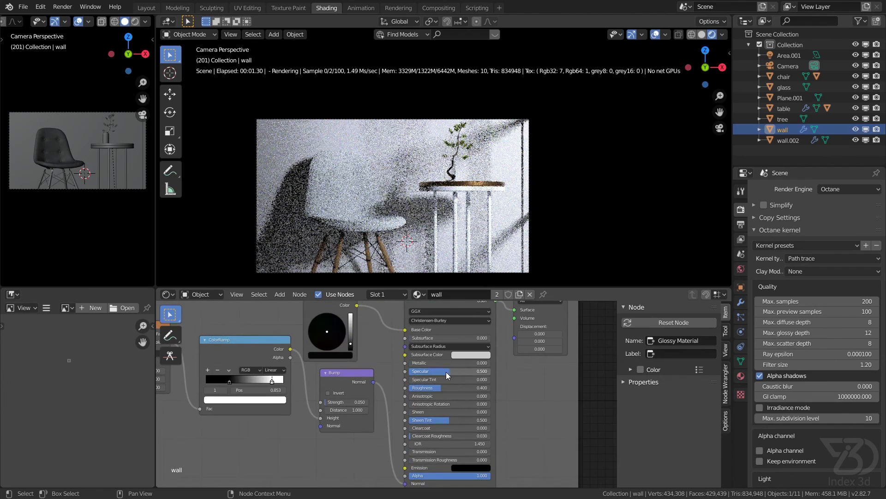
scroll(459, 387, down, 2)
middle_drag(504, 455, 510, 367)
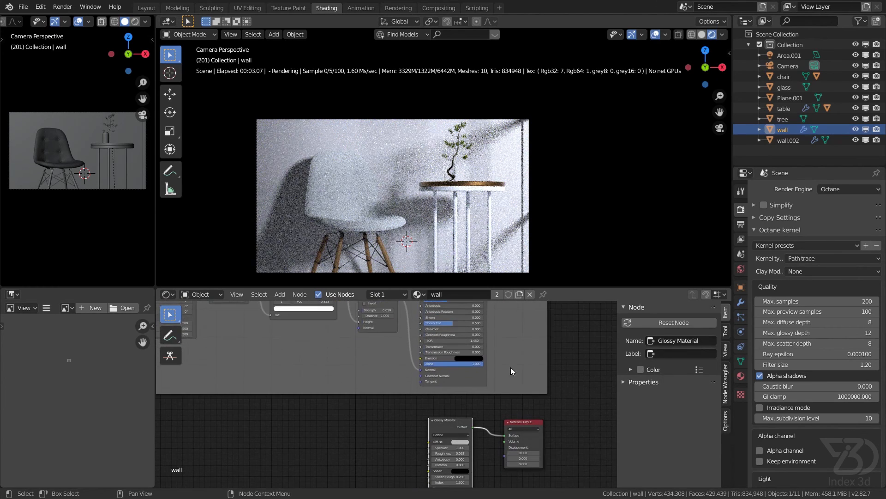
middle_drag(478, 443, 463, 389)
scroll(463, 389, up, 5)
click(447, 386)
text(.5)
key(Tab)
text(.)
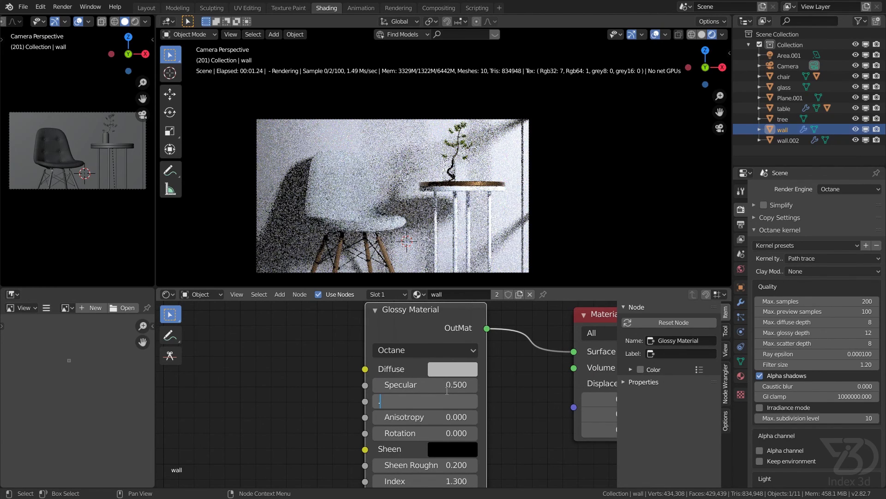
text(15)
key(Return)
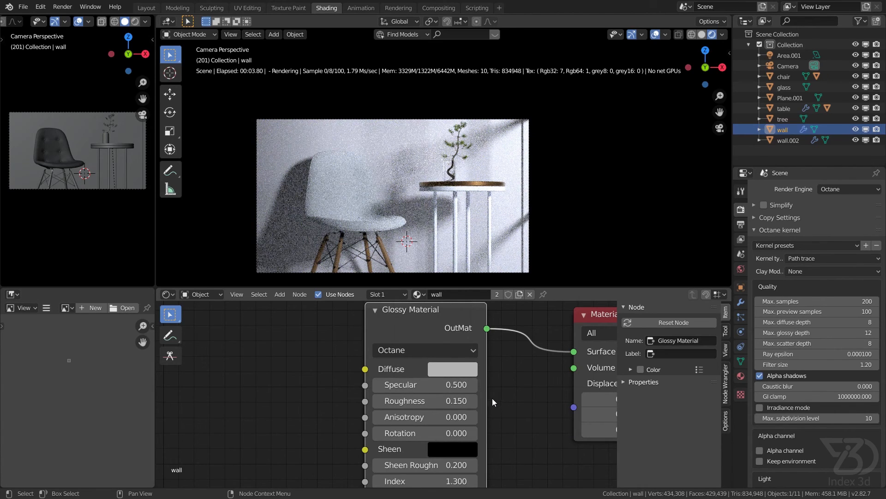
scroll(463, 364, down, 2)
key(ctrl+s)
scroll(486, 371, down, 1)
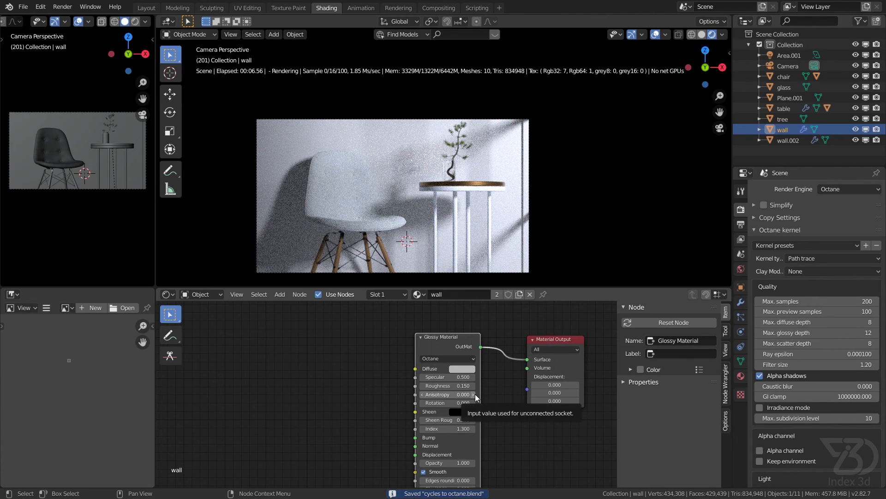
Add a Noise Tex node before the Glossy Material in the wall material
scroll(401, 373, down, 3)
middle_drag(395, 376, 436, 485)
scroll(383, 347, down, 3)
scroll(397, 351, up, 4)
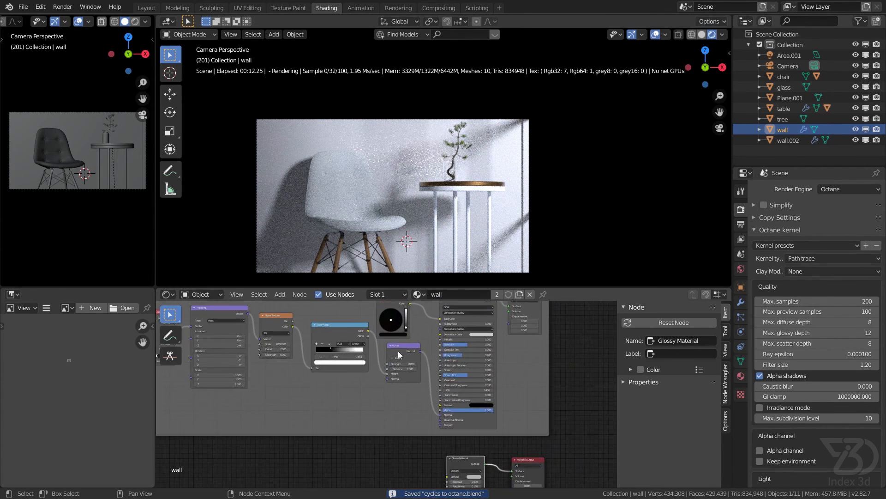
scroll(398, 434, down, 2)
middle_drag(398, 435, 412, 360)
scroll(414, 409, up, 5)
key(shift+a)
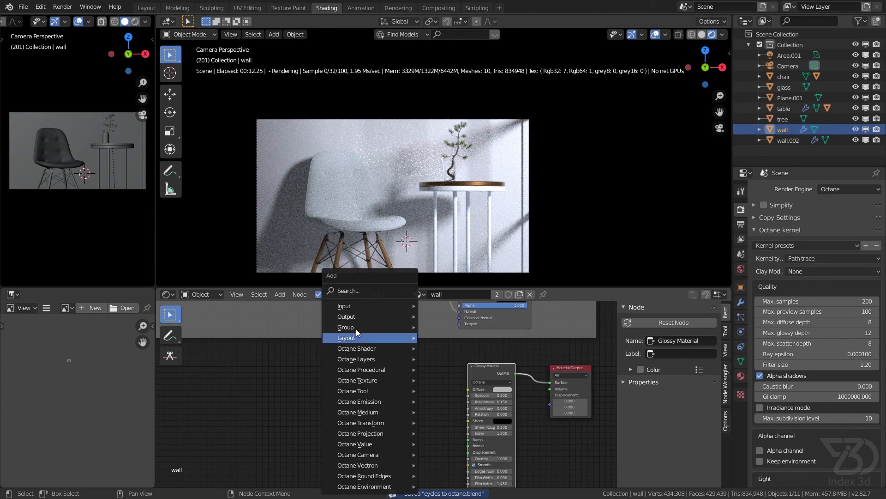
click(362, 293)
text(noi)
key(Return)
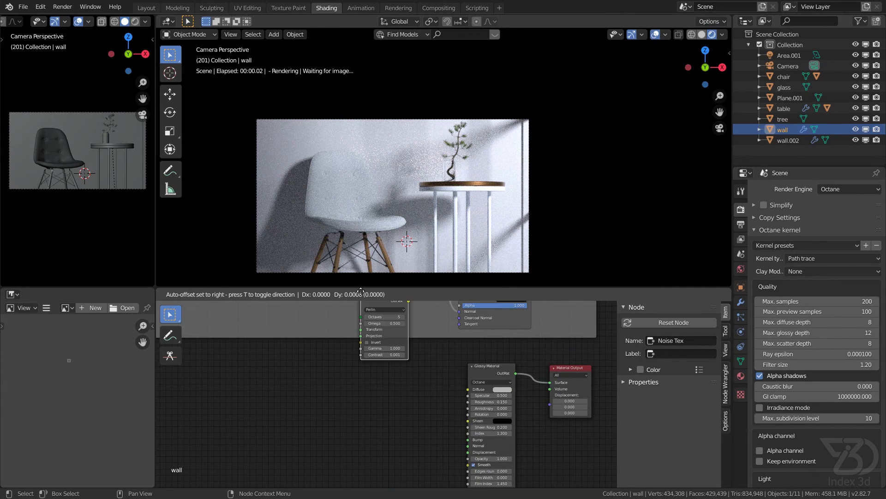
click(388, 381)
Examine the Mapping, Noise Texture, ColorRamp and Bump settings in the wall's Cycles frame
scroll(401, 381, up, 4)
scroll(401, 382, down, 4)
middle_drag(392, 380, 389, 444)
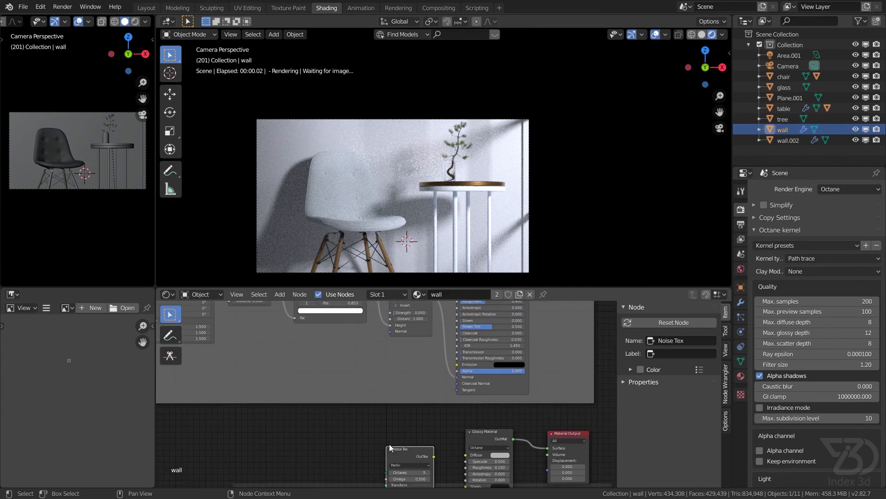
middle_drag(335, 347, 378, 412)
scroll(379, 392, up, 3)
middle_drag(295, 363, 363, 391)
scroll(342, 369, up, 1)
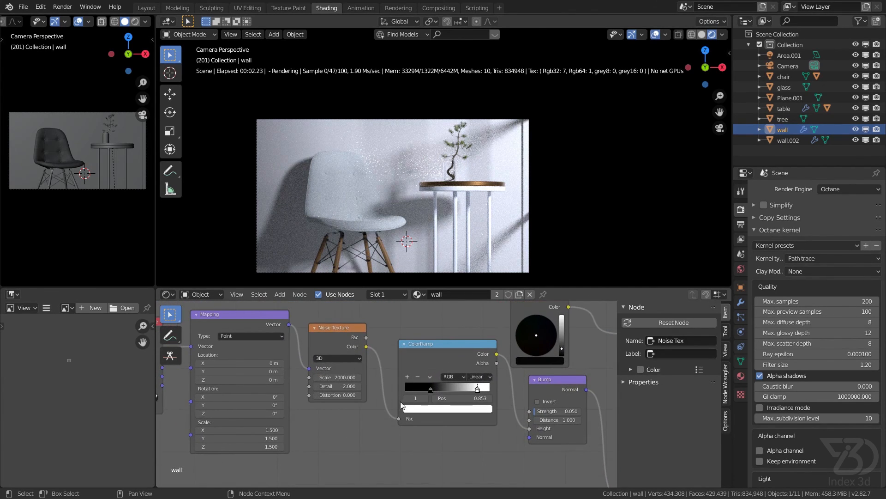
scroll(394, 397, down, 3)
middle_drag(406, 434, 323, 344)
scroll(370, 392, up, 6)
middle_drag(434, 475, 359, 385)
Connect the Noise Tex output to the Glossy Material's Diffuse to preview the noise on the wall, and save the file
key(ctrl+s)
scroll(410, 384, up, 1)
key(ctrl+s)
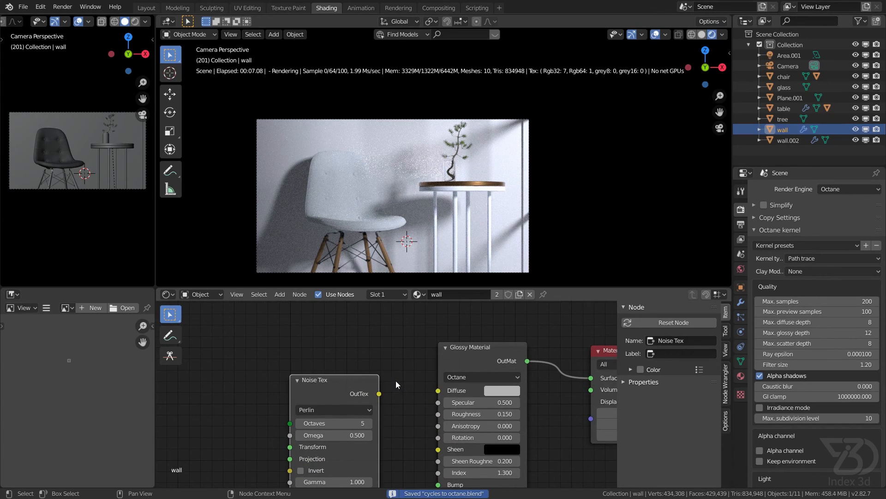
middle_drag(474, 362, 430, 361)
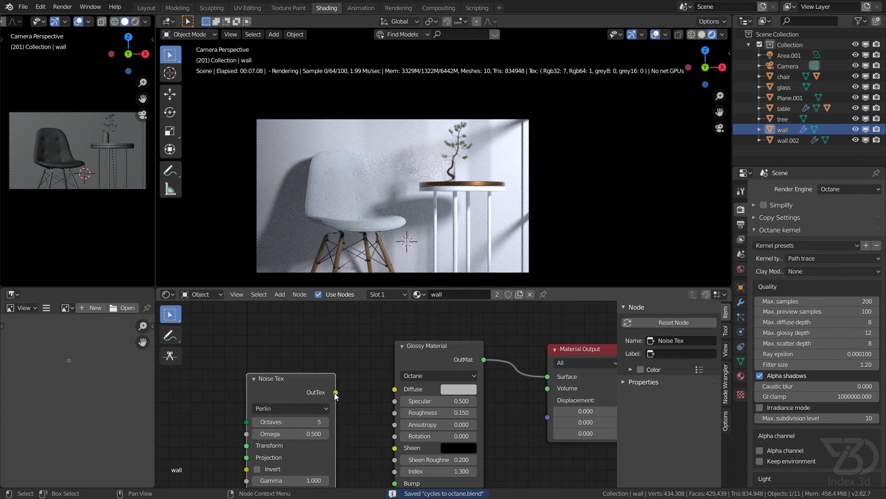
drag(336, 391, 400, 389)
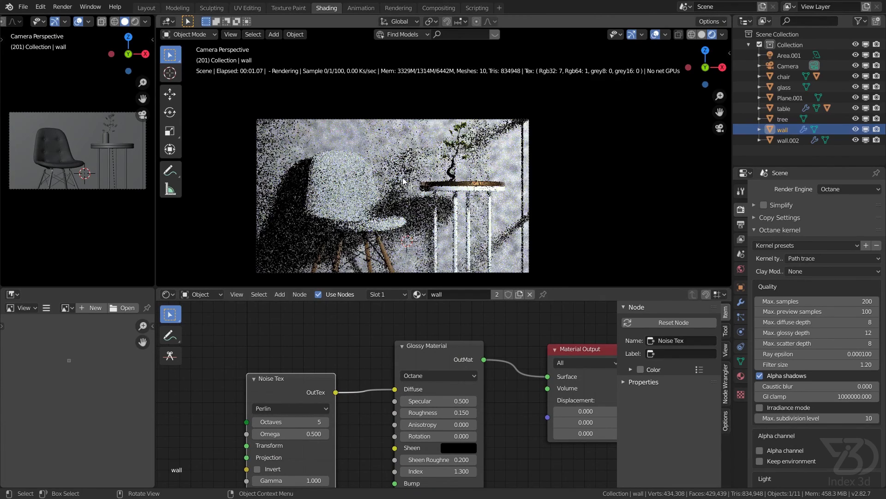
scroll(404, 182, up, 5)
key(ctrl+s)
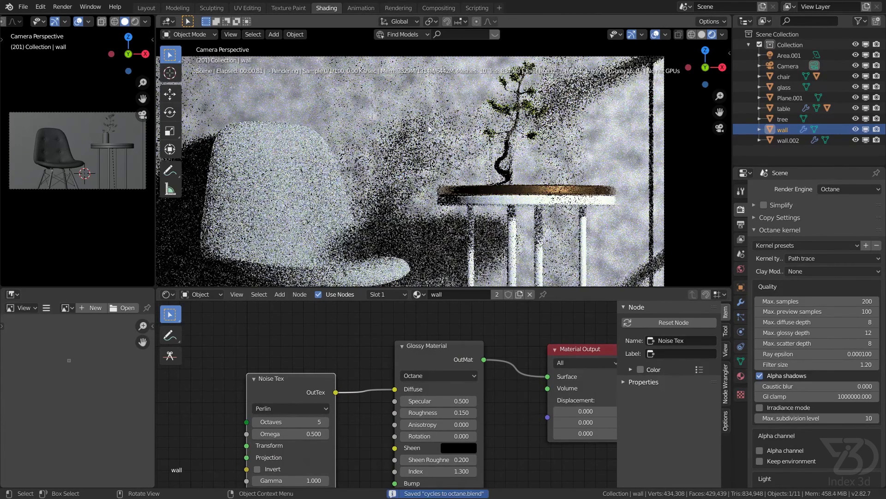
Set the Noise Tex Octaves to 2
scroll(338, 411, up, 3)
click(312, 368)
text(2)
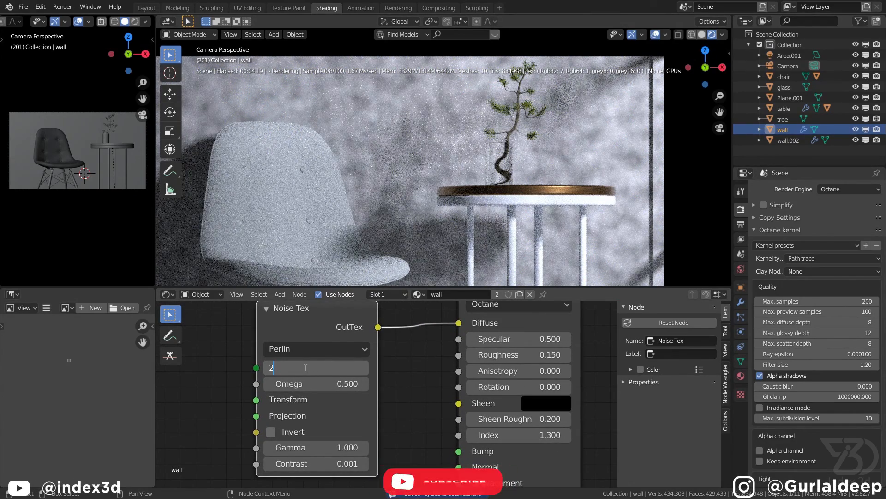
key(Return)
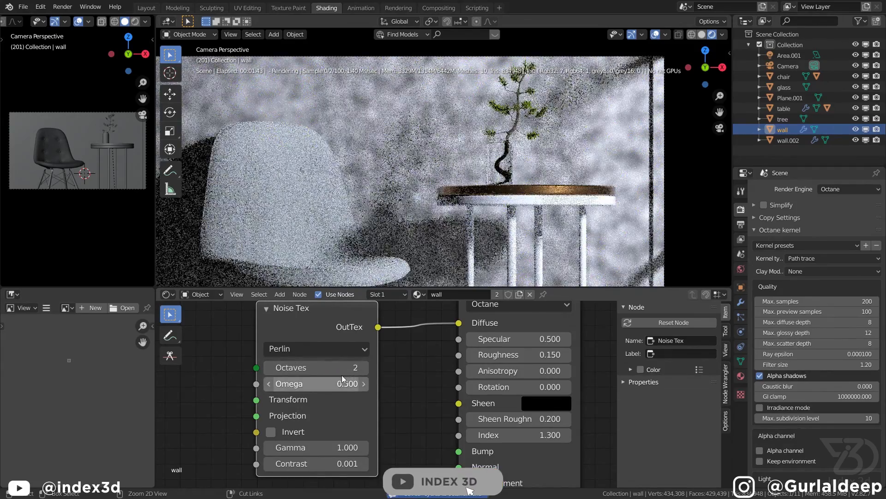
Recheck the Cycles noise nodes against the Noise Tex settings in the wall material
scroll(300, 406, down, 2)
middle_drag(299, 406, 371, 450)
scroll(332, 382, down, 1)
scroll(333, 381, down, 2)
middle_drag(323, 333, 380, 395)
middle_drag(293, 323, 331, 342)
scroll(328, 388, up, 3)
scroll(328, 387, up, 1)
scroll(329, 387, down, 8)
scroll(393, 430, up, 5)
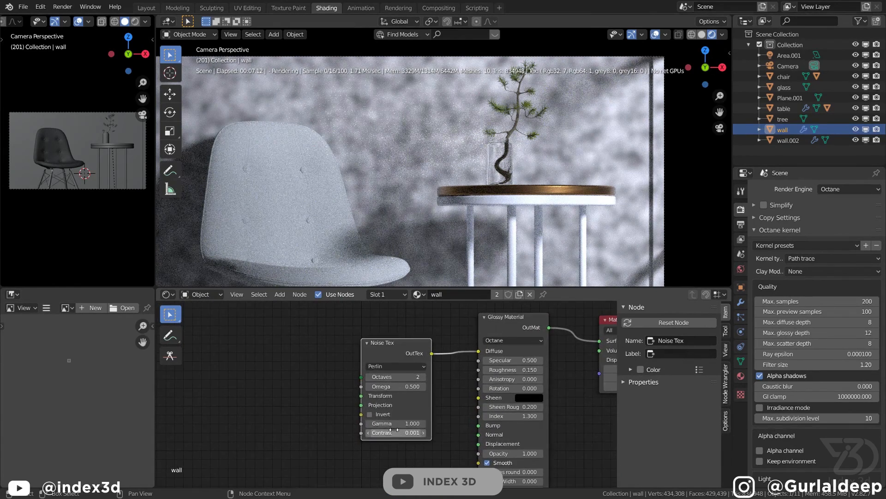
scroll(394, 430, up, 2)
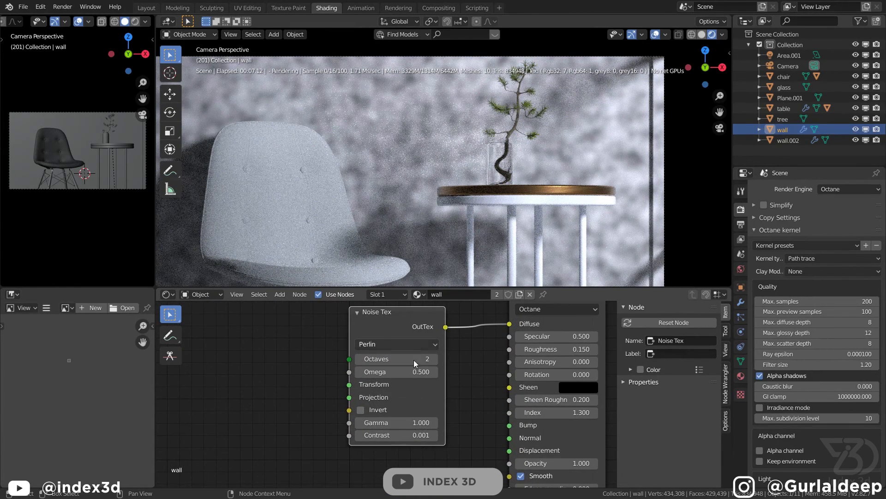
Add a Full Transform node and connect it to the Noise Tex Transform input
scroll(374, 398, down, 3)
middle_drag(313, 373, 400, 407)
key(shift+a)
click(360, 290)
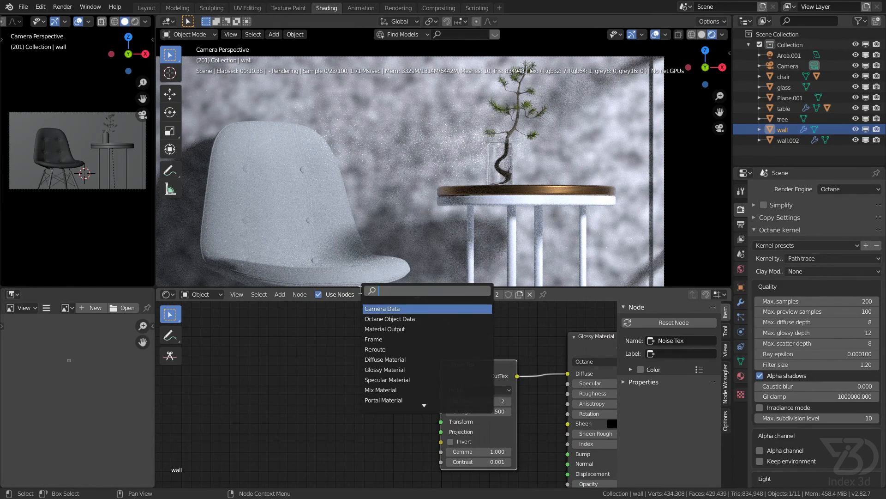
text(ful)
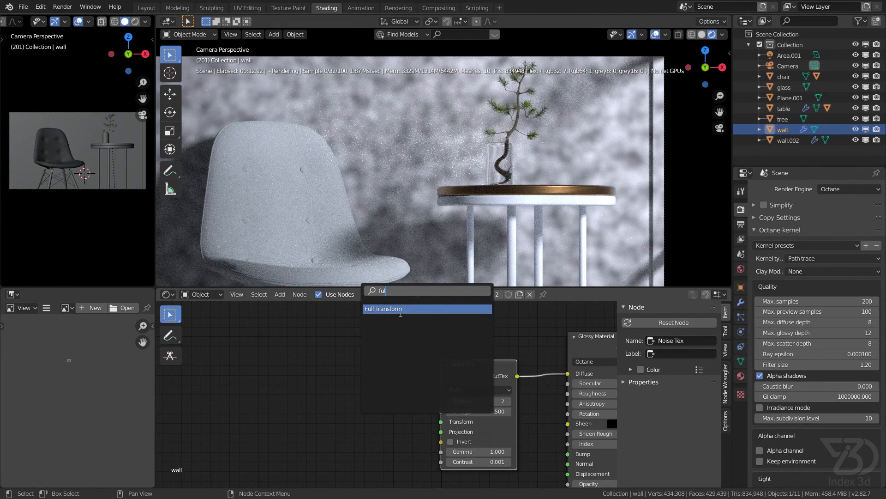
click(401, 311)
click(280, 407)
drag(371, 397, 441, 421)
Set all three Scale values of the Full Transform node to 0.1
middle_drag(397, 422, 422, 365)
scroll(388, 397, up, 4)
middle_drag(423, 409, 444, 364)
drag(364, 375, 364, 402)
text(.1)
key(Return)
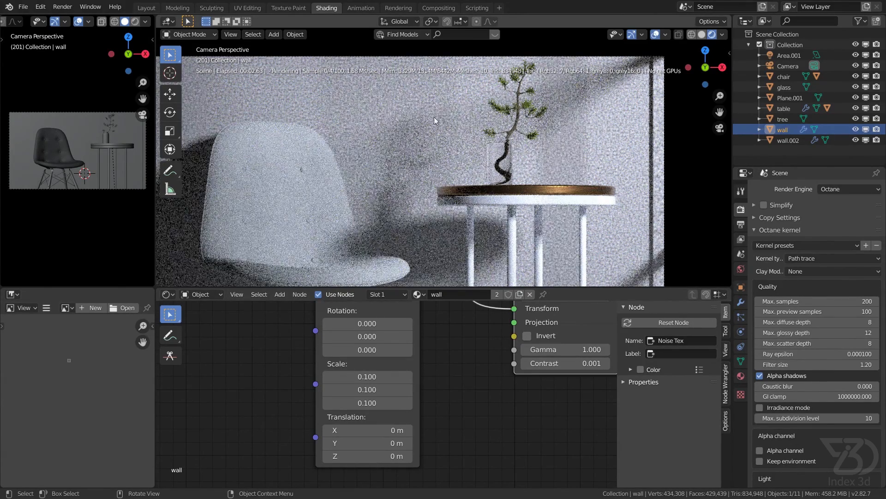
Reduce the Full Transform Scale to 0.01 on all axes, inspect the wall closely and save the file
drag(367, 377, 366, 402)
text(.01)
key(Return)
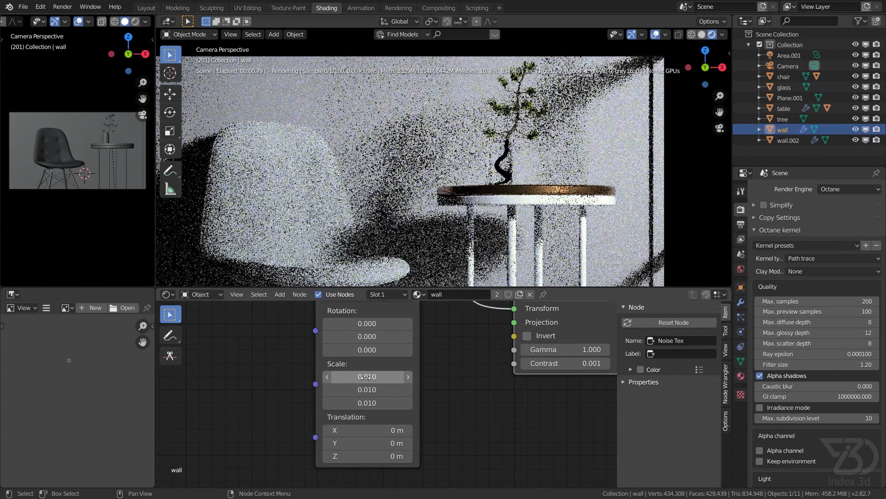
scroll(425, 164, up, 3)
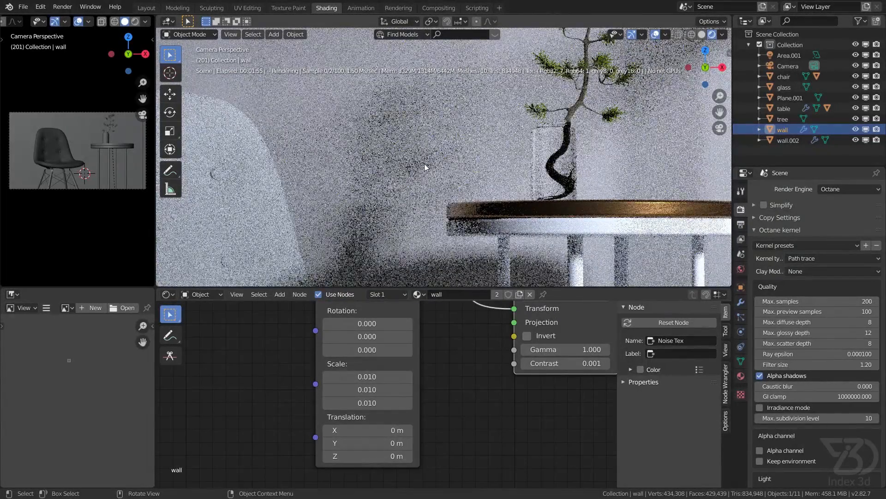
key(ctrl+s)
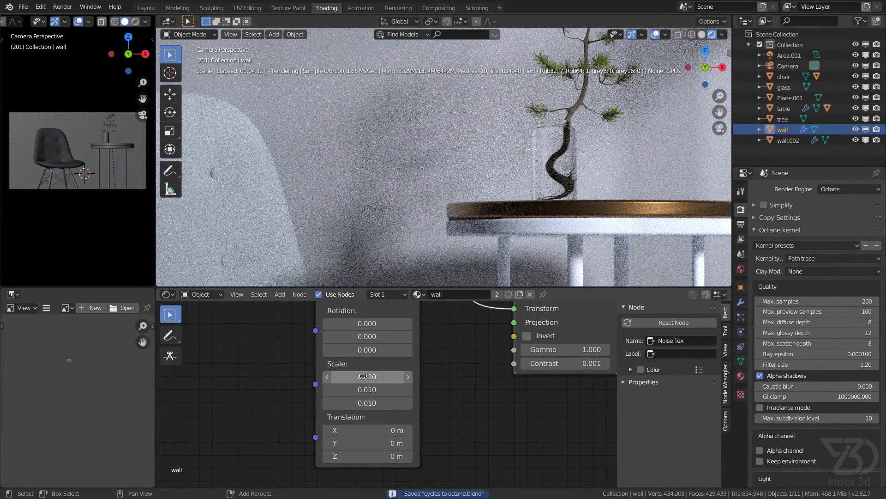
Set the Full Transform Scale to 0.05 on all axes and save the file
drag(364, 376, 363, 402)
text(.05)
key(Return)
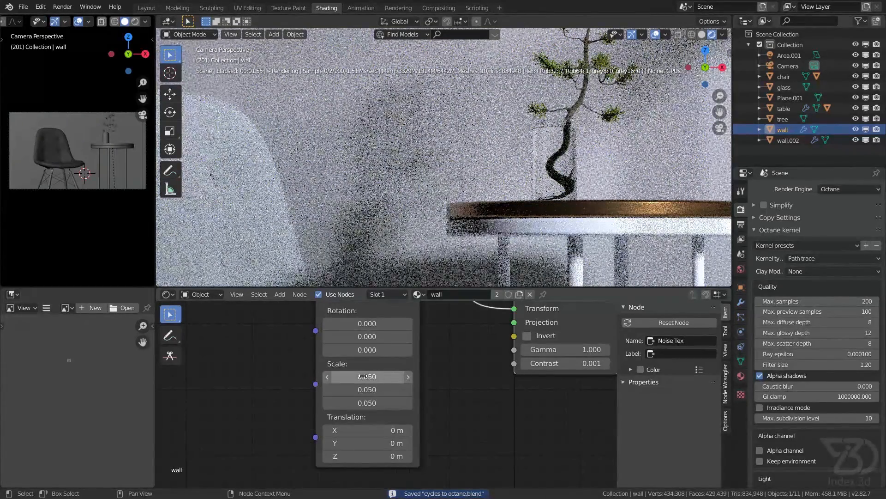
key(ctrl+s)
Set the Full Transform Scale to 0.025 on all axes
drag(369, 375, 369, 402)
text(.025)
key(Return)
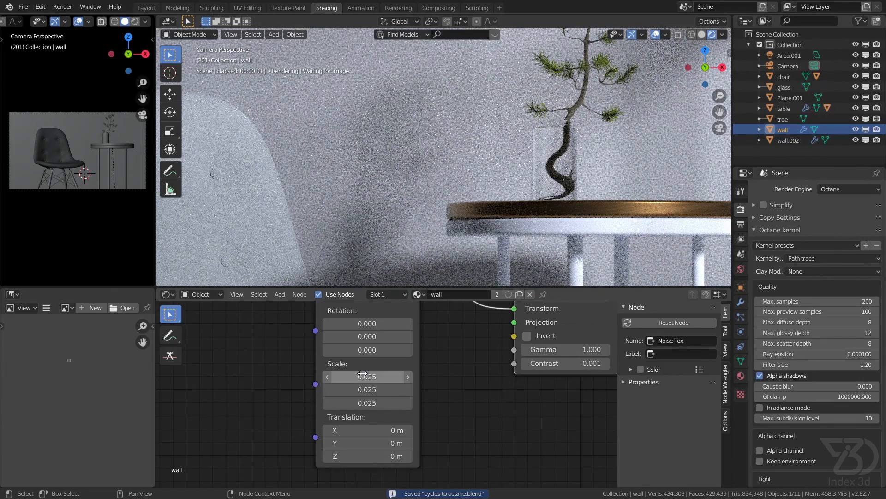
Move the Noise Tex link from the Glossy Material's Diffuse input to its Bump input
scroll(485, 377, down, 3)
middle_drag(476, 381, 430, 347)
drag(441, 318, 442, 382)
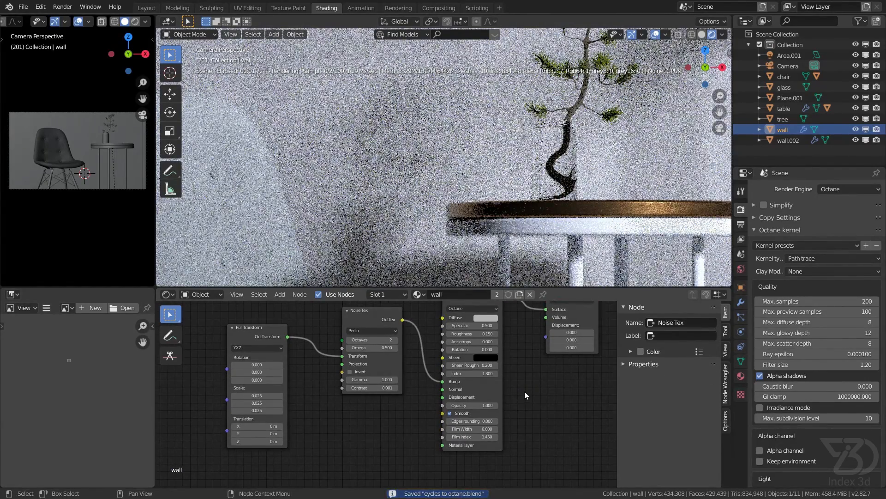
Match the Glossy Material's Diffuse to the near-black colour feeding the Cycles Base Color, save the file and check the wall render
scroll(523, 391, down, 2)
scroll(450, 378, down, 2)
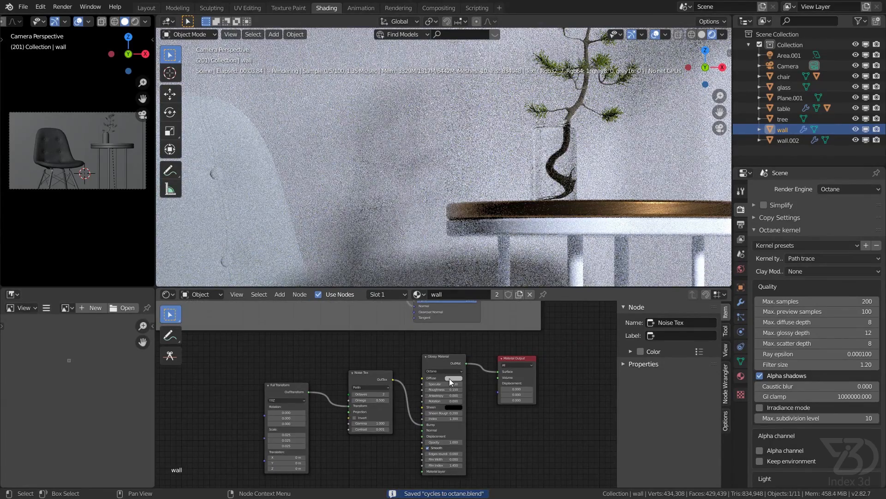
scroll(450, 379, up, 5)
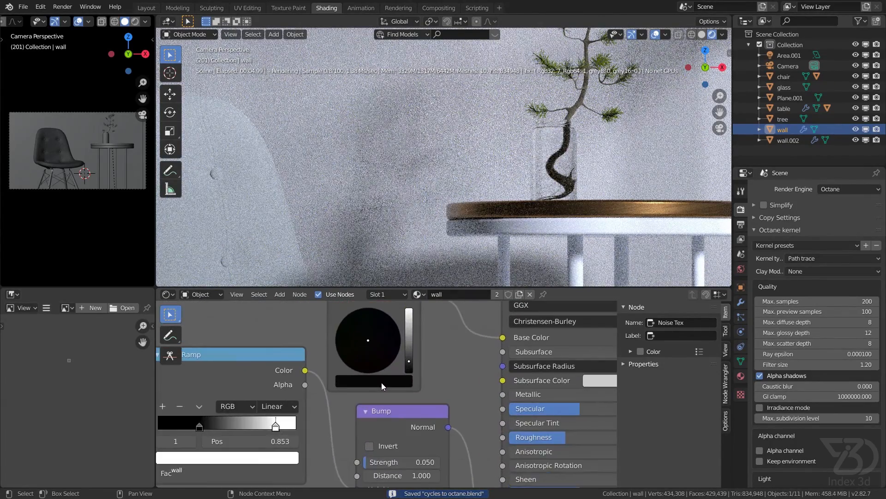
scroll(385, 384, down, 6)
middle_drag(455, 401, 414, 393)
scroll(413, 392, up, 1)
key(BackSpace)
key(ctrl+s)
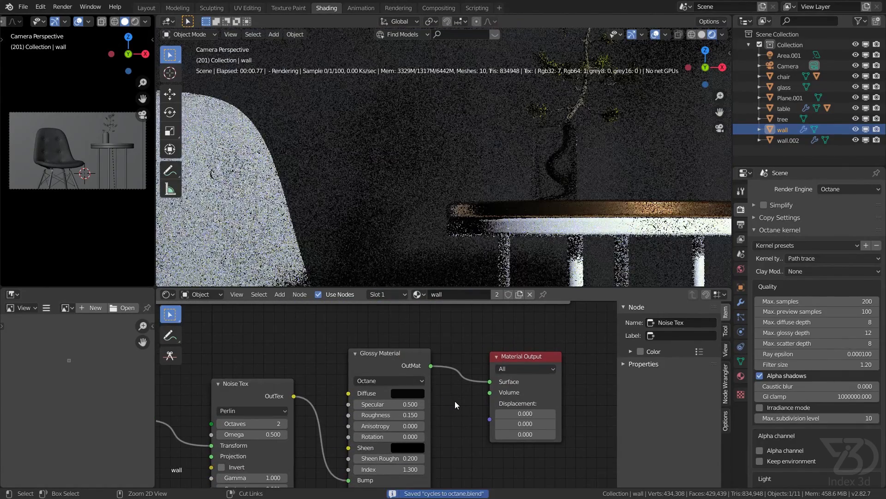
scroll(401, 212, down, 5)
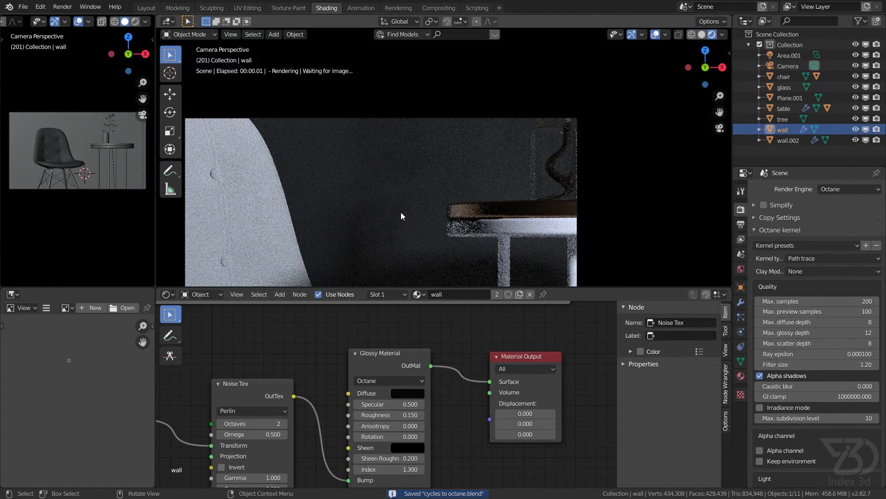
shift+middle_drag(401, 212, 476, 127)
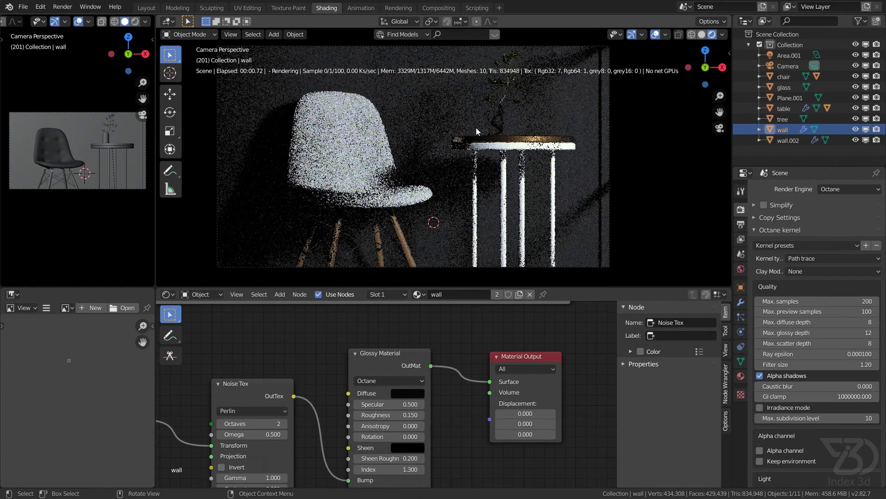
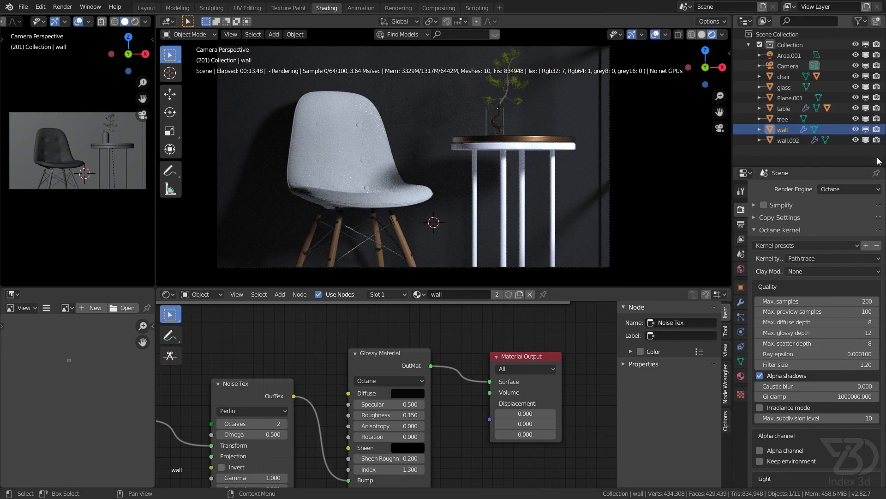
Save the file and switch the render engine to Cycles
click(843, 190)
click(841, 188)
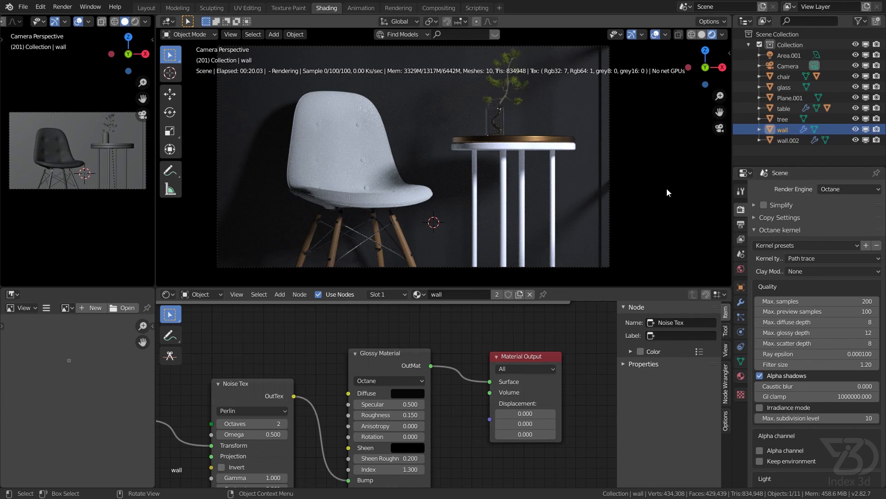
key(ctrl+s)
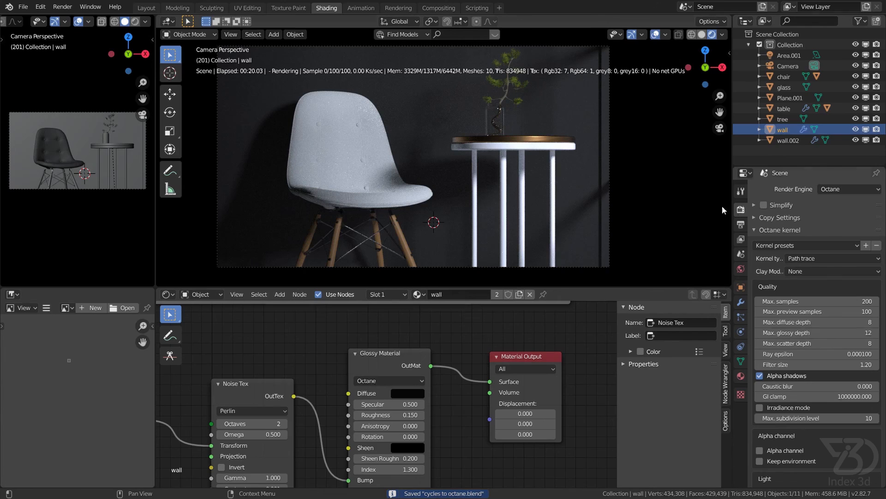
click(833, 189)
click(835, 190)
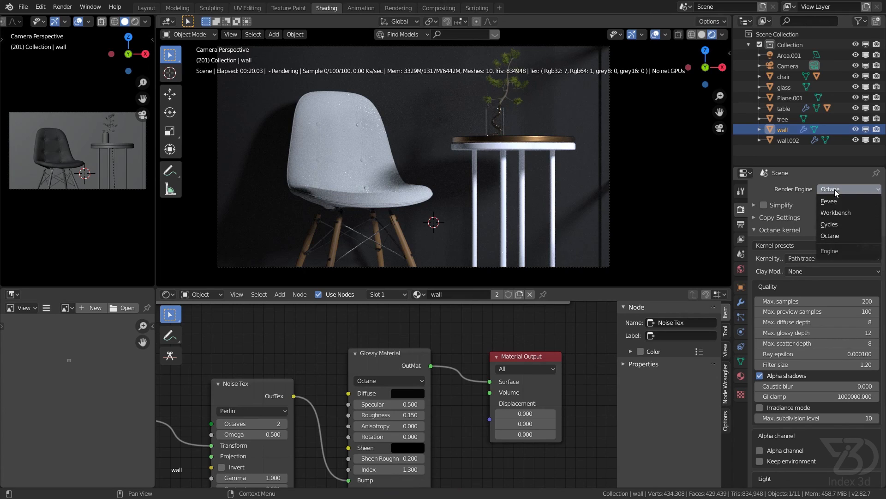
click(830, 226)
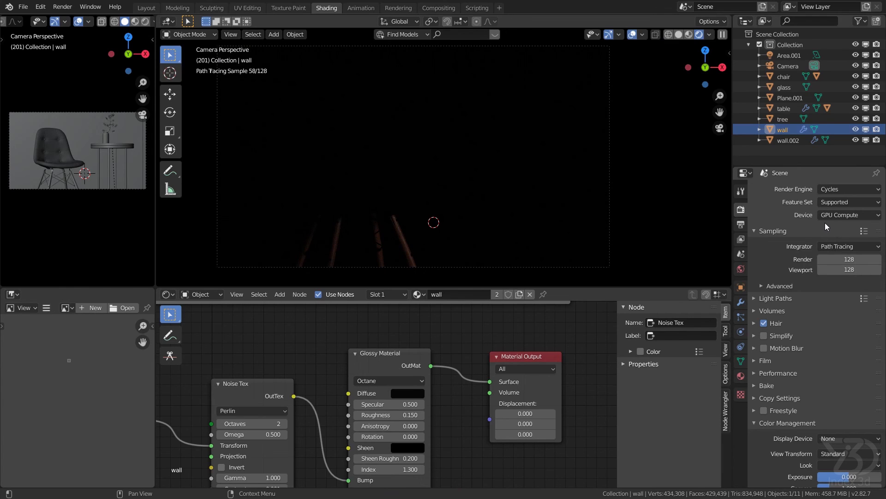
Set the Cycles Material Output target of the chair leg's wood material to All and save the file
click(407, 252)
scroll(507, 401, down, 12)
middle_drag(509, 388, 458, 347)
scroll(472, 406, up, 6)
scroll(440, 381, down, 4)
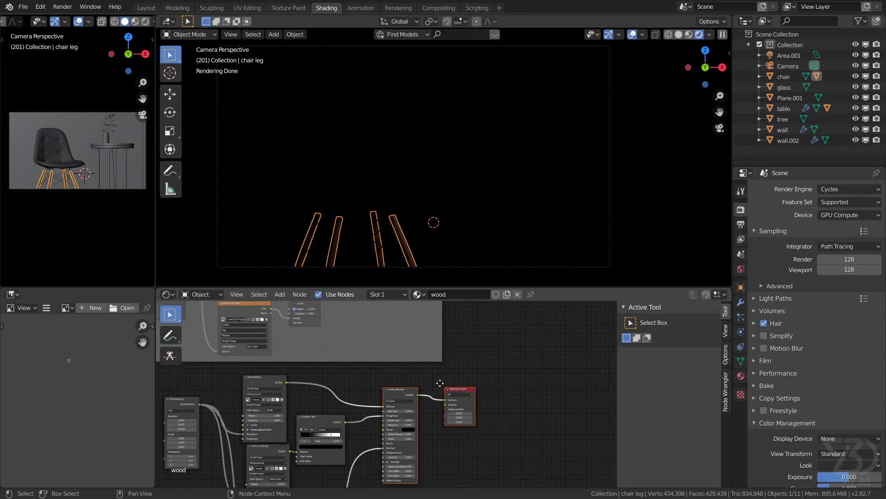
scroll(440, 381, up, 4)
click(442, 333)
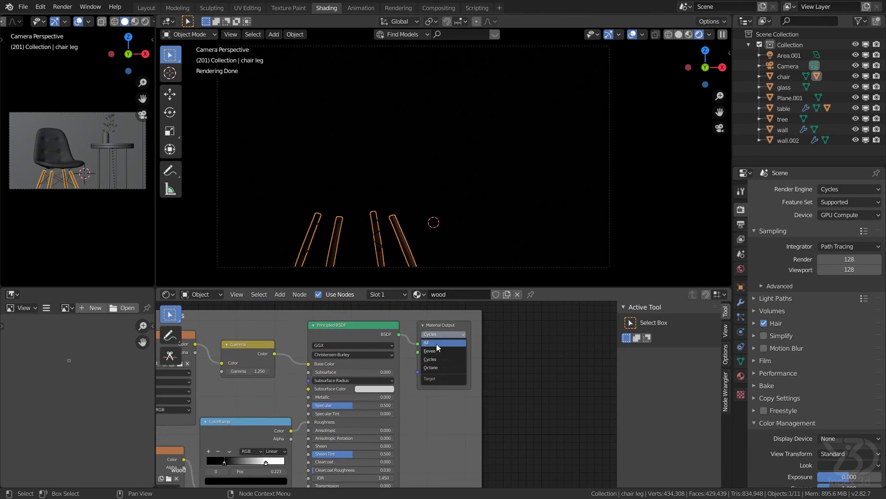
click(436, 343)
key(ctrl+s)
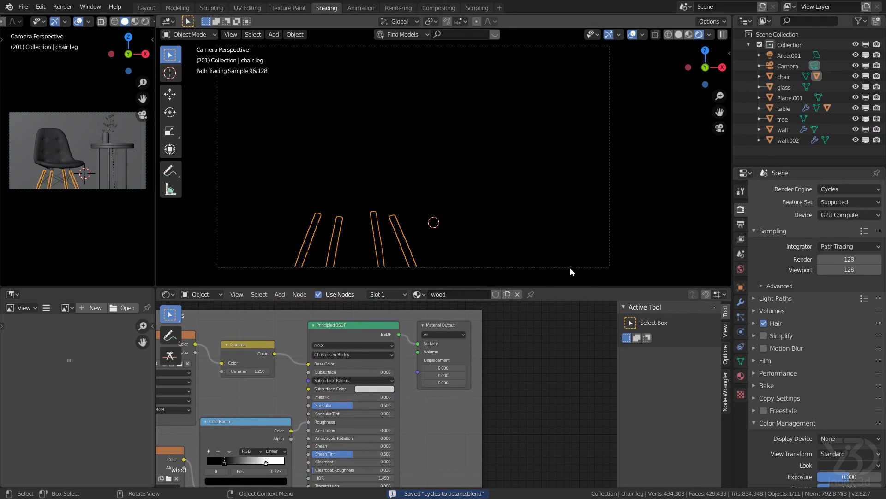
Select the wall and switch the render engine back to Octane
click(561, 228)
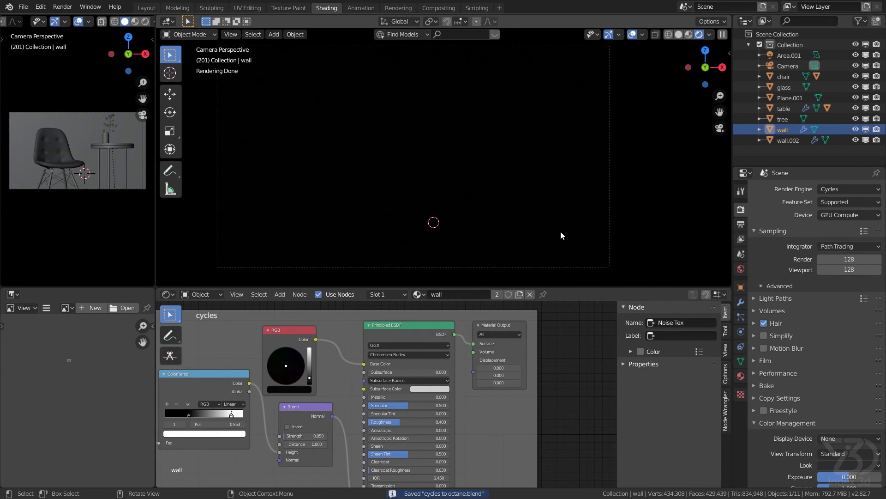
click(840, 192)
click(835, 235)
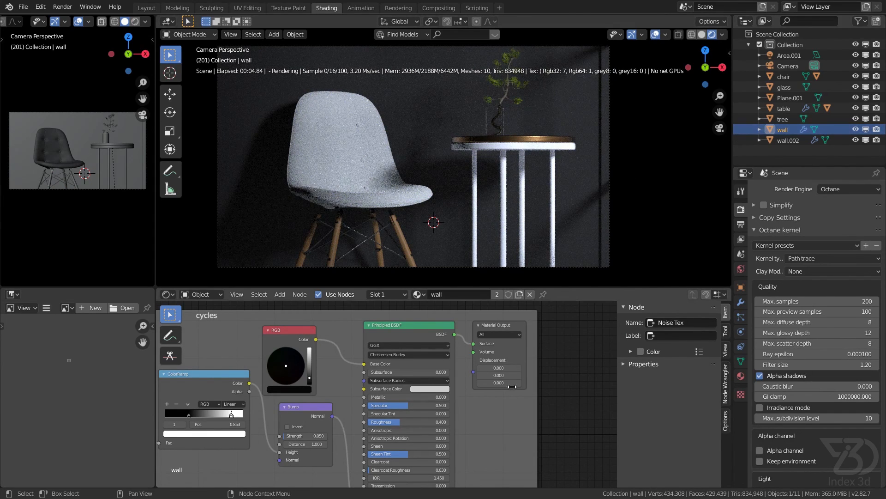
Set the target of the wall's Material Output fed by the Glossy Material to Octane
scroll(515, 374, down, 7)
middle_drag(514, 374, 462, 316)
scroll(450, 436, up, 7)
middle_drag(449, 431, 466, 394)
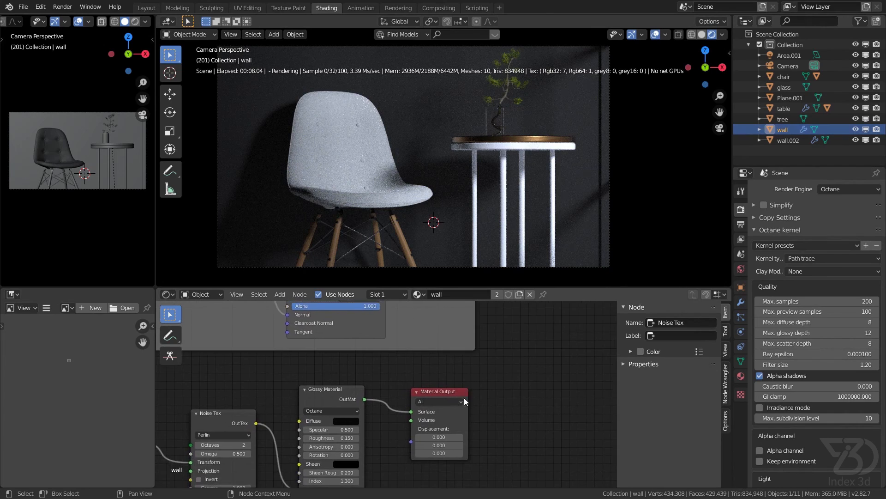
scroll(437, 402, up, 2)
click(426, 398)
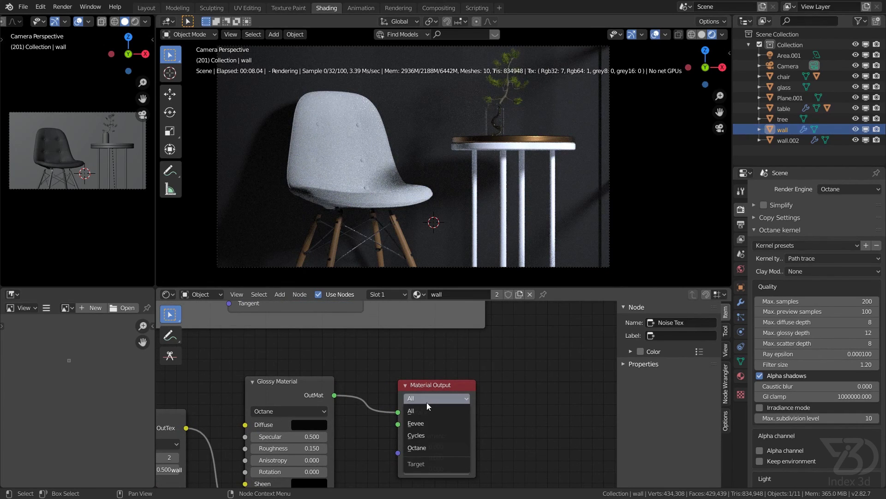
click(427, 446)
Set the target of the Material Output in the wall's cycles frame to All
middle_drag(481, 366, 467, 465)
middle_drag(455, 323, 445, 382)
scroll(440, 351, up, 2)
middle_drag(420, 307, 413, 401)
scroll(412, 391, up, 1)
click(415, 382)
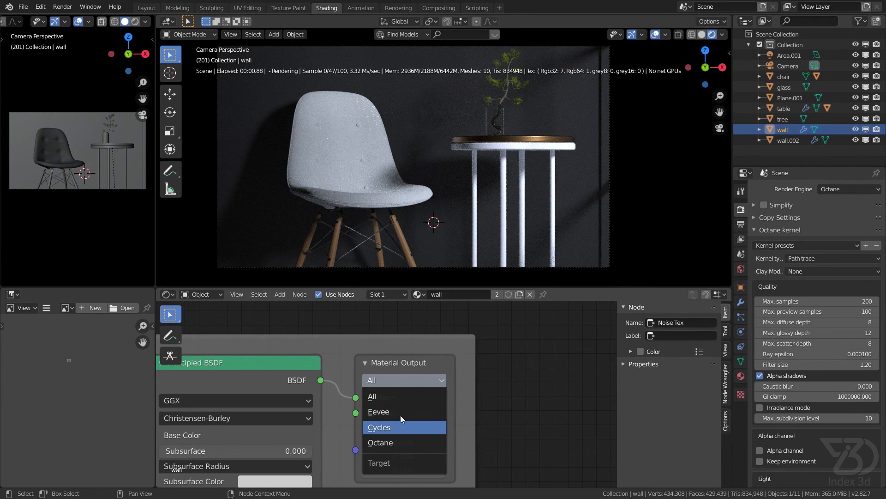
click(400, 395)
click(401, 365)
scroll(466, 395, down, 4)
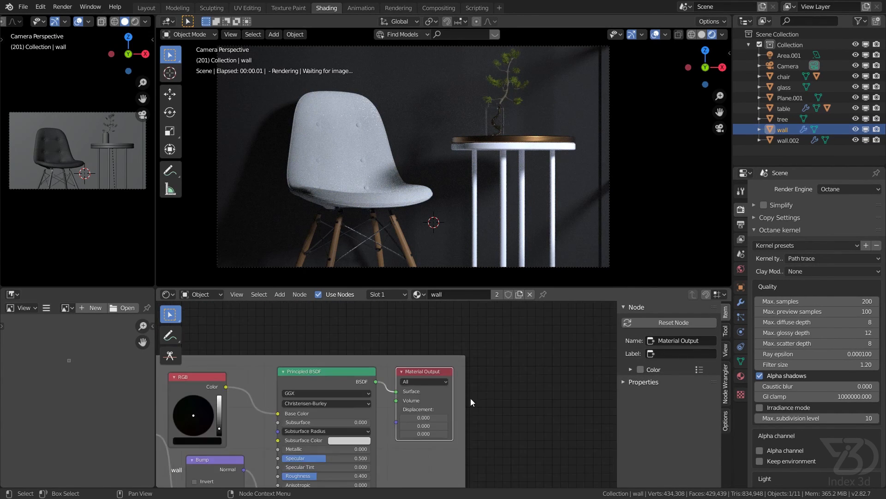
Compare the wall's two Material Output targets, keep the one in the cycles frame on All, and save the file
middle_drag(445, 392, 403, 306)
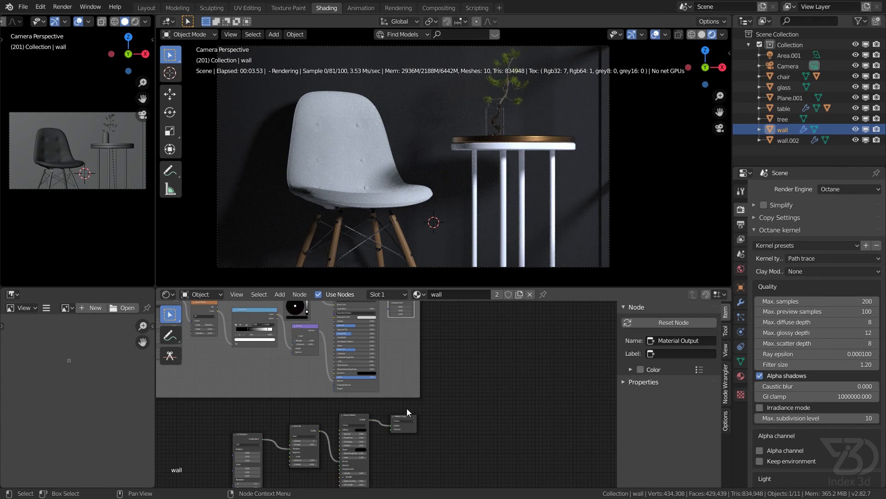
scroll(406, 413, up, 3)
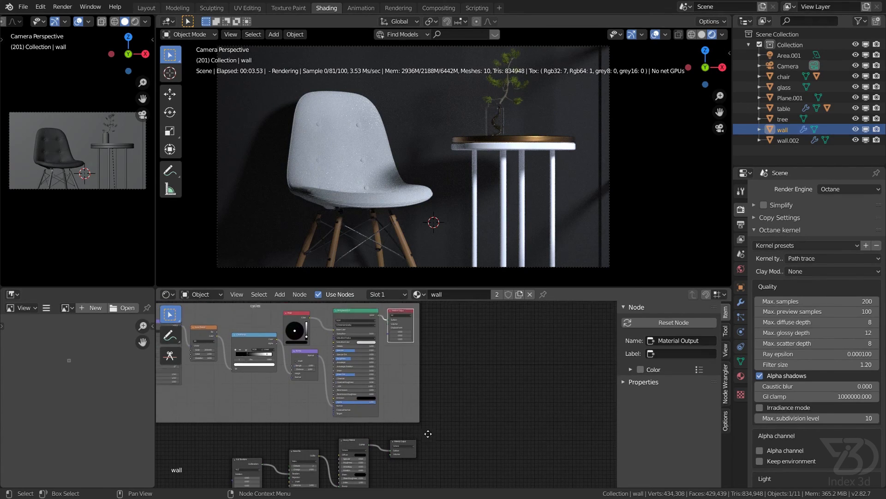
scroll(409, 446, up, 4)
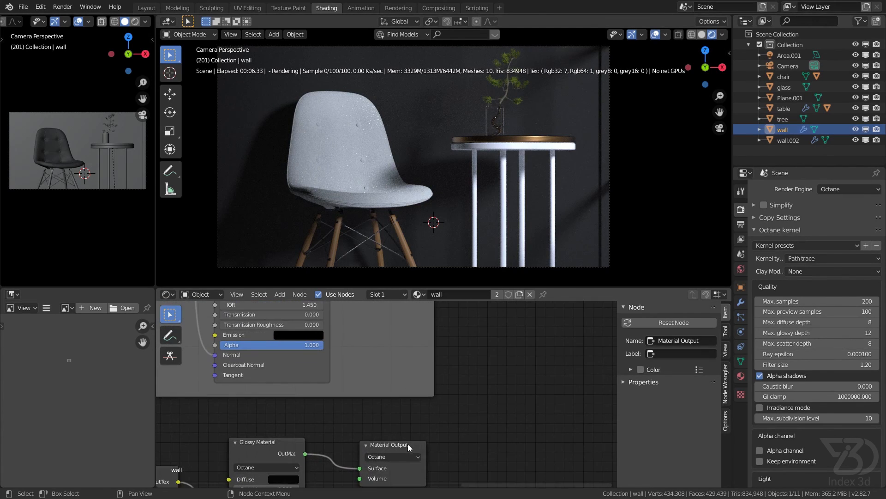
scroll(425, 447, down, 3)
middle_drag(434, 323, 438, 455)
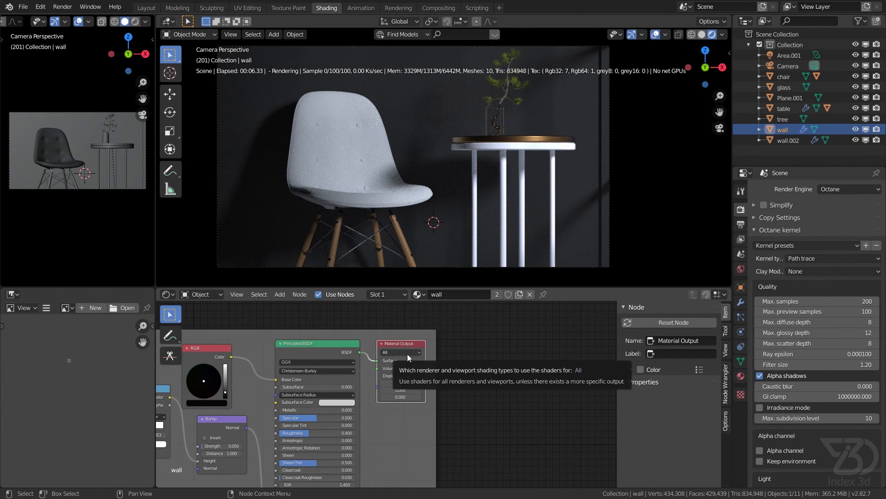
click(407, 352)
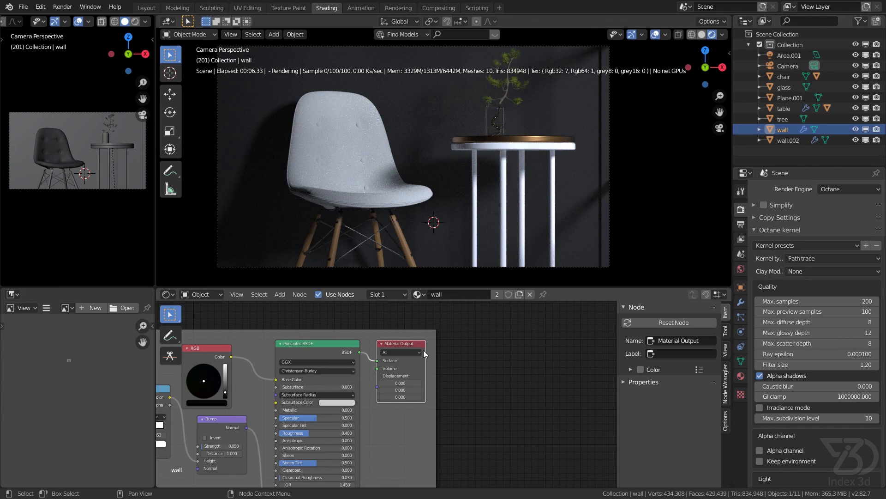
click(413, 354)
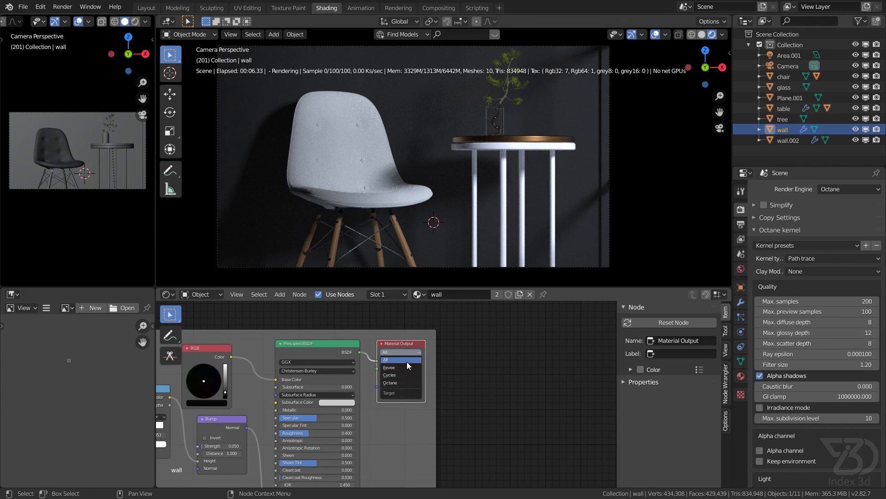
click(407, 360)
scroll(458, 380, down, 4)
middle_drag(463, 428, 442, 383)
scroll(423, 461, up, 6)
scroll(424, 408, down, 4)
key(ctrl+s)
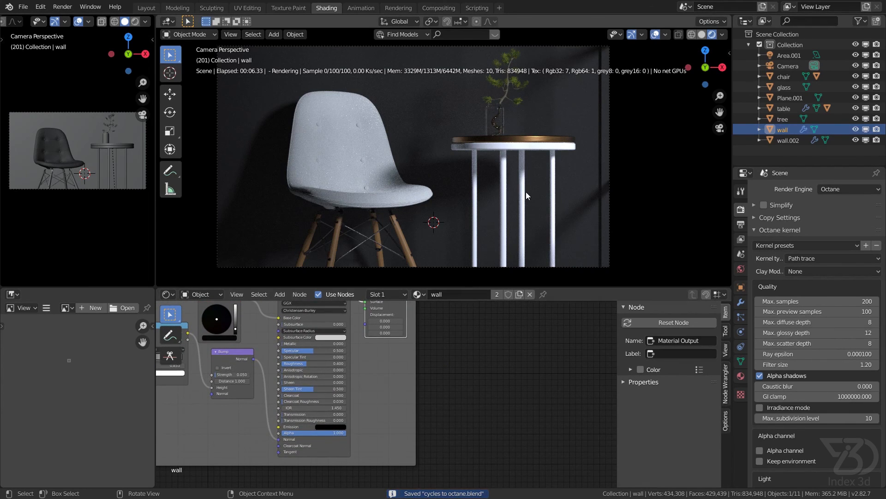
Set the Octane-side Material Output target to Octane in the chair's leather and steel materials
click(778, 77)
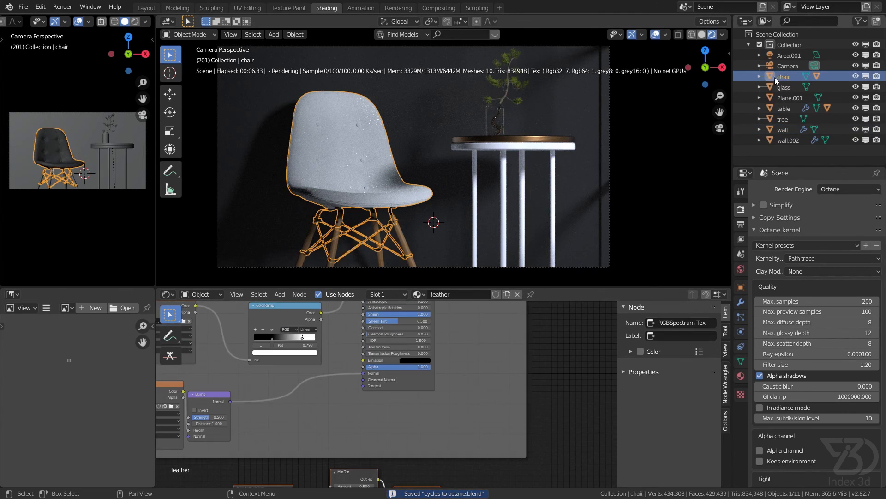
scroll(454, 341, down, 3)
scroll(471, 370, up, 5)
click(475, 390)
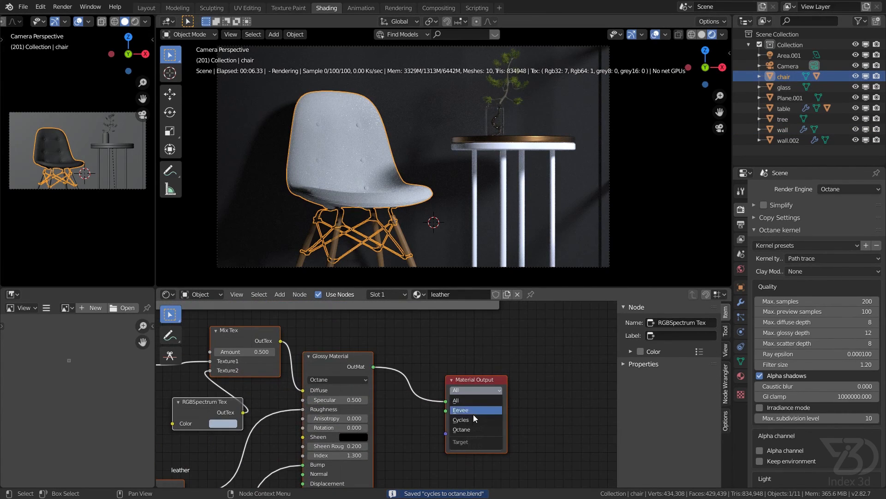
click(469, 429)
click(386, 295)
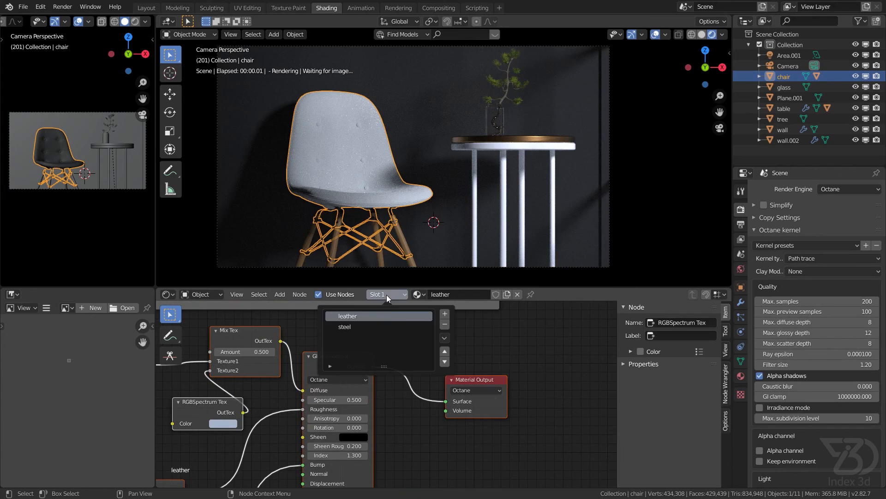
click(359, 326)
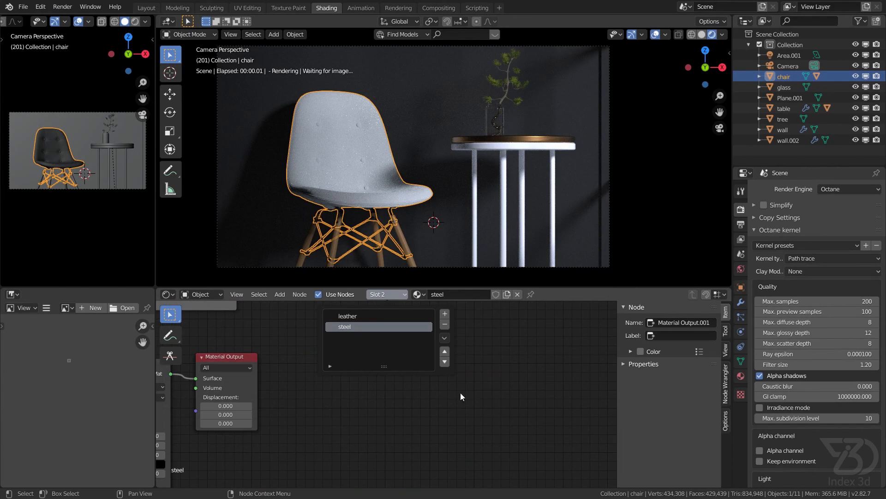
click(228, 367)
click(230, 409)
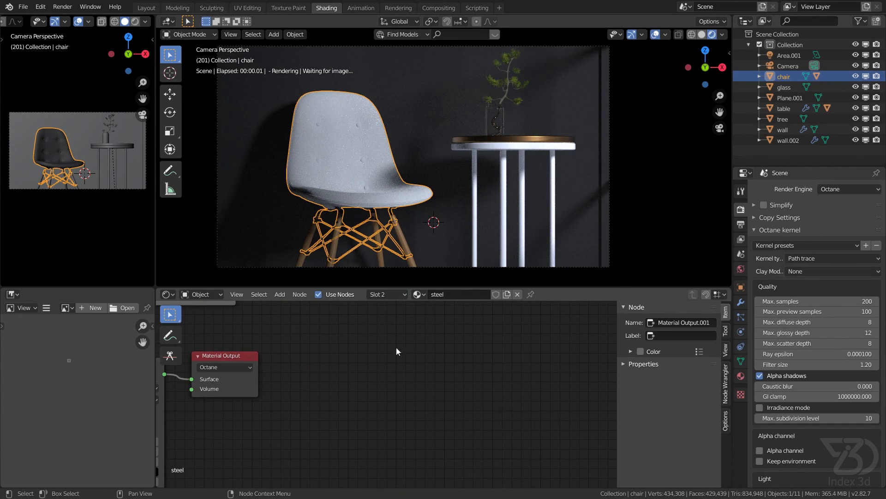
Set the Material Output fed by the Glossy Material in the chair leg's wood material to the Octane target
click(400, 245)
key(Home)
click(329, 387)
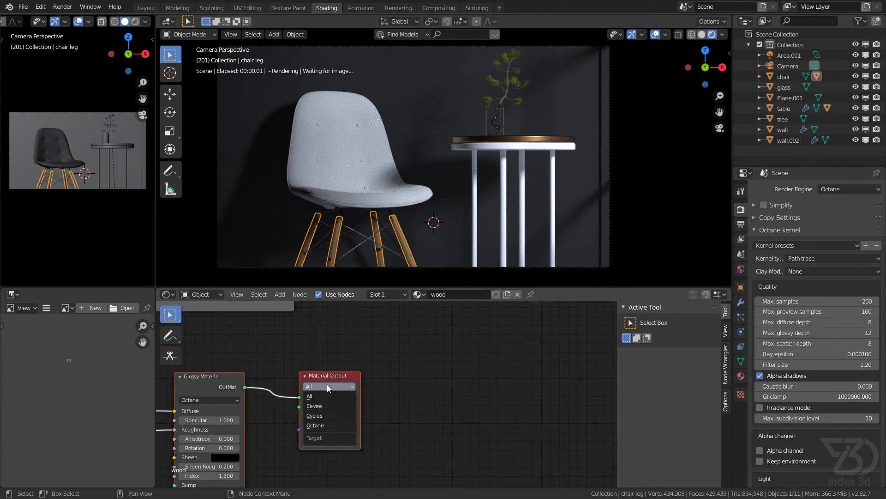
click(326, 424)
Set the Material Output fed by the Glossy Material in the table's white material to the Octane target
click(542, 147)
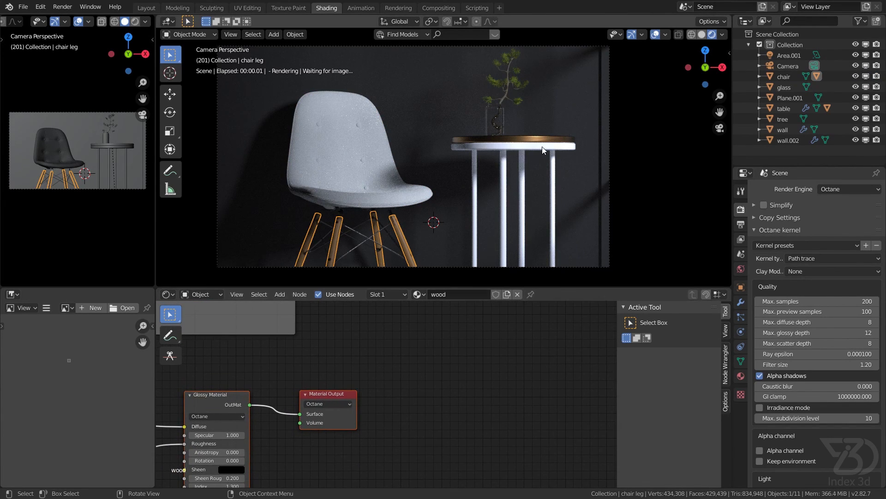
key(Home)
click(309, 389)
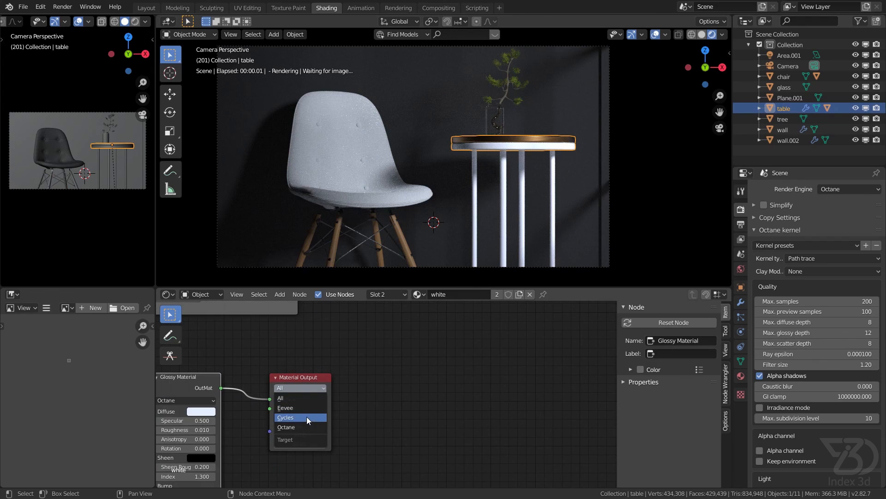
click(304, 427)
Set the target of the glass vase material's Octane-side Material Output to Octane
click(502, 119)
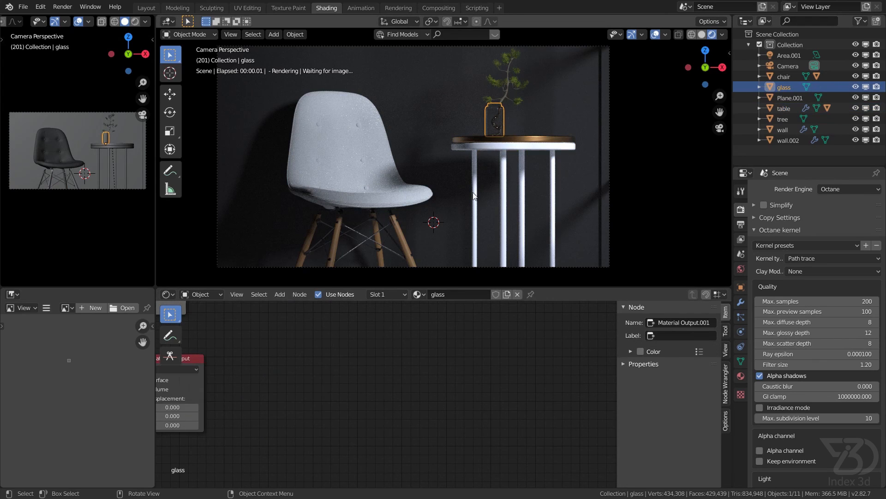
key(Home)
click(303, 403)
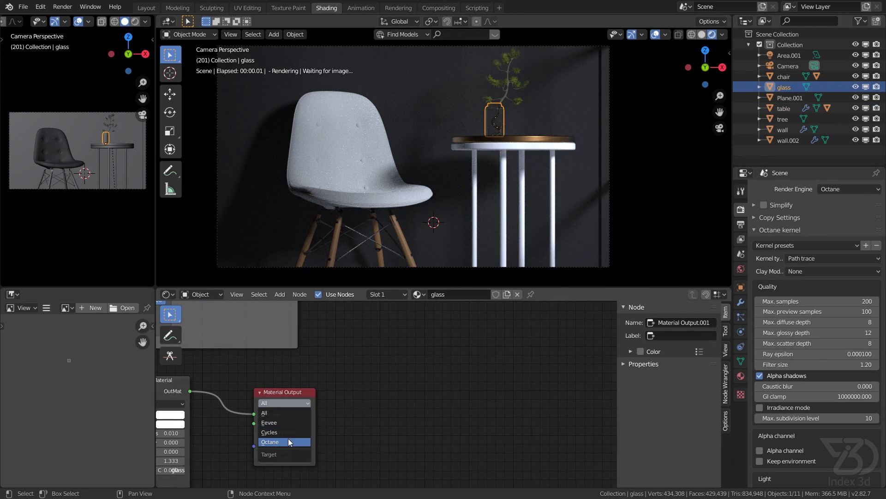
click(288, 441)
Set the tree1 material's Glossy-fed Material Output target to Octane and save the file
click(508, 93)
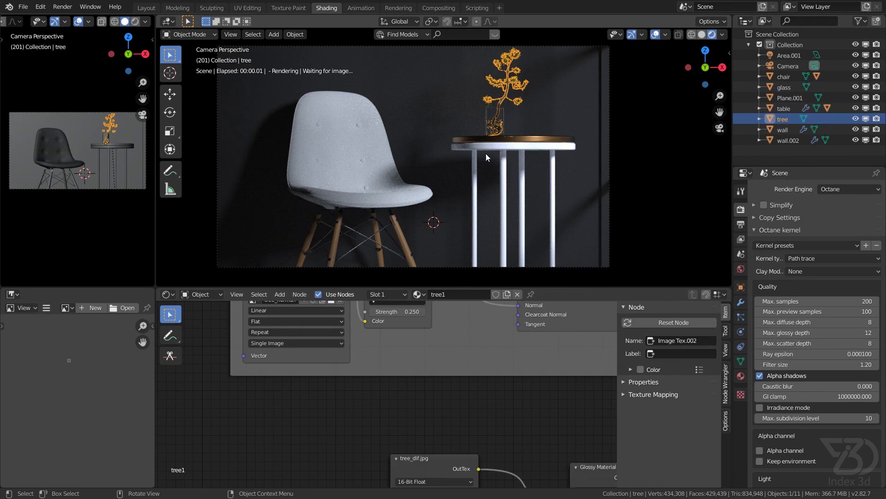
key(Home)
click(419, 348)
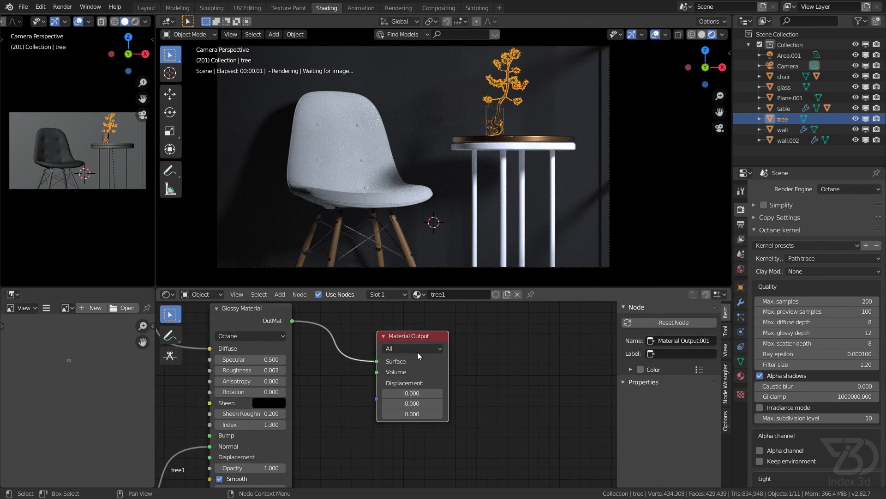
click(405, 393)
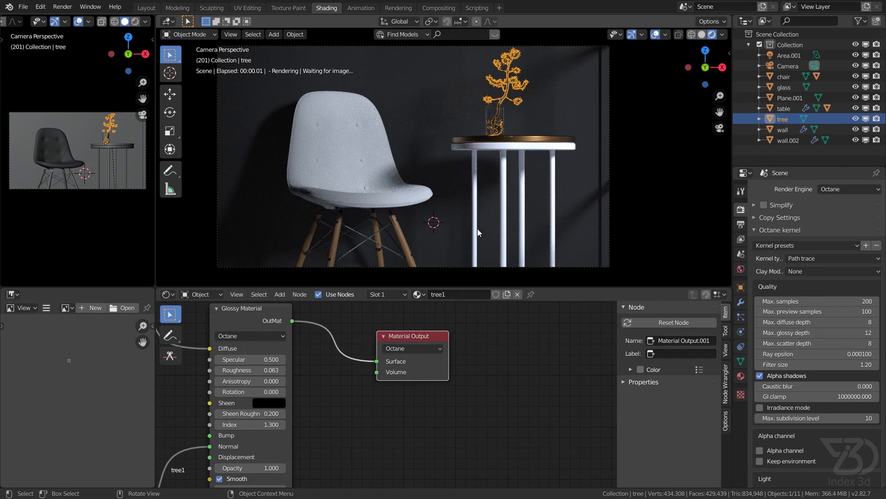
key(ctrl+s)
Select the wall and check its Octane-side Material Output node
click(443, 121)
middle_drag(432, 368, 535, 440)
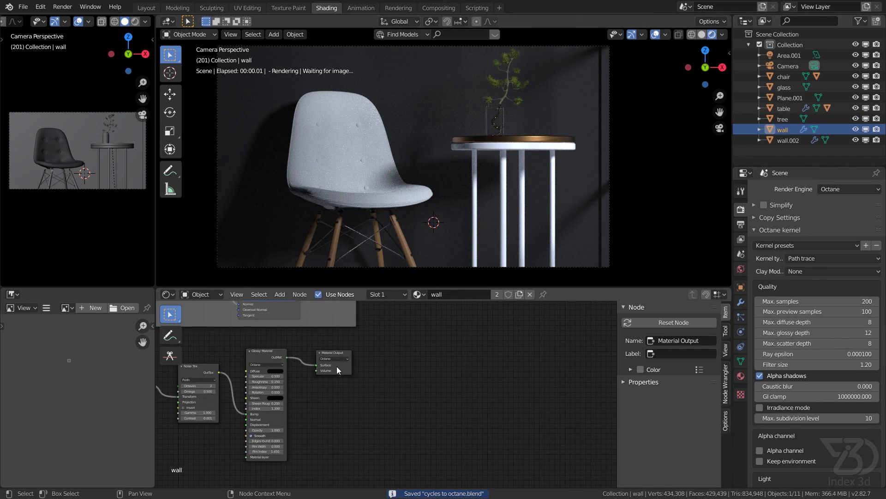
Keep the Octane target on the wall material's Material Output fed by the Glossy Material and save the file
scroll(339, 367, up, 3)
click(333, 357)
click(334, 358)
key(ctrl+s)
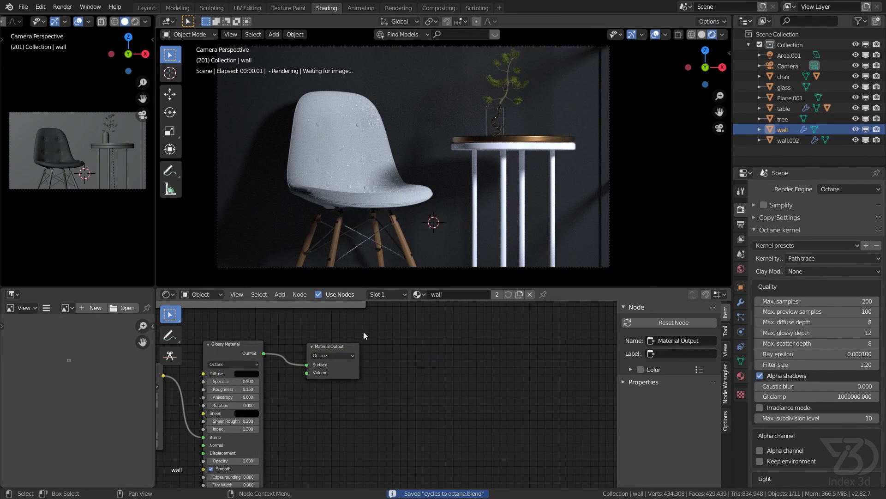
scroll(361, 318, down, 1)
middle_drag(383, 394, 383, 464)
scroll(423, 383, down, 3)
middle_drag(422, 379, 464, 416)
key(ctrl+s)
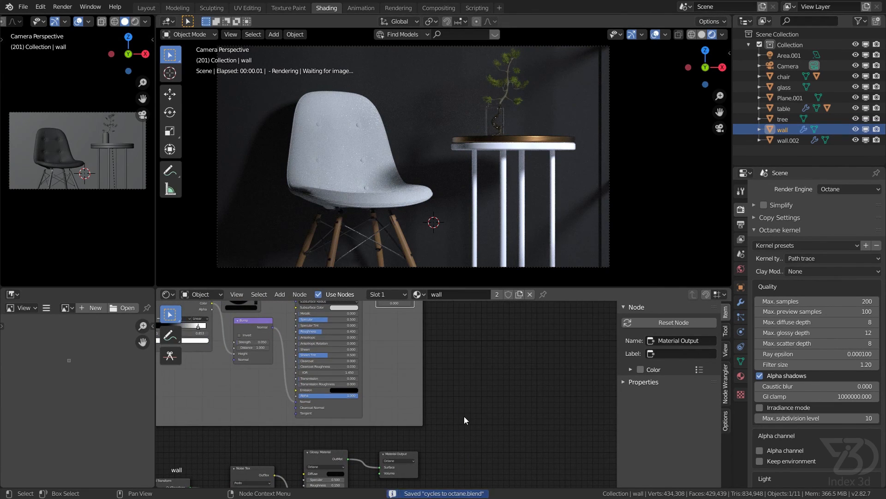
Check the Octane-side Material Output targets of the chair's steel and the table leg's white materials, and save the file
click(383, 244)
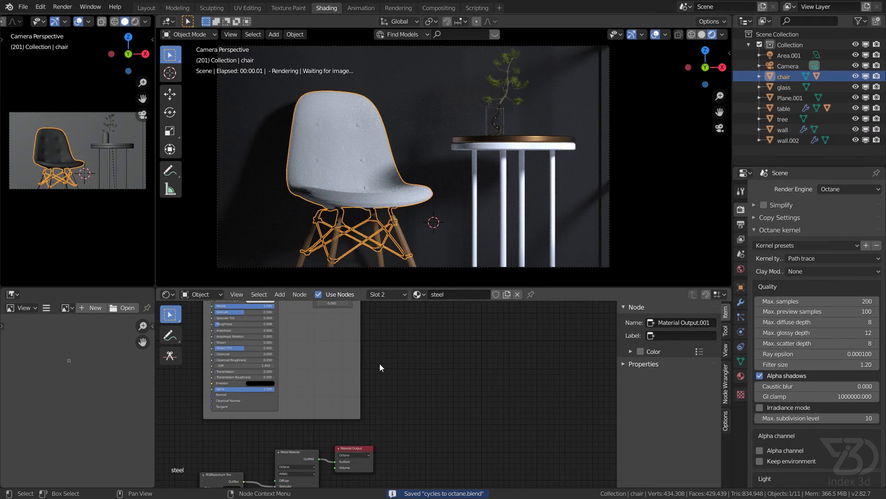
scroll(379, 364, down, 6)
scroll(355, 428, up, 4)
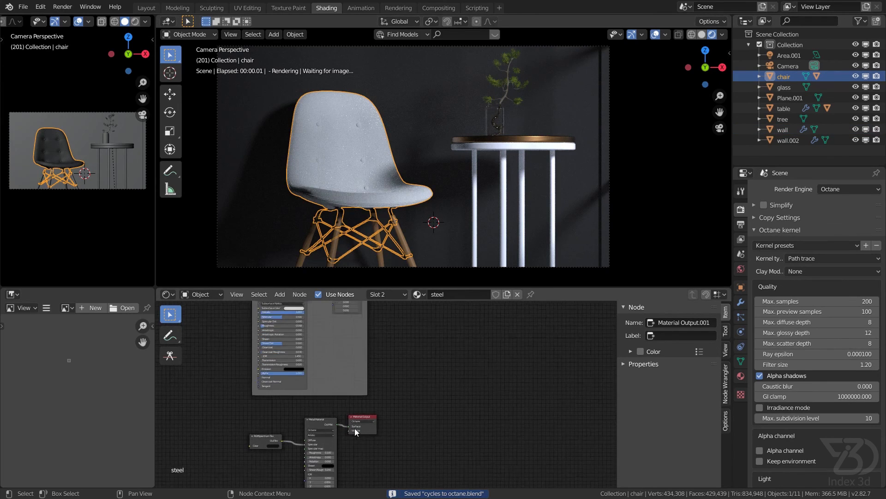
click(524, 208)
key(ctrl+s)
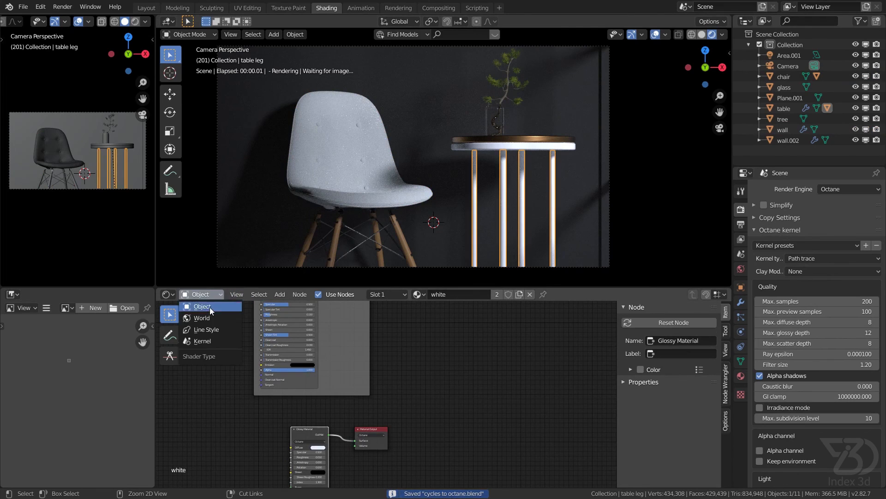
Set the target of the Area.001 light's Light Output fed by the Diffuse Material to Octane
click(781, 57)
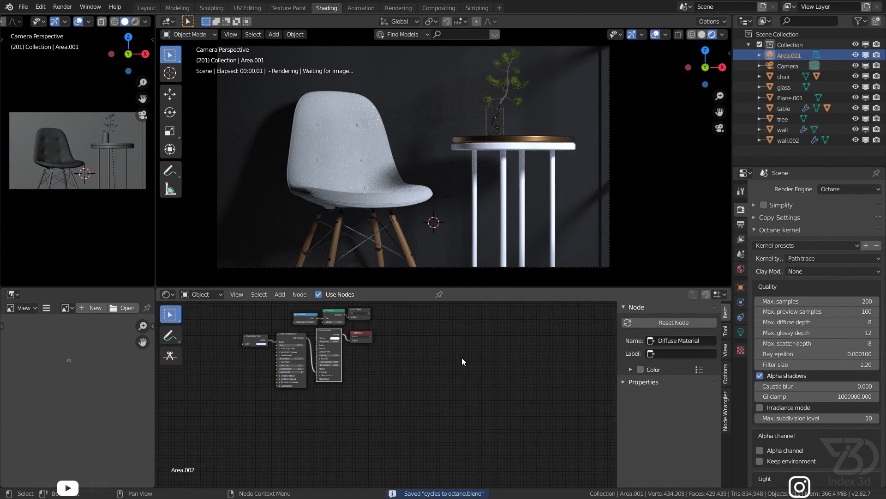
scroll(393, 367, up, 4)
click(386, 370)
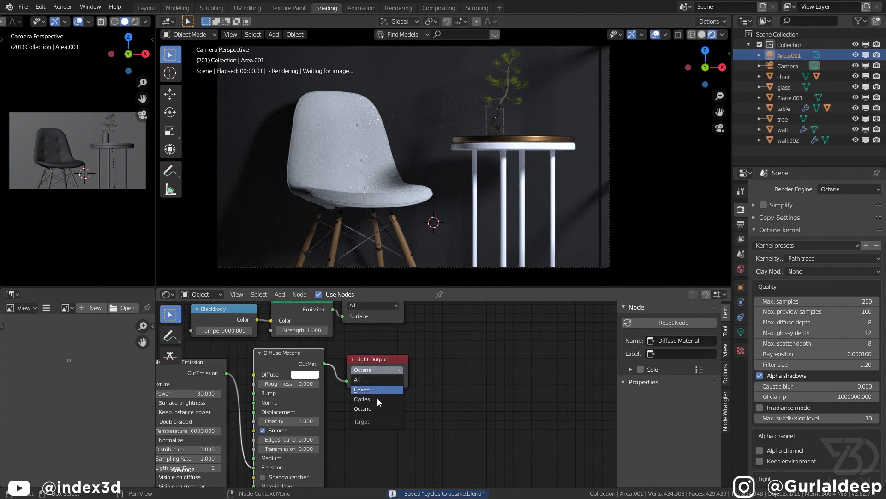
click(367, 409)
scroll(379, 375, down, 2)
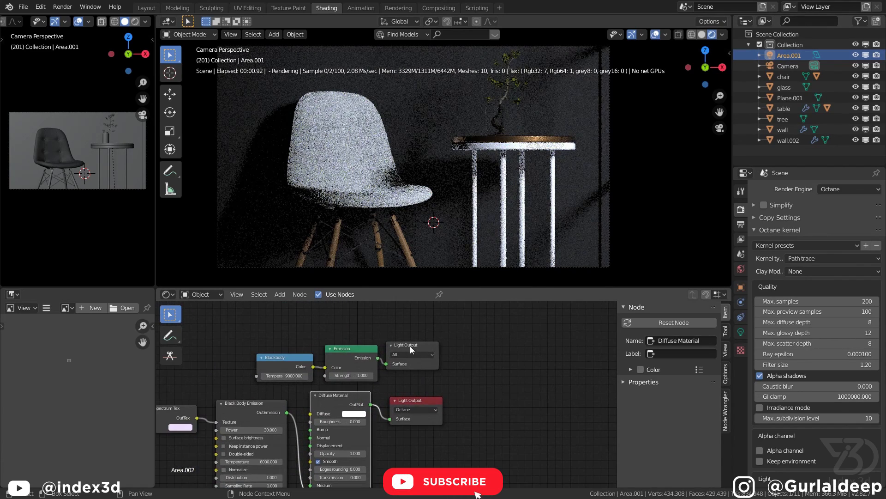
click(411, 401)
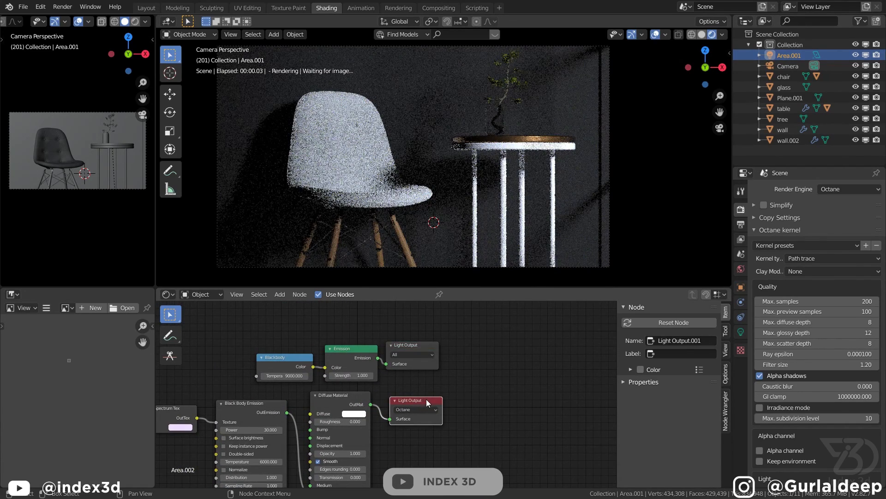
scroll(455, 404, down, 2)
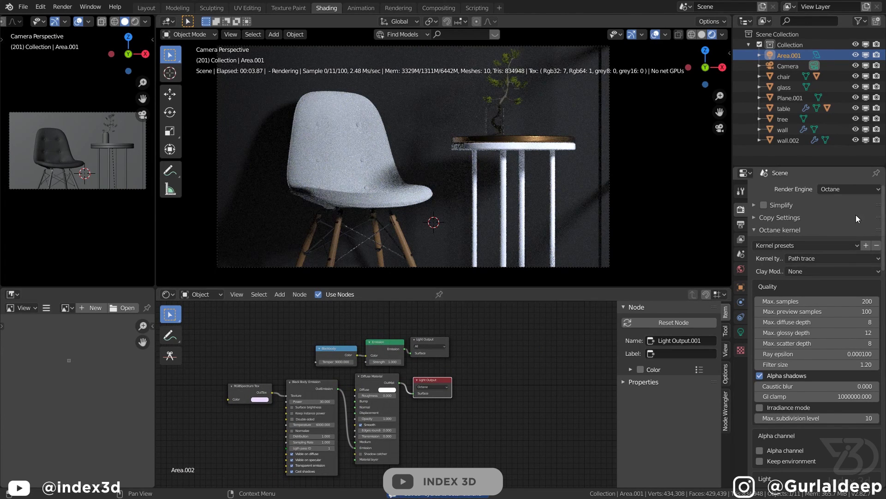
Switch the render engine to Cycles with the sRGB display device and Filmic view transform, and save the file
click(847, 189)
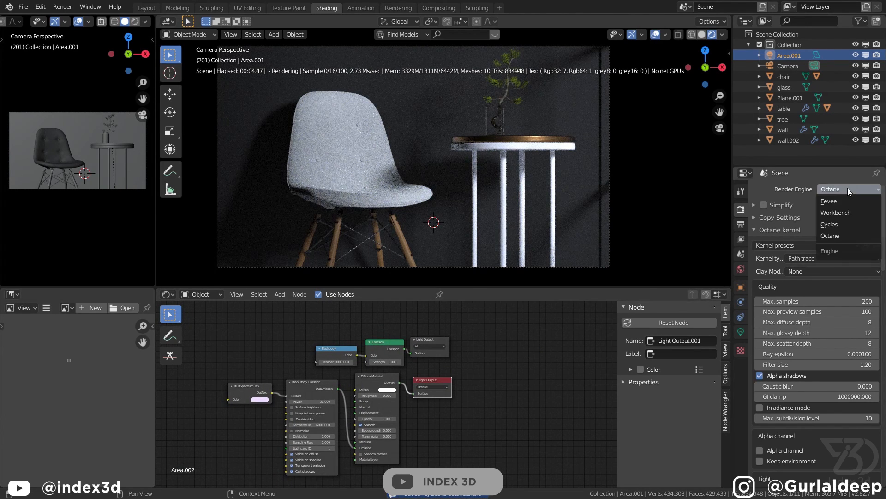
click(842, 224)
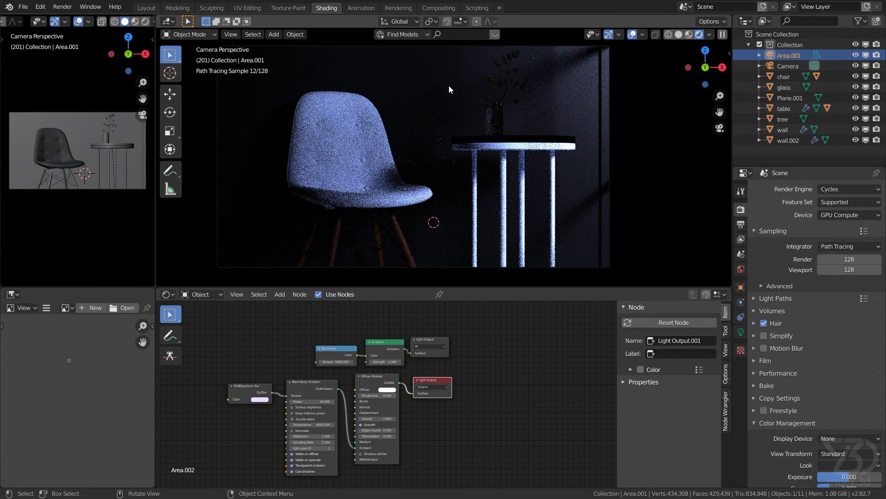
click(758, 231)
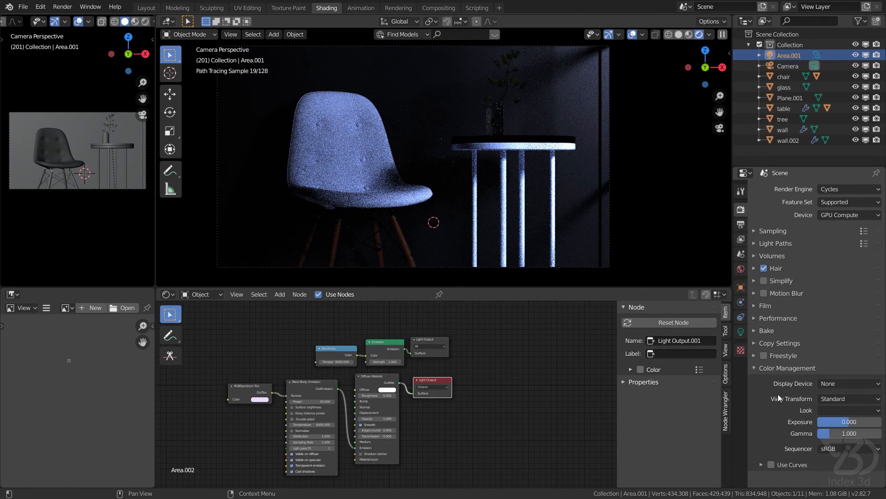
click(848, 383)
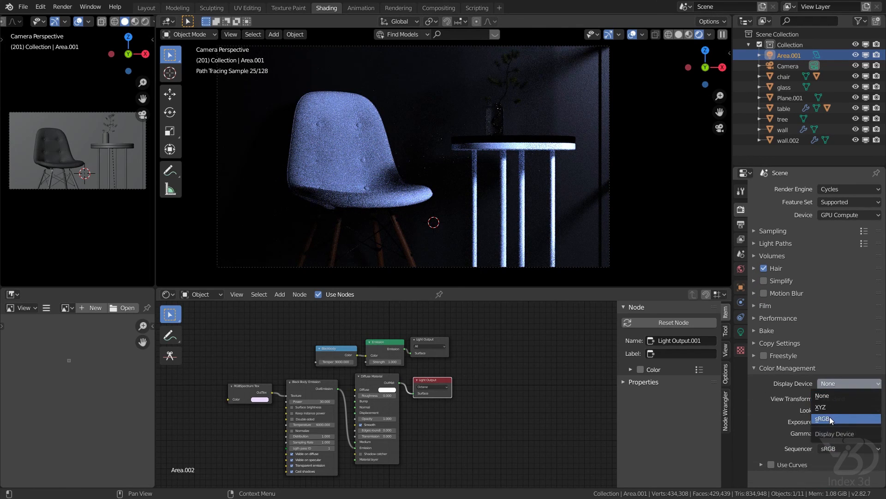
click(830, 416)
click(852, 400)
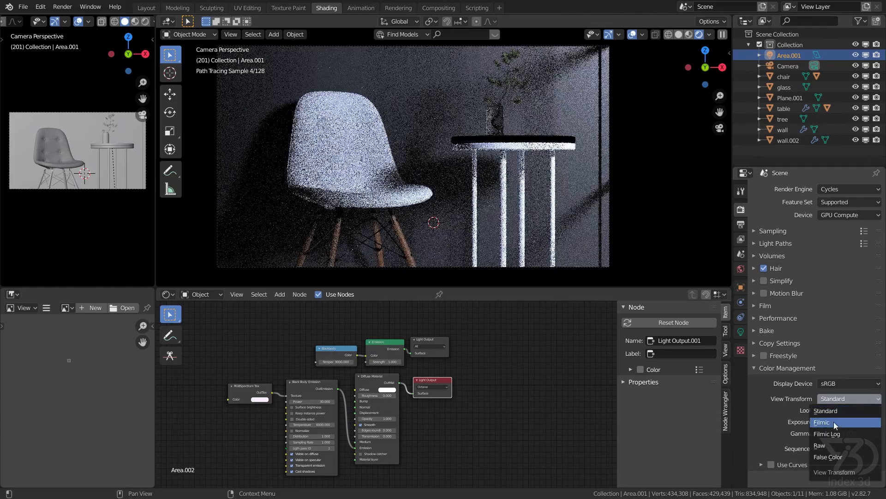
click(829, 423)
key(ctrl+s)
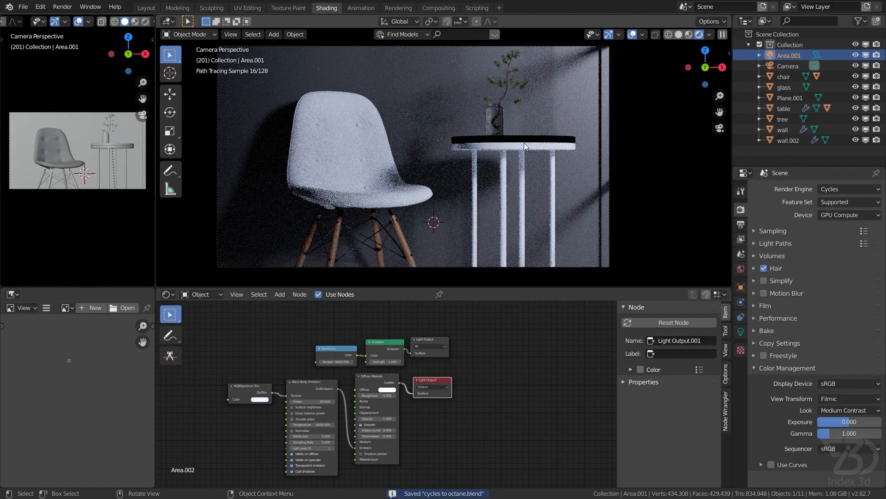
Display the World shader nodes and examine the Cycles and Octane environment branches feeding the World Output
click(200, 294)
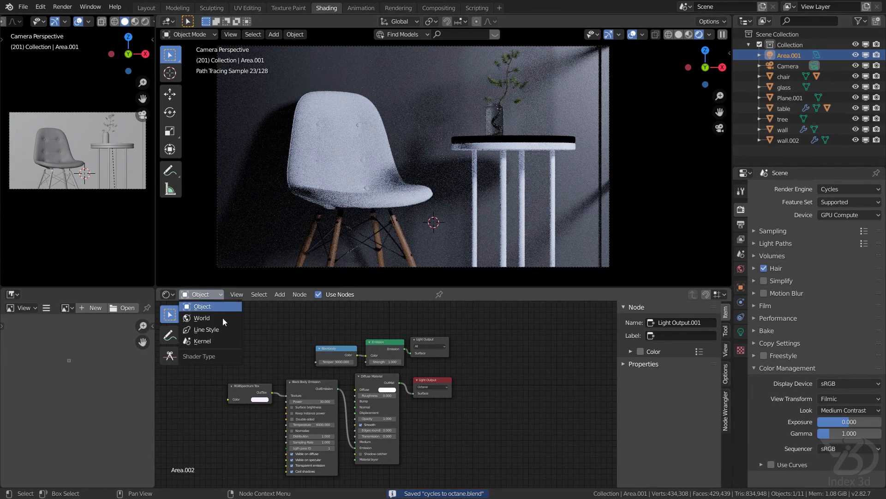
click(204, 318)
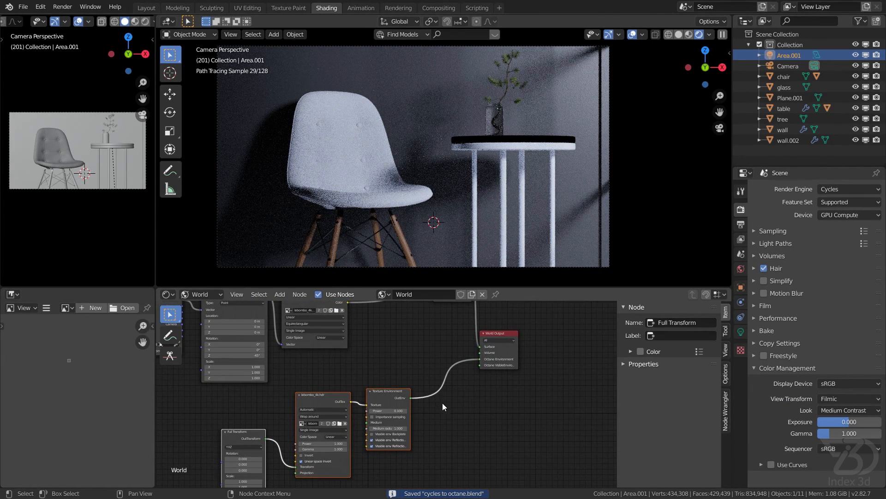
scroll(395, 425, up, 3)
scroll(314, 409, down, 4)
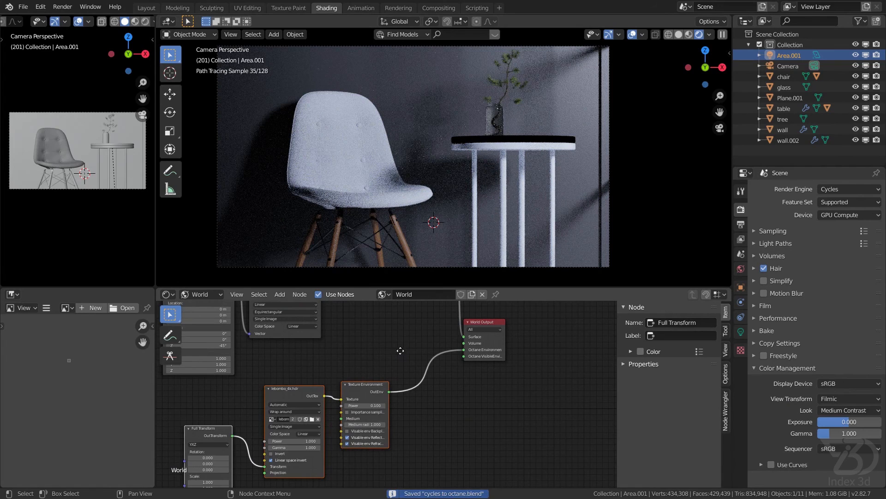
middle_drag(399, 350, 438, 412)
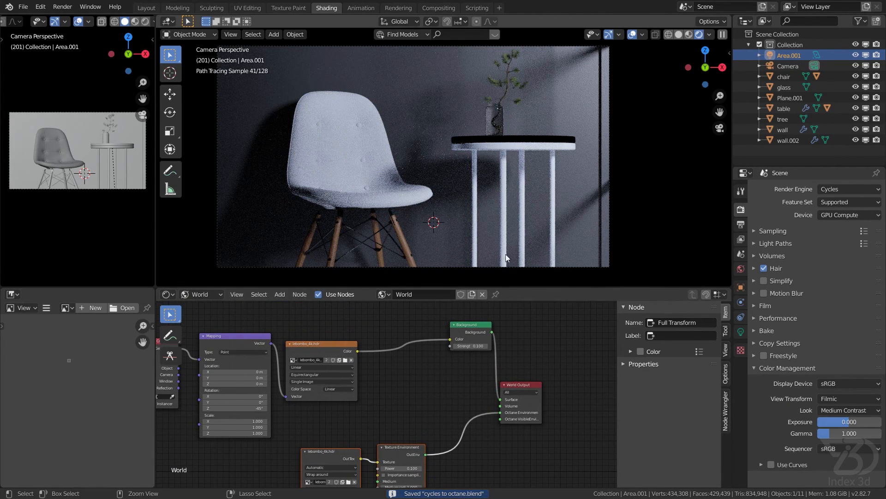
Link the Denoise node's image output to the Composite image input in the compositor and return to the Shading workspace
click(443, 9)
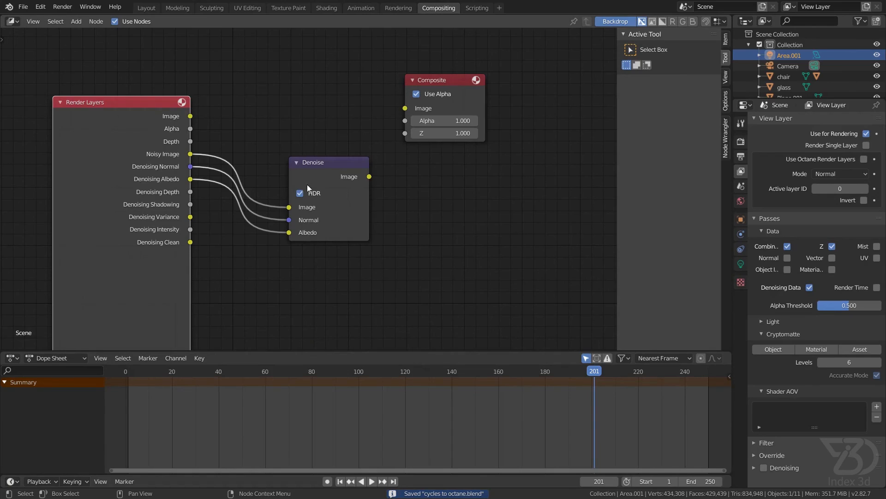
drag(369, 177, 405, 108)
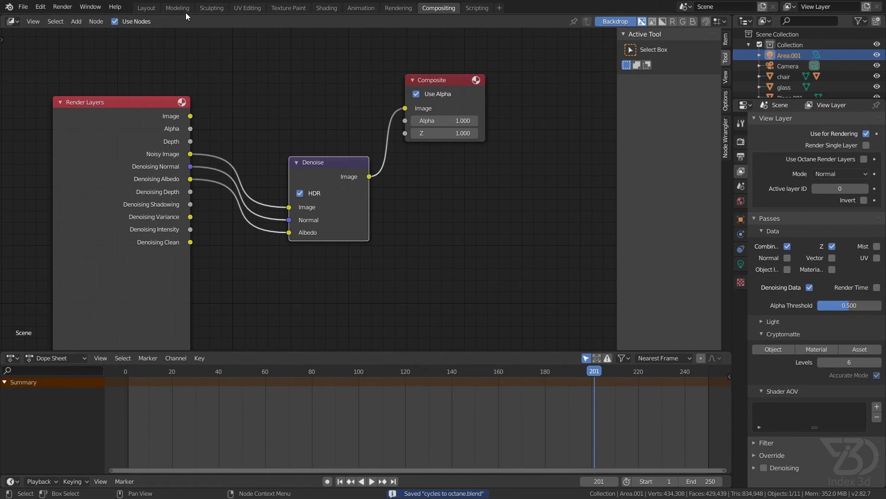
click(326, 8)
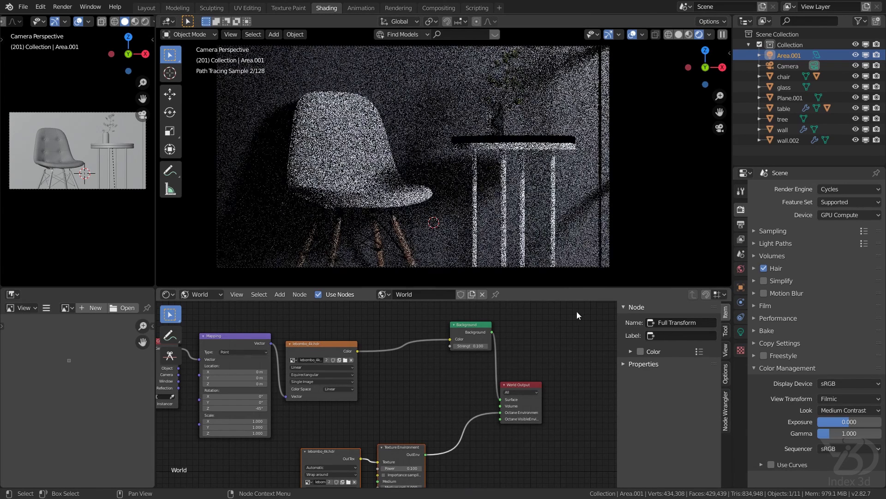
Switch the render engine to Octane and set the color management display device to None
click(849, 190)
click(842, 236)
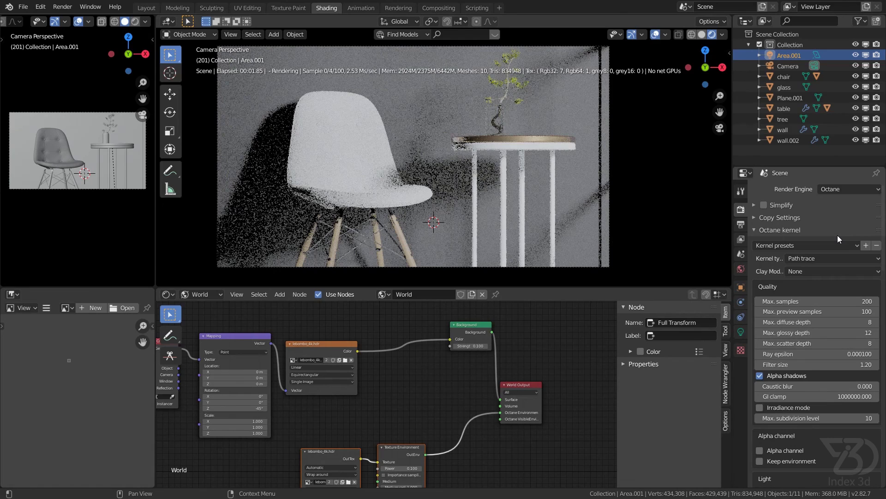
click(760, 230)
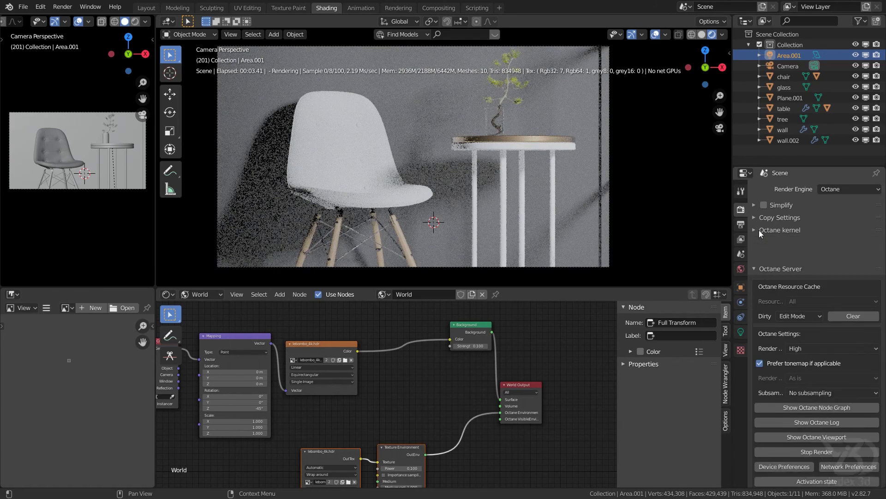
click(757, 241)
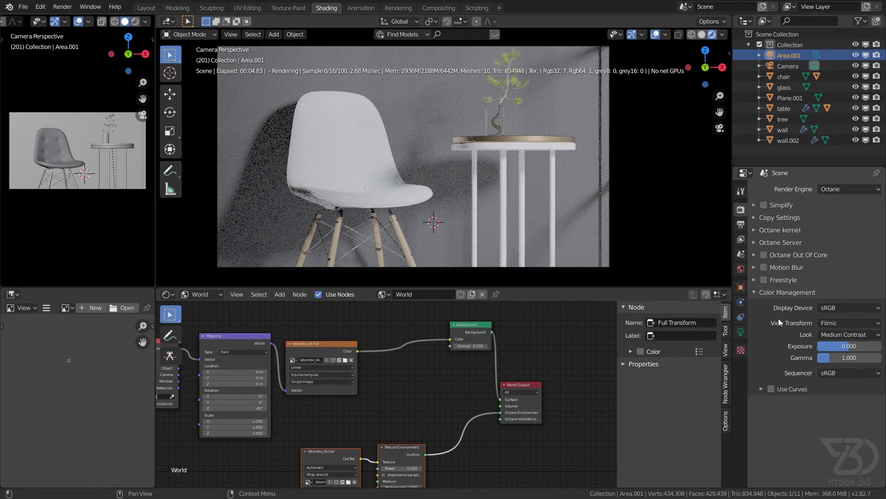
click(842, 309)
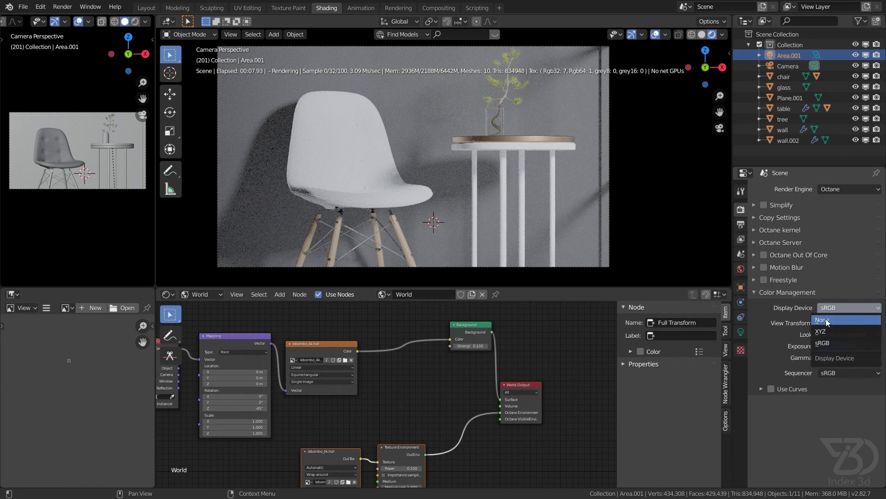
click(826, 320)
Connect the Render Layers' OctDenoiserBeauty output to the Composite image input in the compositor
click(439, 8)
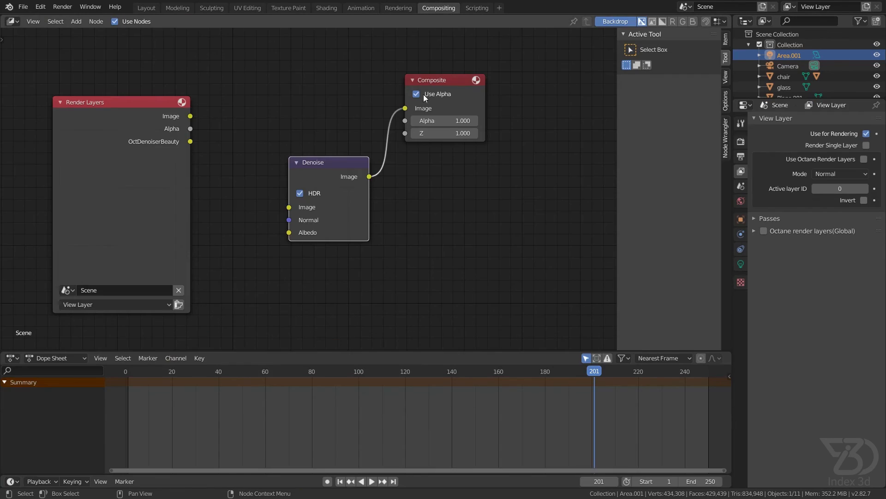
drag(190, 142, 405, 108)
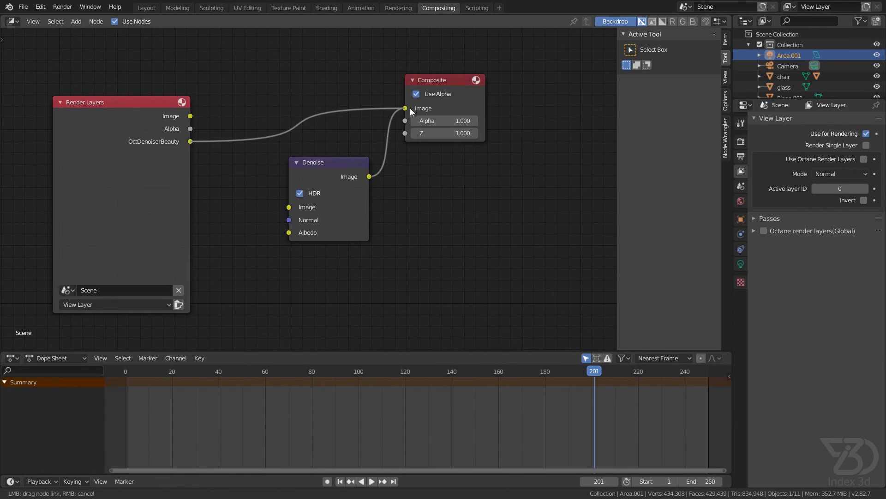
Change the render engine back to Cycles and restore the sRGB display device with the Filmic view transform
click(741, 141)
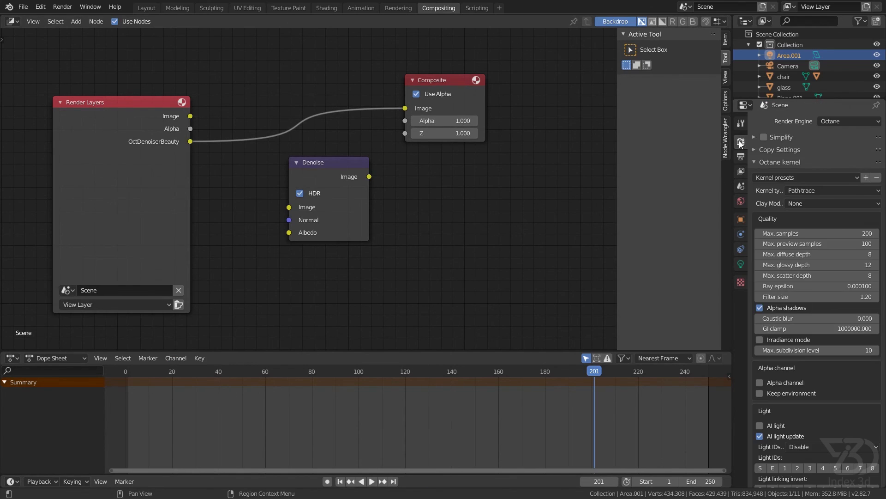
click(836, 121)
click(834, 157)
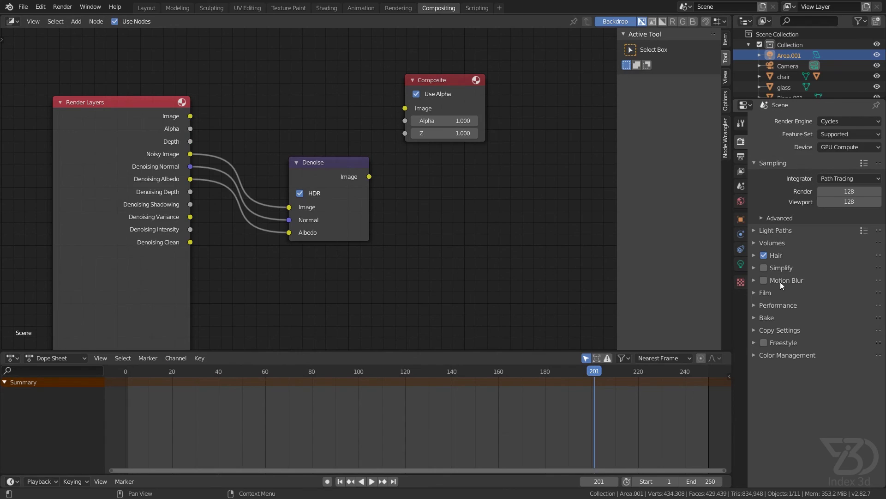
click(755, 356)
click(838, 371)
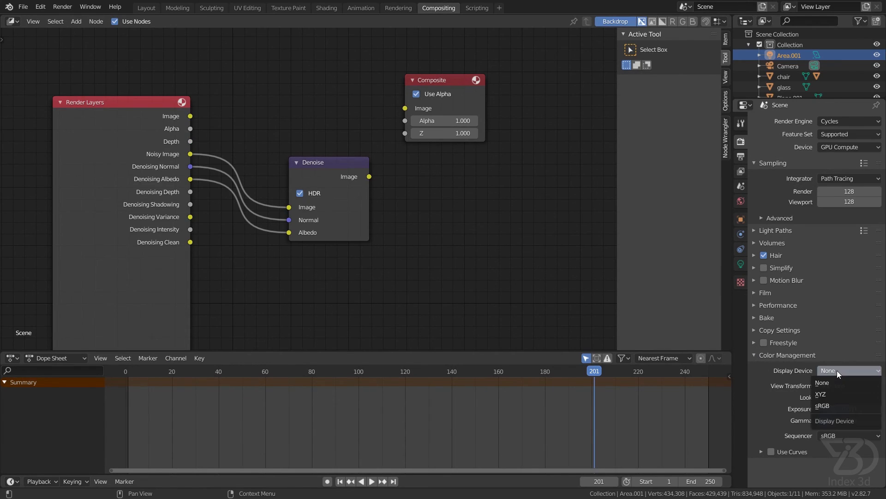
click(820, 405)
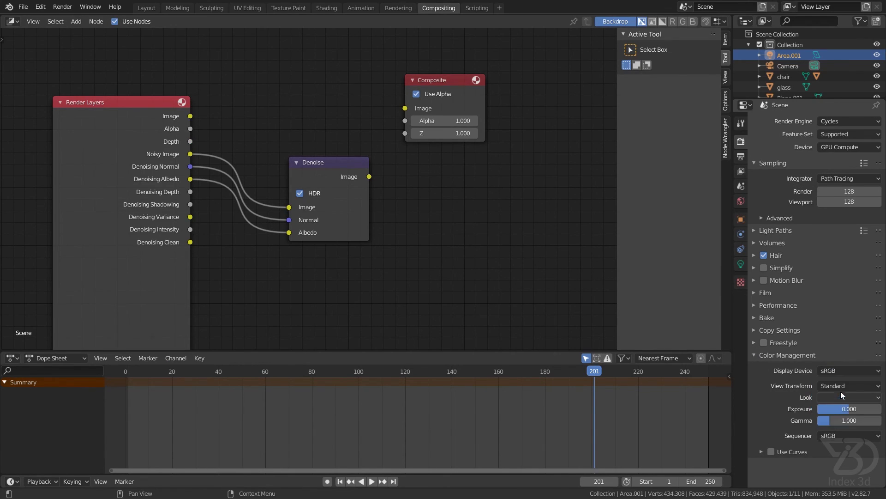
click(841, 386)
click(827, 410)
click(841, 387)
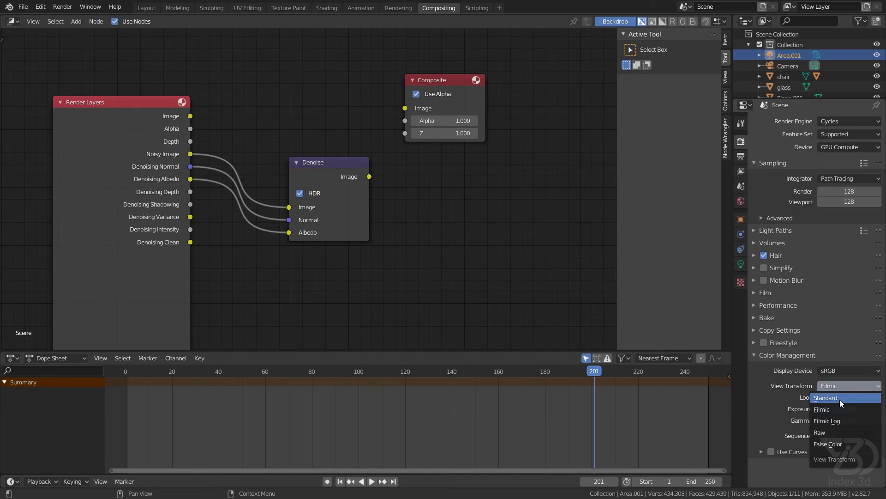
Move the Denoise node closer to Render Layers and reconnect its image output to the Composite image input
drag(338, 161, 322, 148)
drag(410, 109, 409, 109)
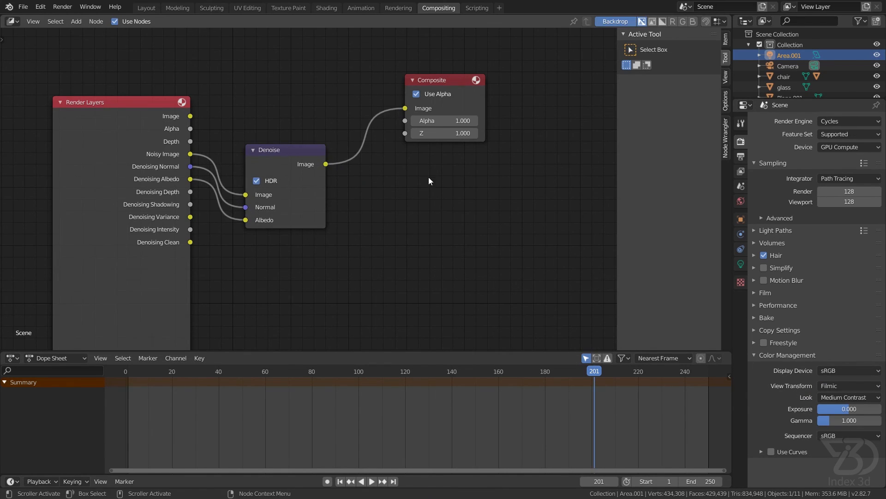
Show the room in the Modeling workspace and save the file
click(178, 8)
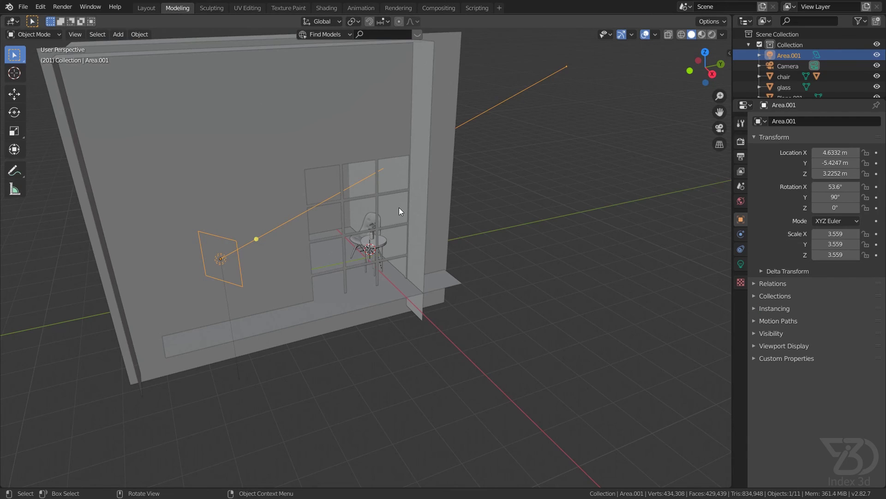
scroll(362, 233, up, 5)
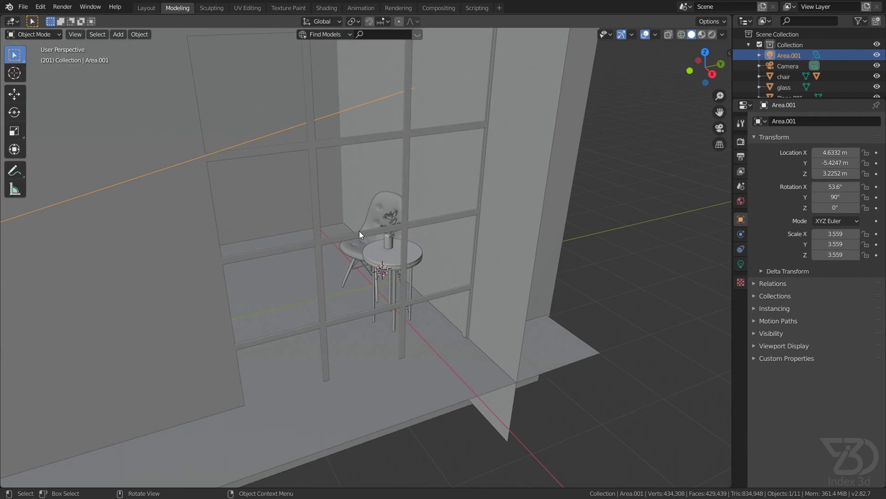
key(ctrl+s)
key(ctrl+s)
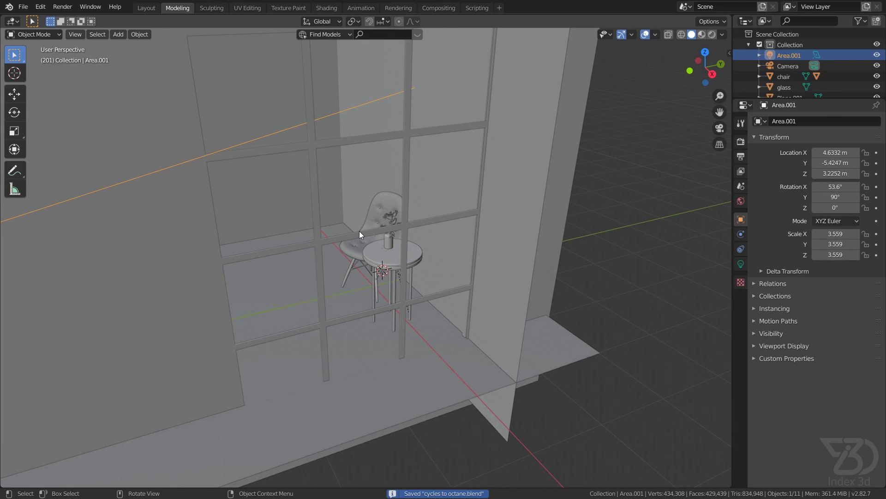
Switch to the image viewer and compare the finished dark-wall and white-wall renders
key(alt+Tab)
key(alt+Tab)
key(alt+Tab)
key(alt+Tab)
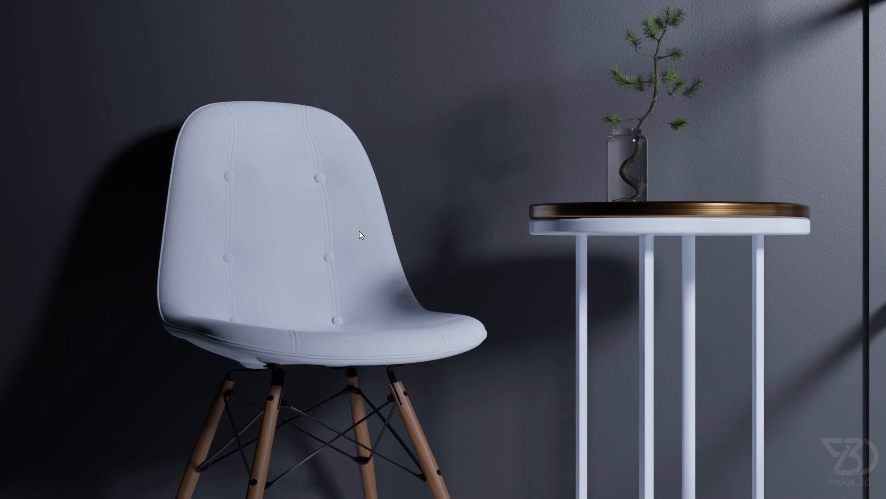
key(Right)
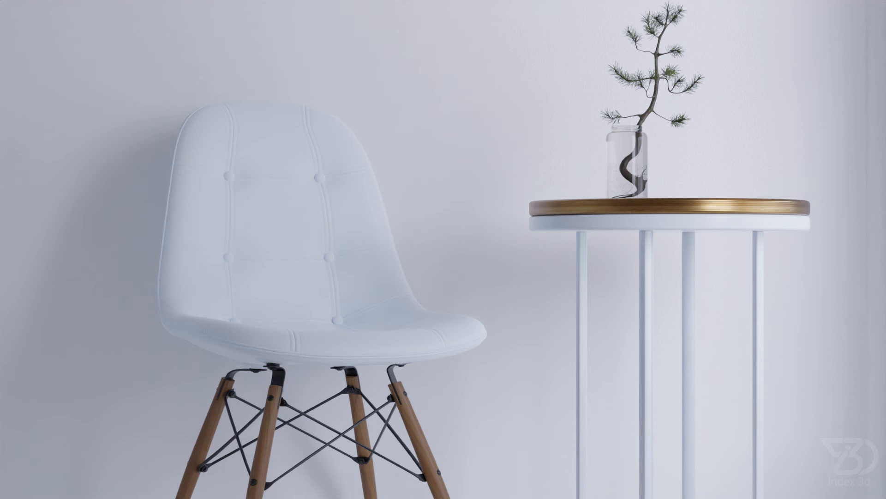